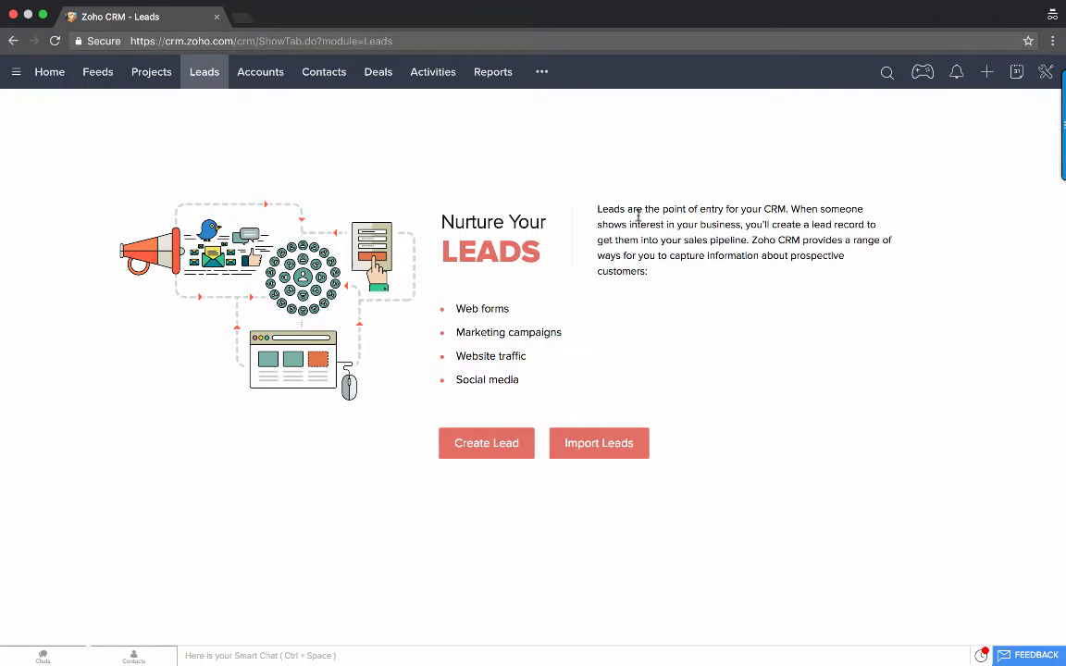
# Step: View the blank lead creation form and open the layout editor for the Leads module in the setup
pyautogui.click(466, 449)
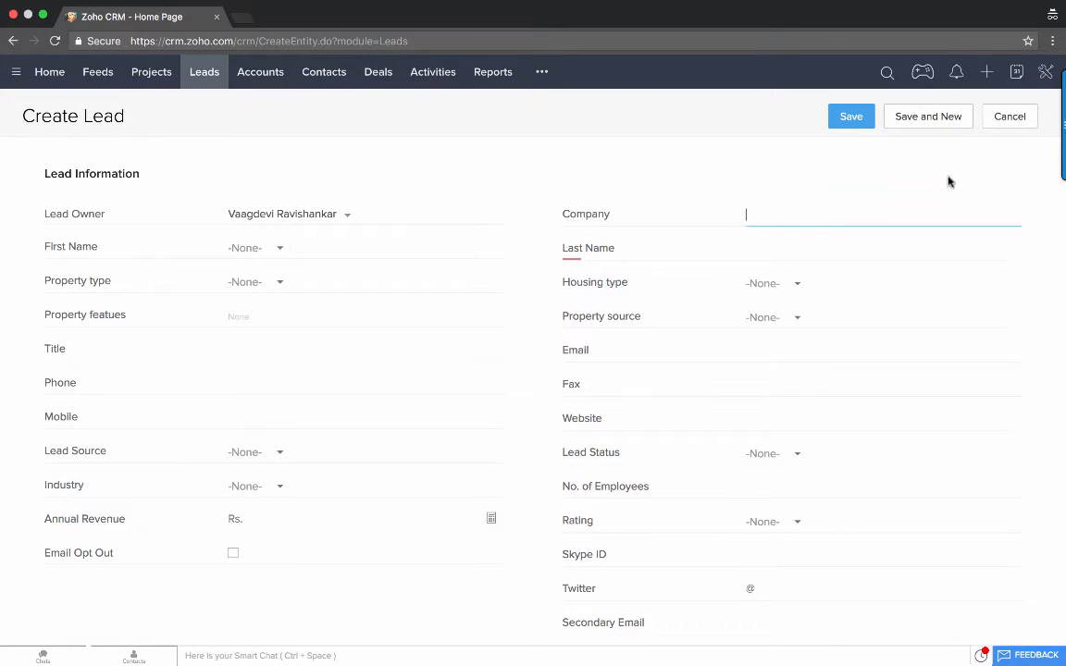
pyautogui.click(1044, 74)
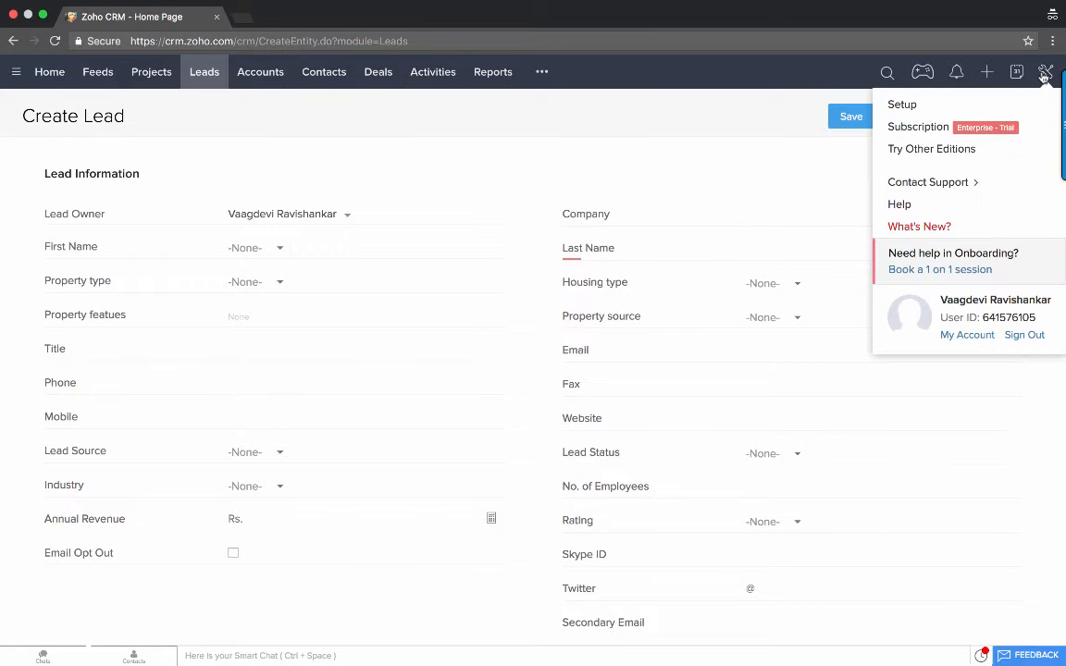
pyautogui.click(926, 107)
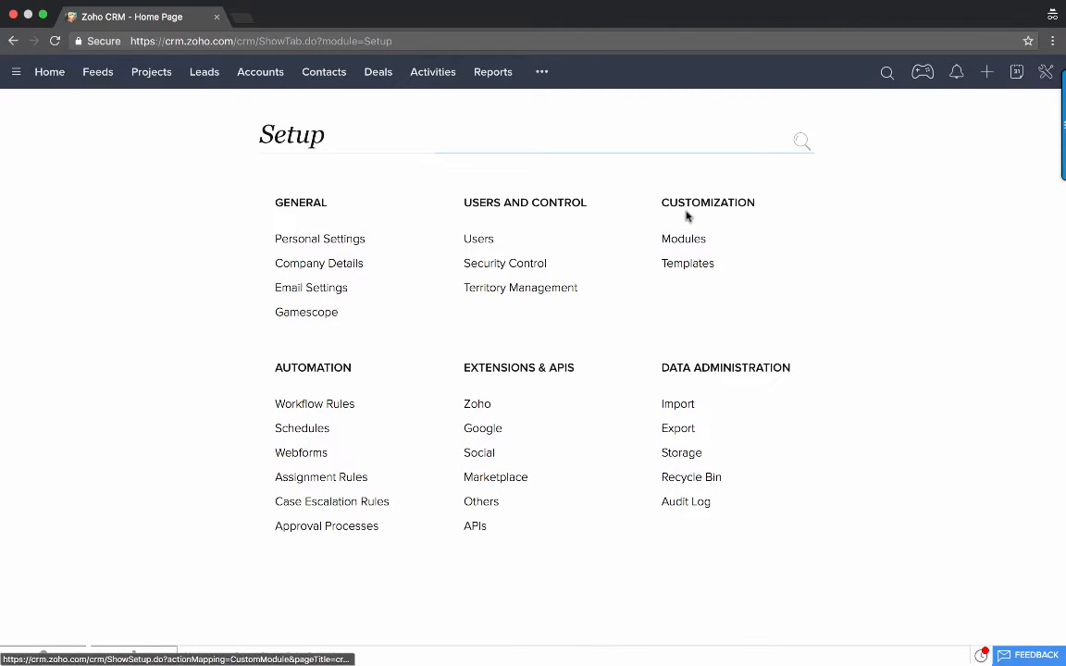
pyautogui.click(683, 240)
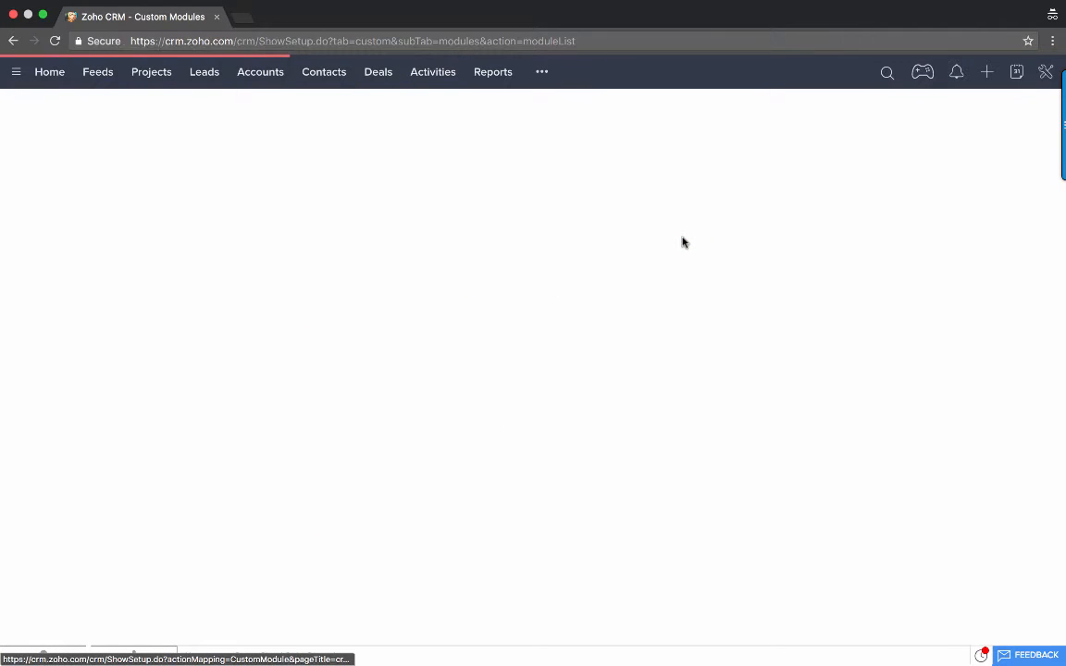
pyautogui.click(237, 306)
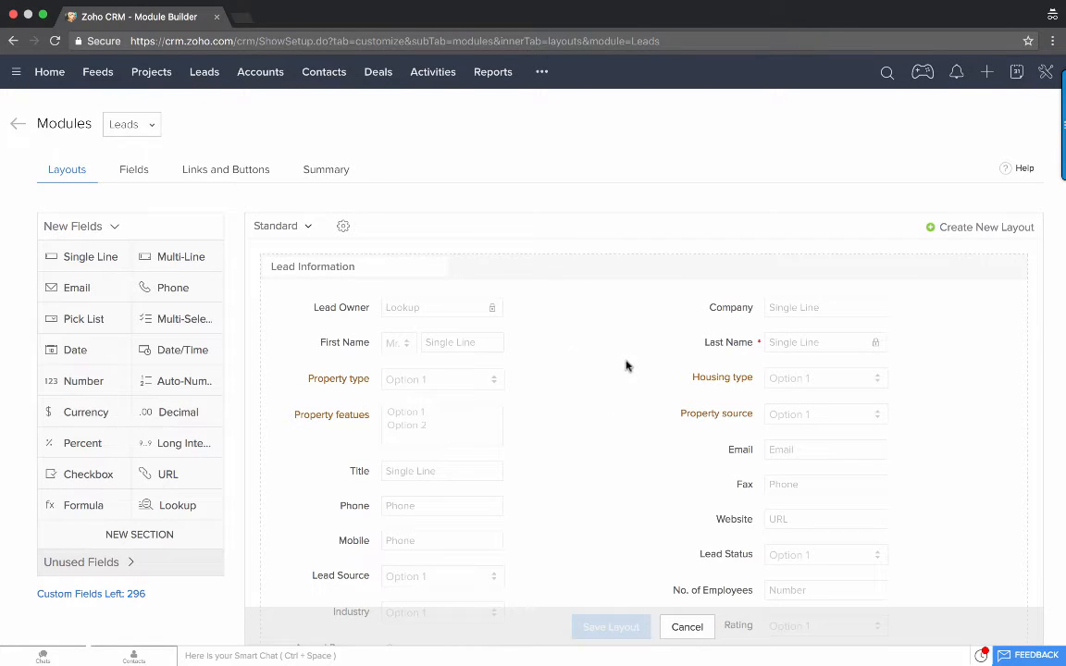
# Step: Create a new Leads layout named "Commercial property" and add the Standard profile to its layout permission
pyautogui.click(966, 230)
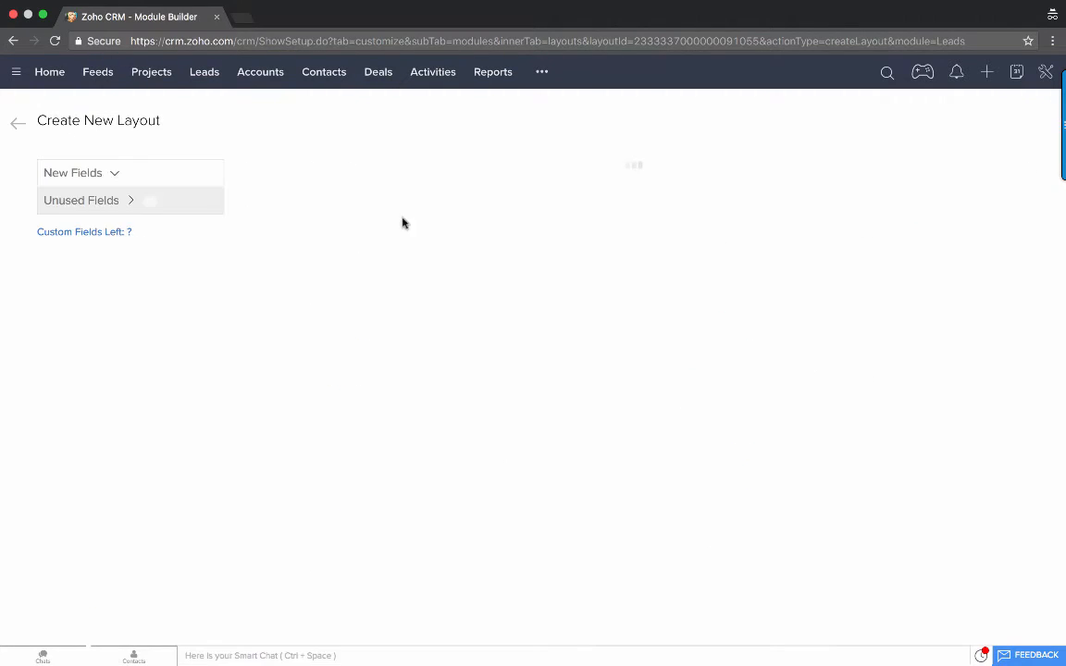
pyautogui.click(293, 176)
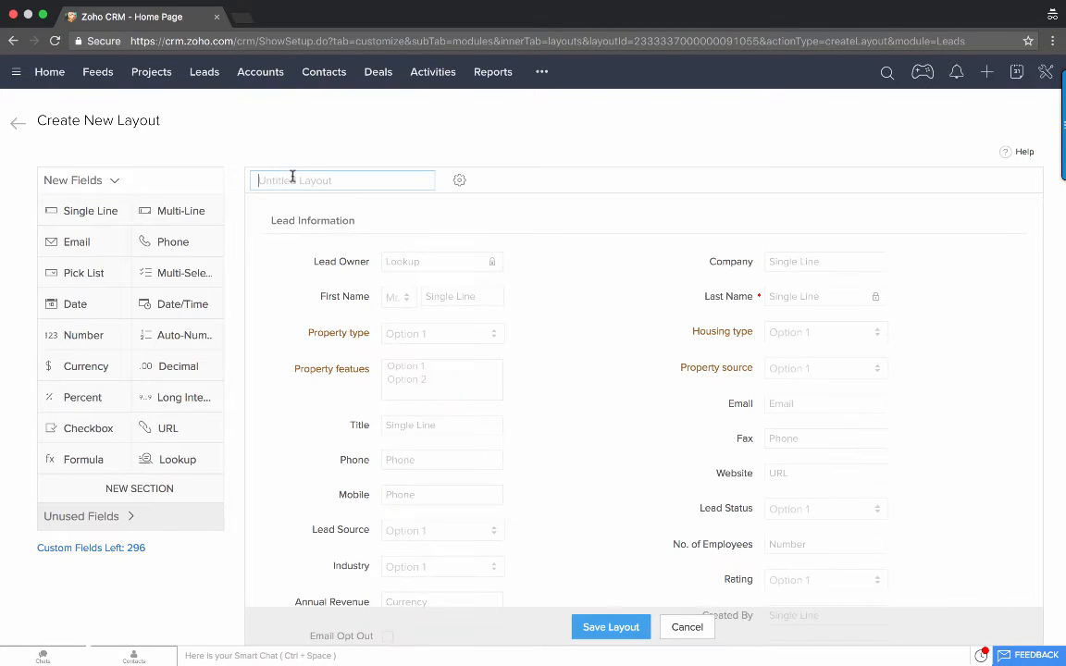
pyautogui.write('Commercial property')
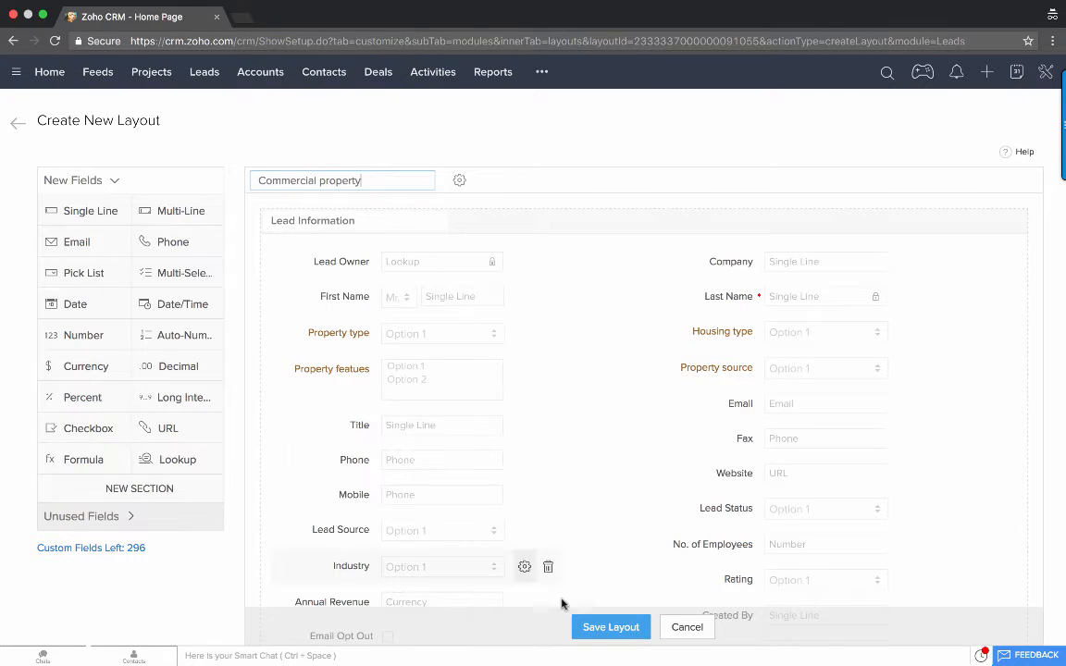
pyautogui.click(606, 629)
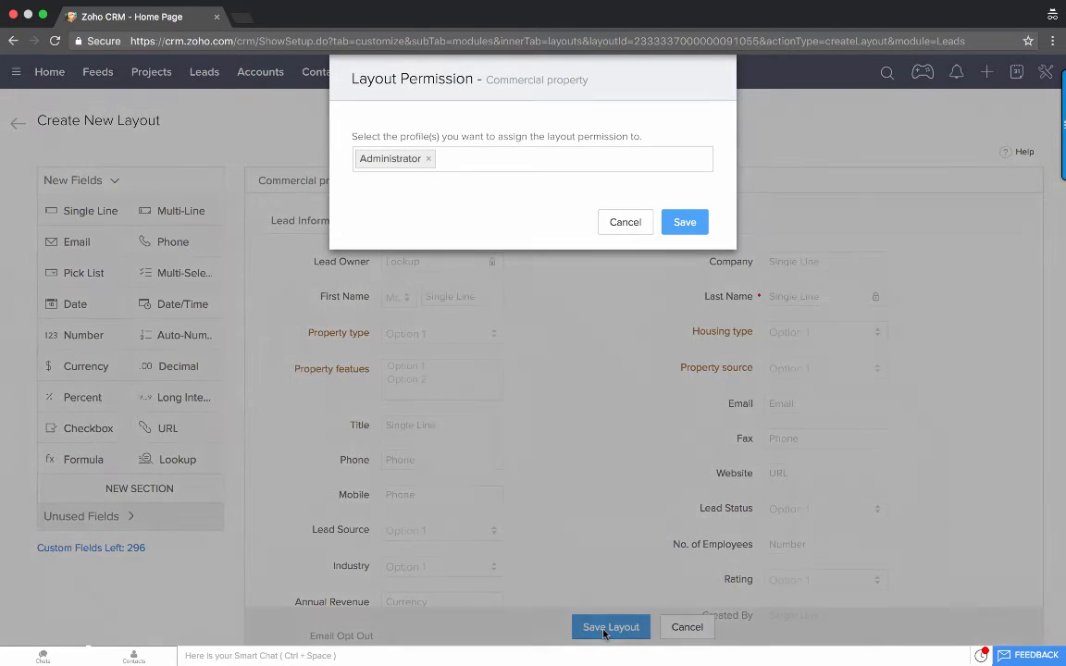
pyautogui.click(458, 160)
pyautogui.click(431, 188)
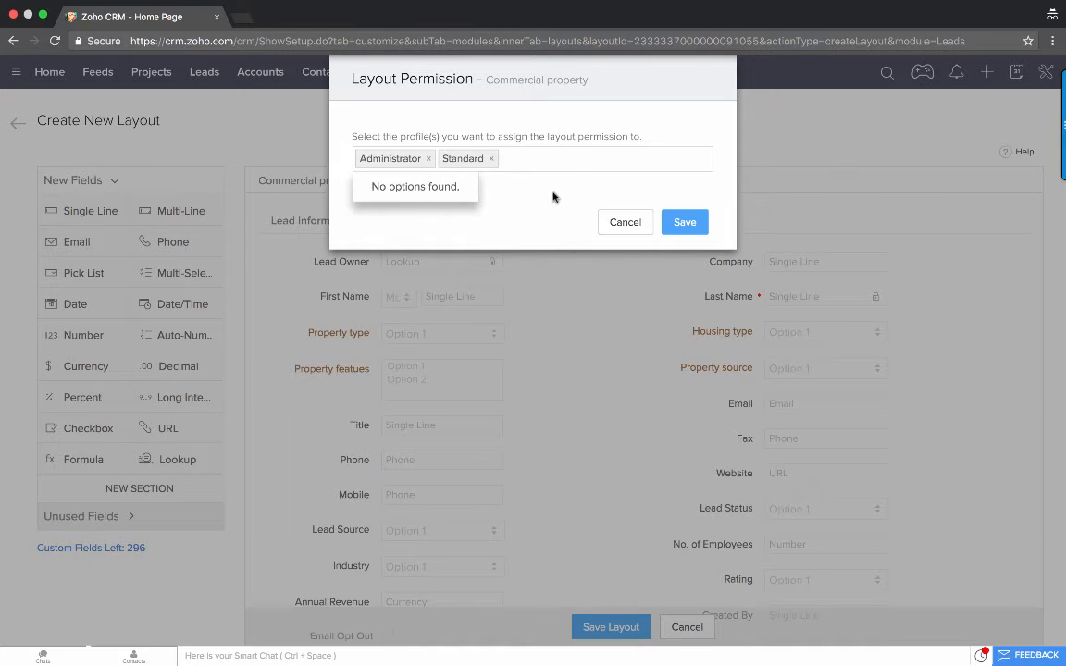
pyautogui.click(687, 223)
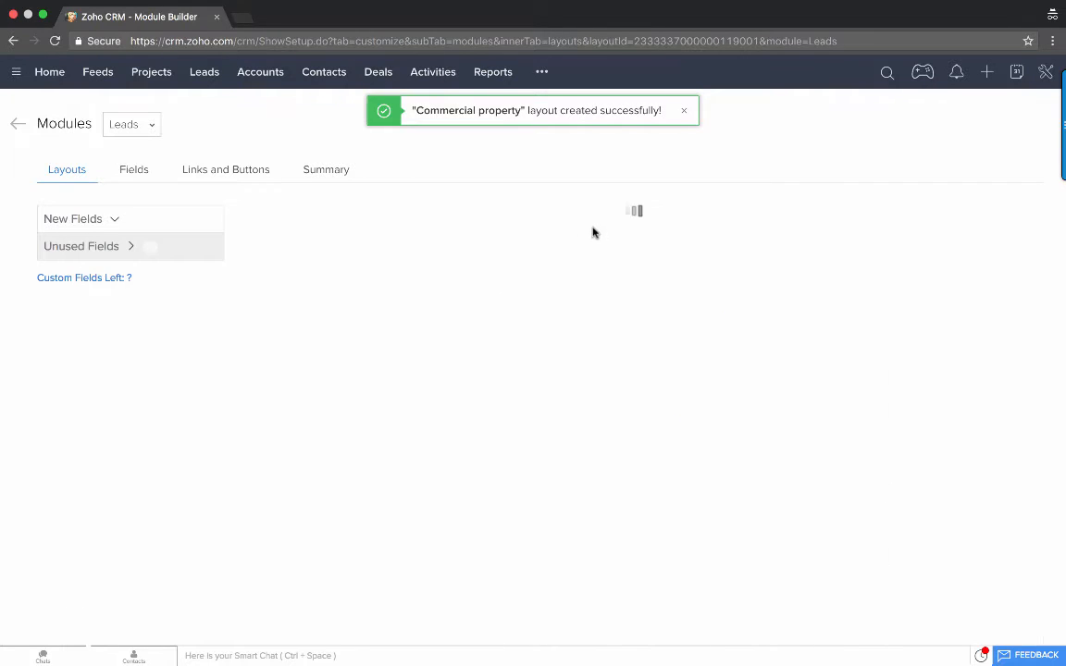
# Step: Change the first two options of the Property type pick list to "Shopping malls" and "Office buildings" in the Commercial property layout
pyautogui.scroll(-2, 633, 376)
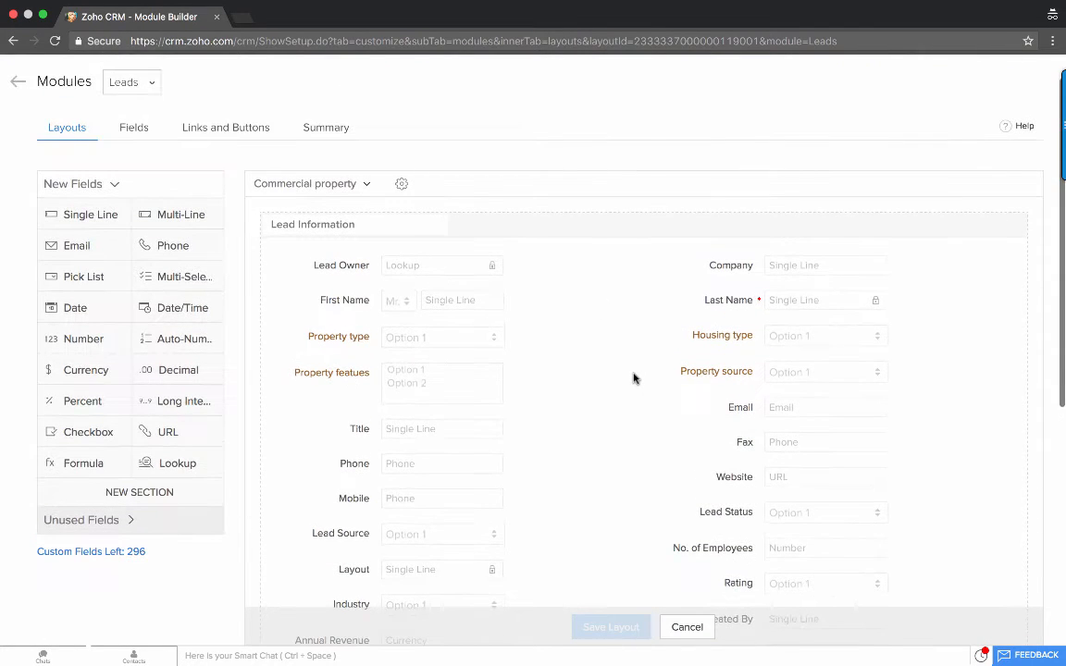
pyautogui.scroll(-1, 633, 377)
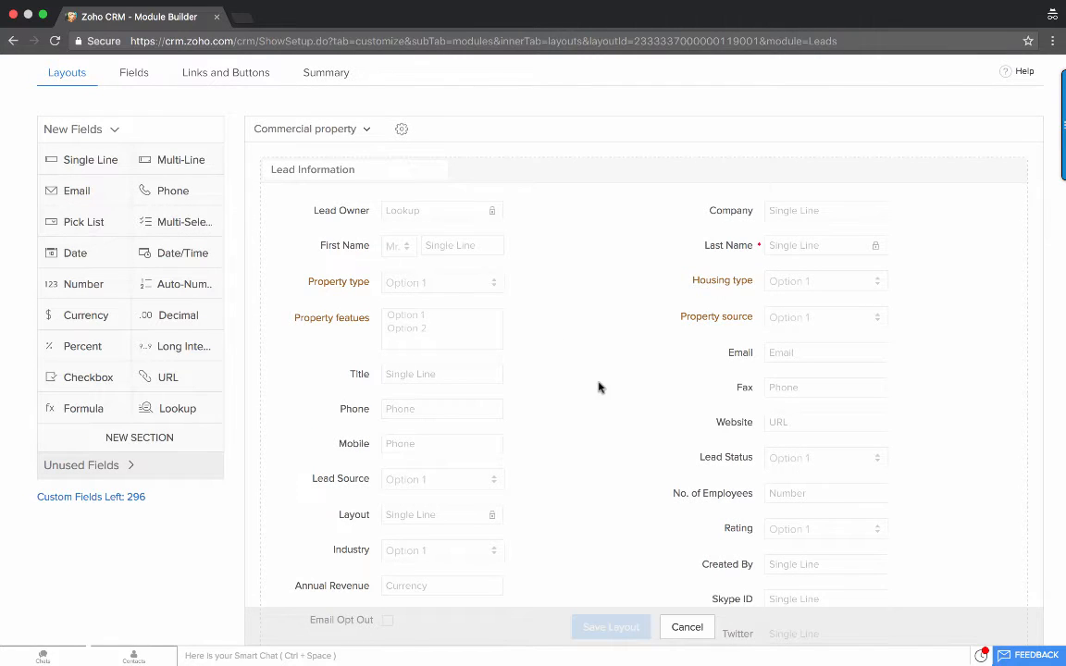
pyautogui.scroll(-2, 598, 387)
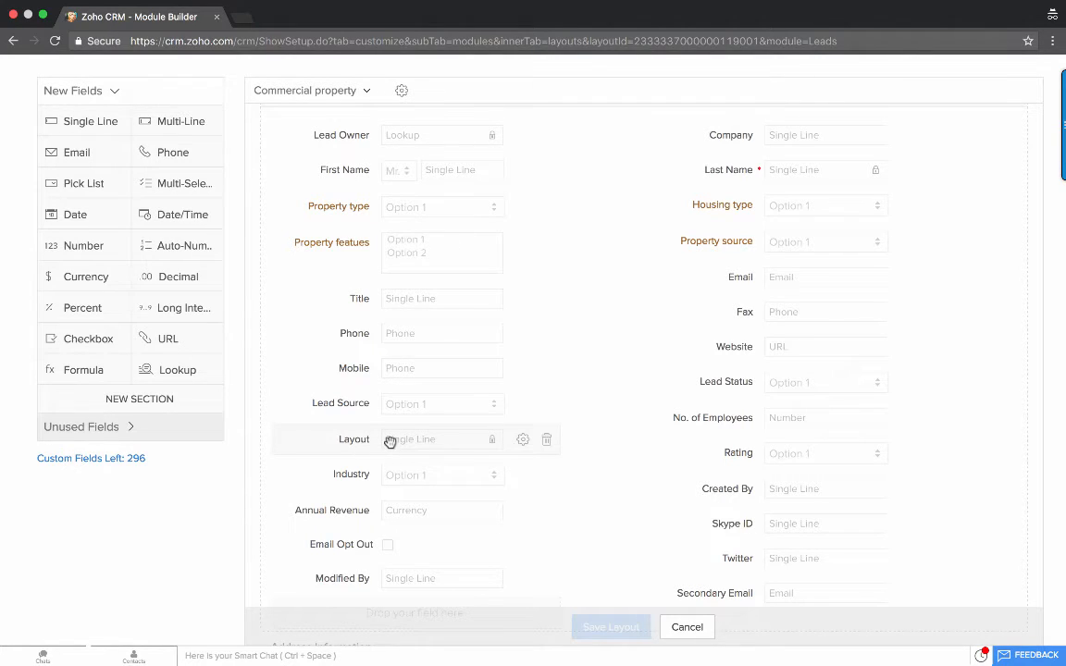
pyautogui.scroll(3, 361, 444)
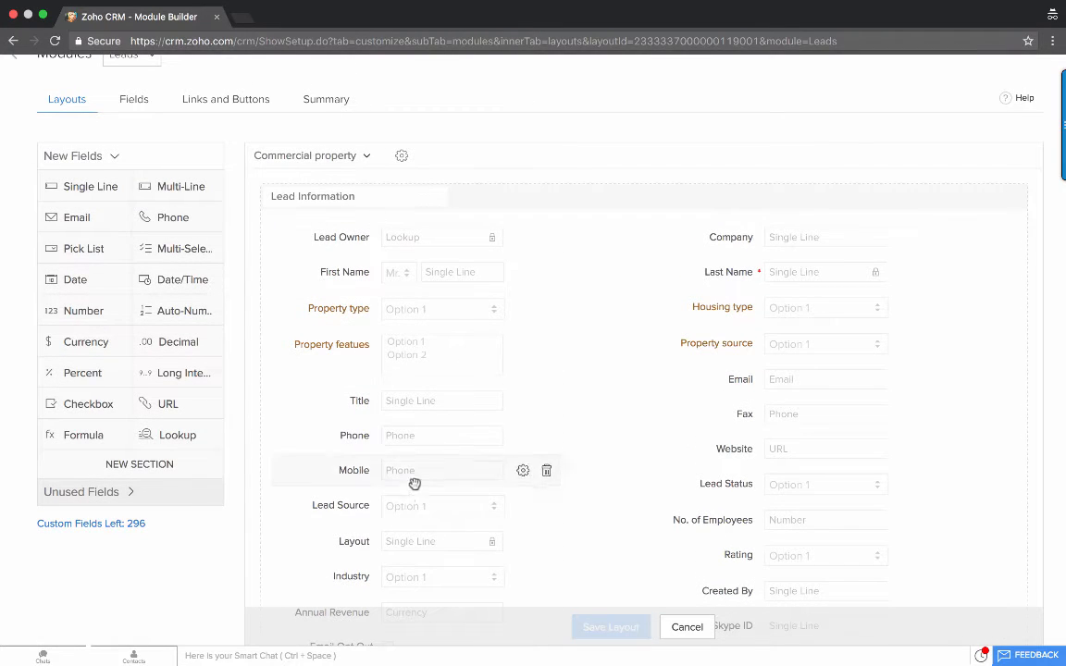
pyautogui.scroll(-3, 425, 577)
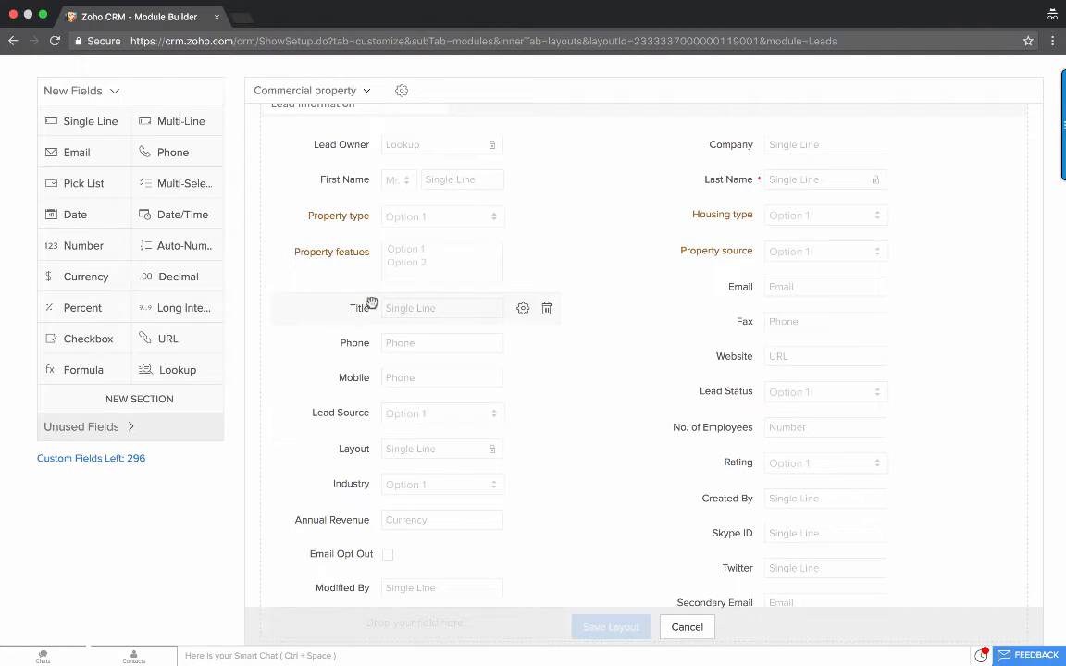
pyautogui.scroll(2, 365, 301)
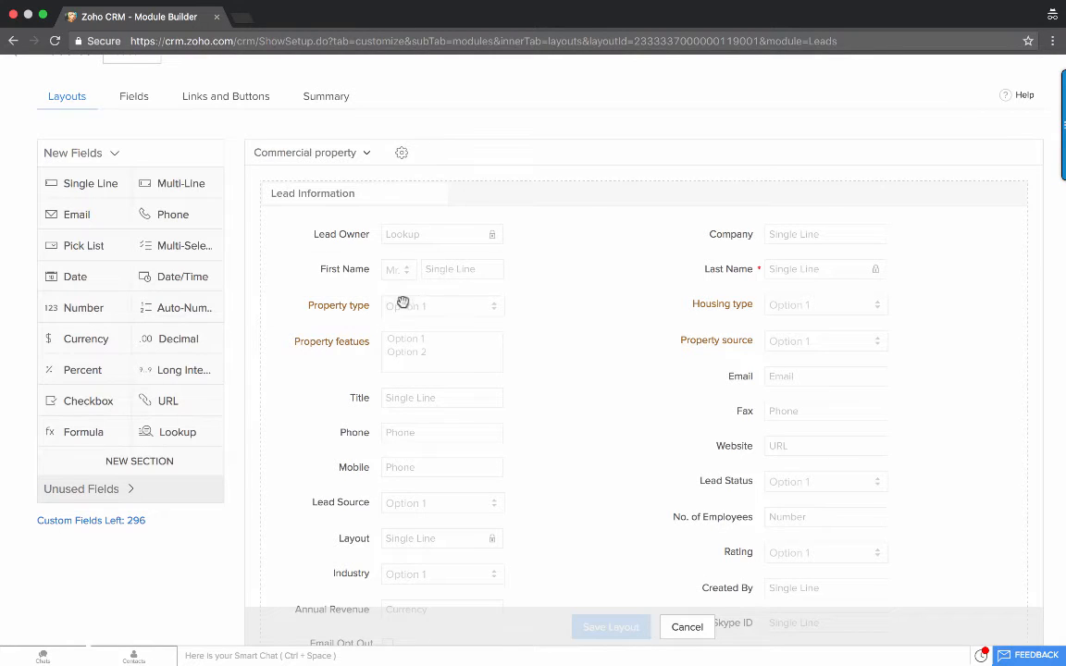
pyautogui.click(524, 307)
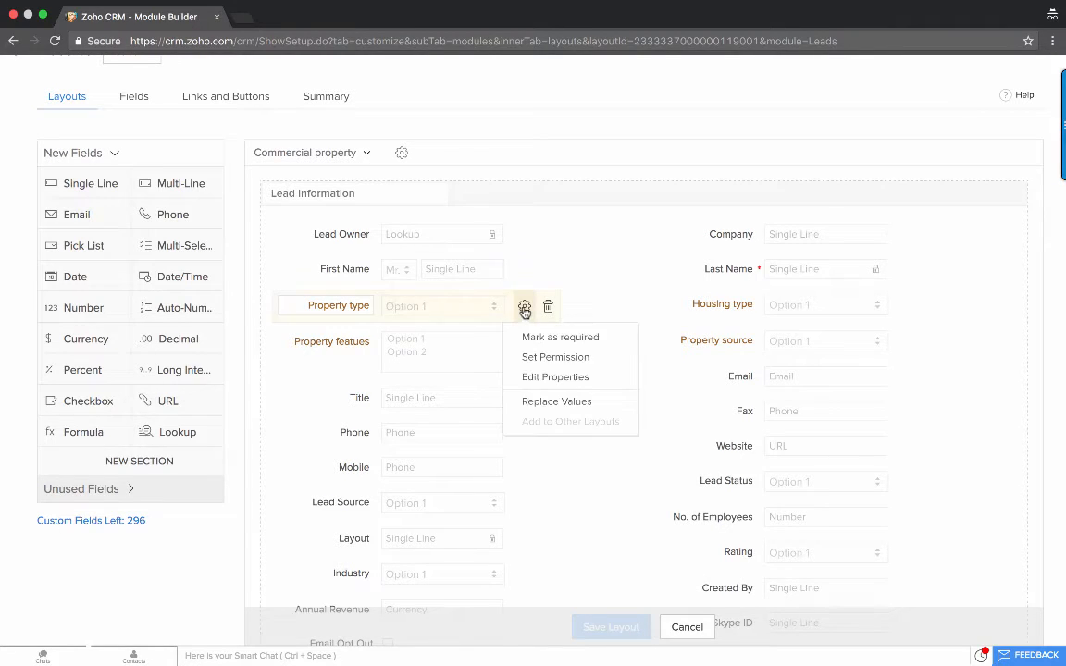
pyautogui.click(538, 377)
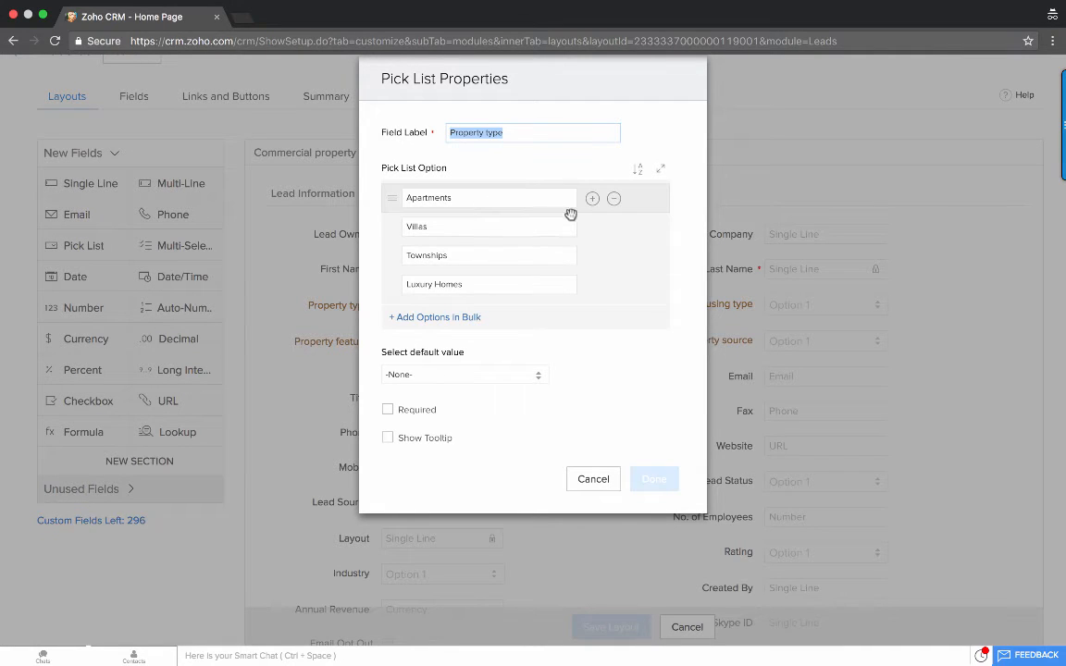
pyautogui.click(493, 204)
pyautogui.doubleClick(493, 204)
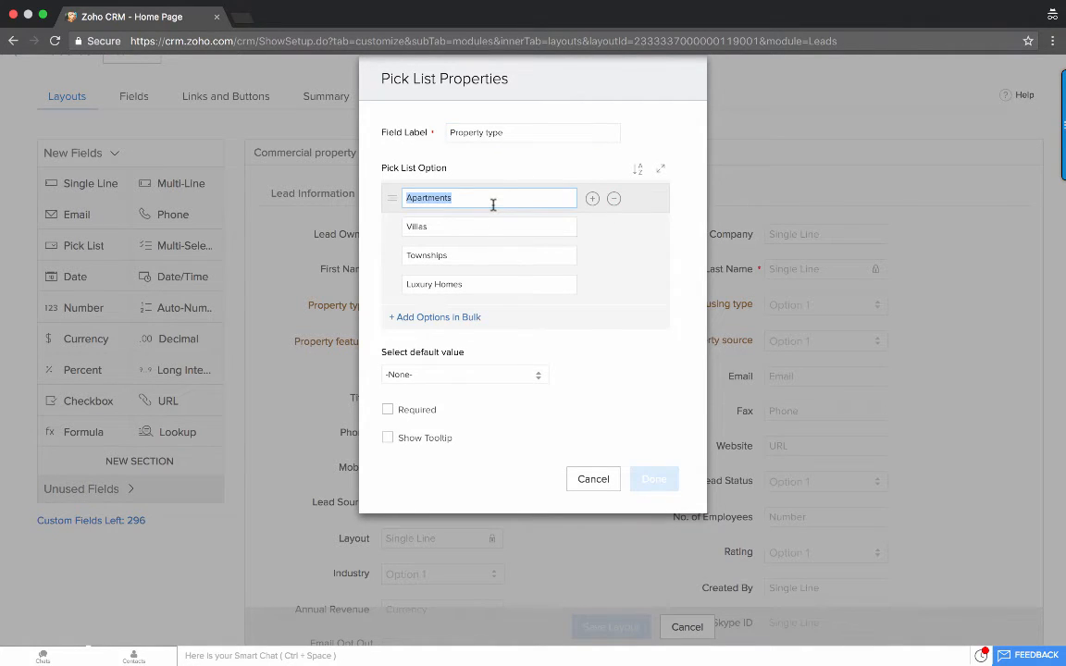
pyautogui.write('Shopping mal')
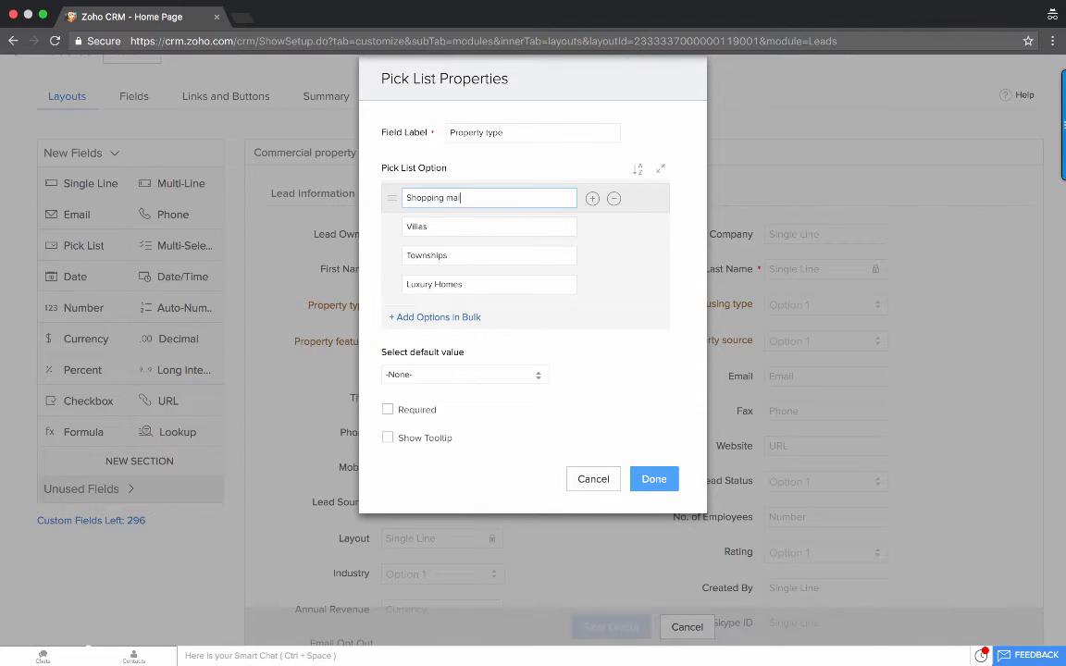
pyautogui.write('ls')
pyautogui.doubleClick(463, 230)
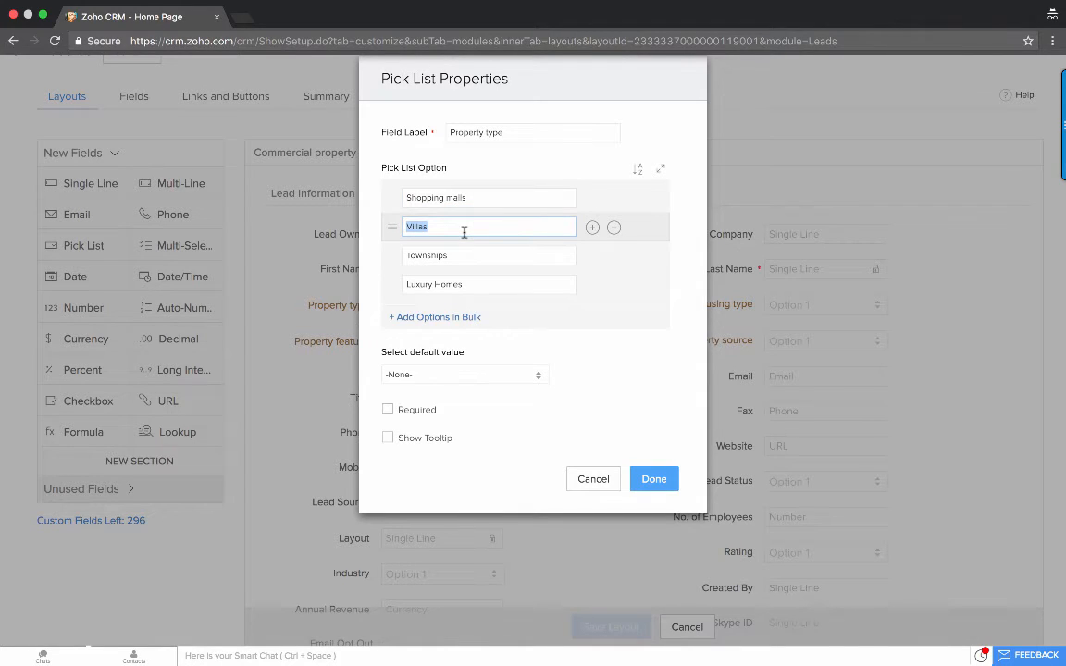
pyautogui.write('Office buildings')
# Step: Replace Townships with "Industrial buildings" and Luxury Homes with "Wareshouses", and remove the Independant Homes option from the Property type pick list
pyautogui.doubleClick(453, 254)
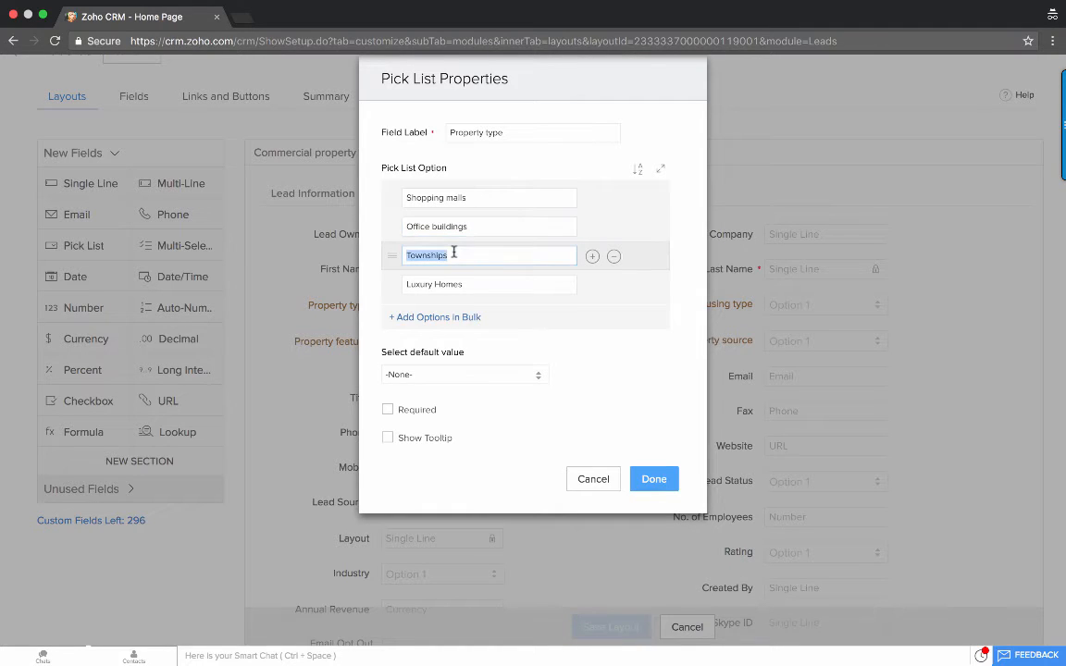
pyautogui.write('Industrial buildings')
pyautogui.doubleClick(447, 284)
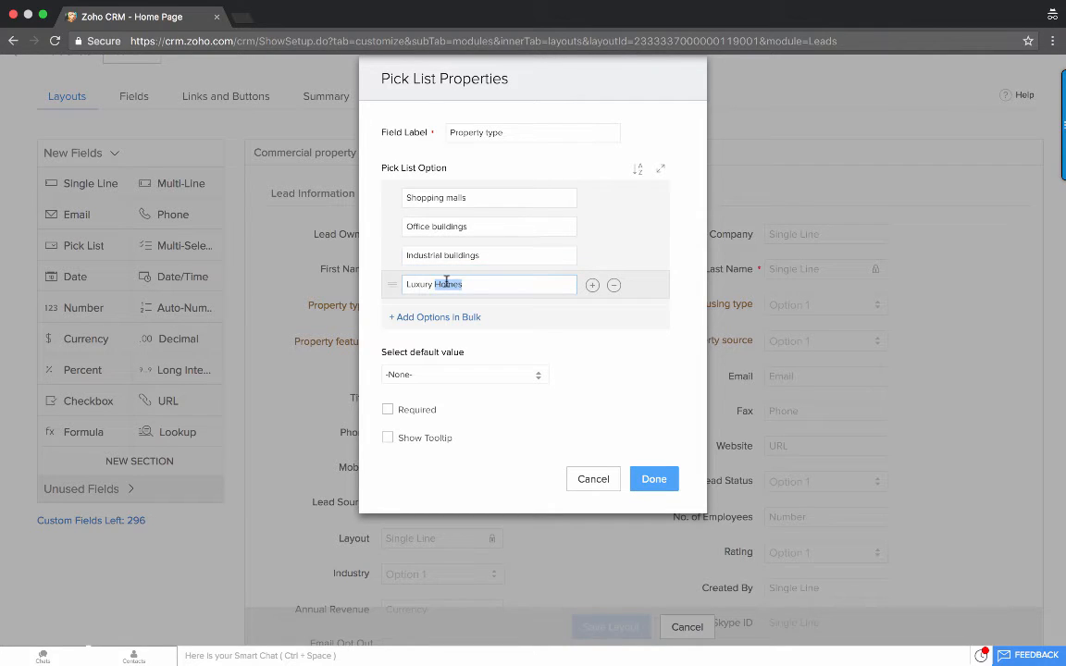
pyautogui.press('super+a')
pyautogui.write('Wareshouses')
pyautogui.scroll(-1, 480, 236)
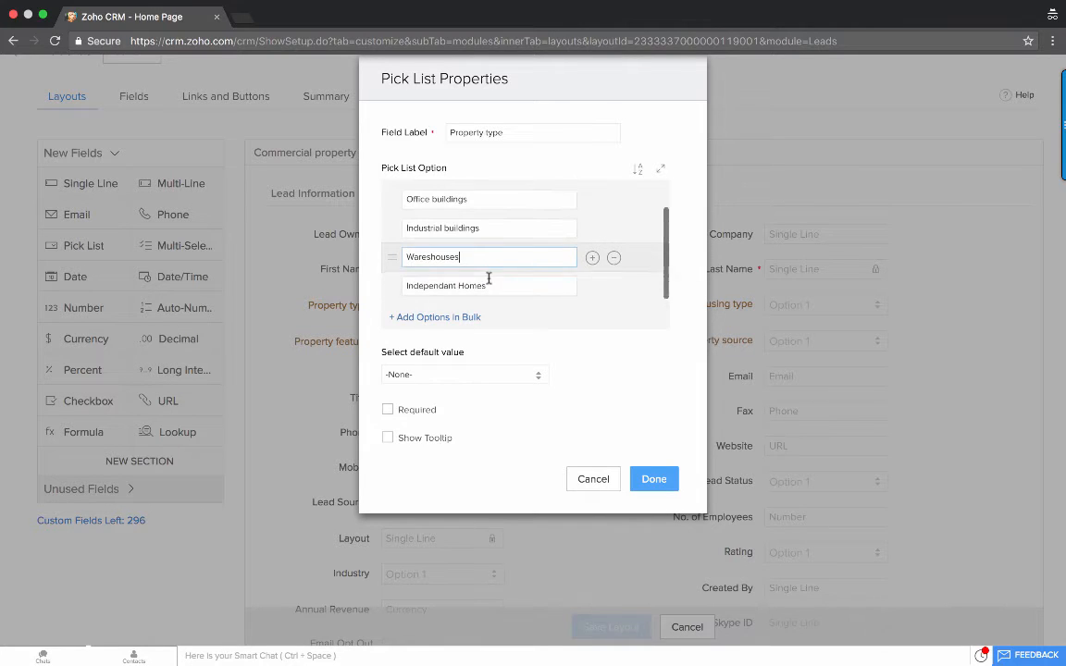
pyautogui.click(615, 288)
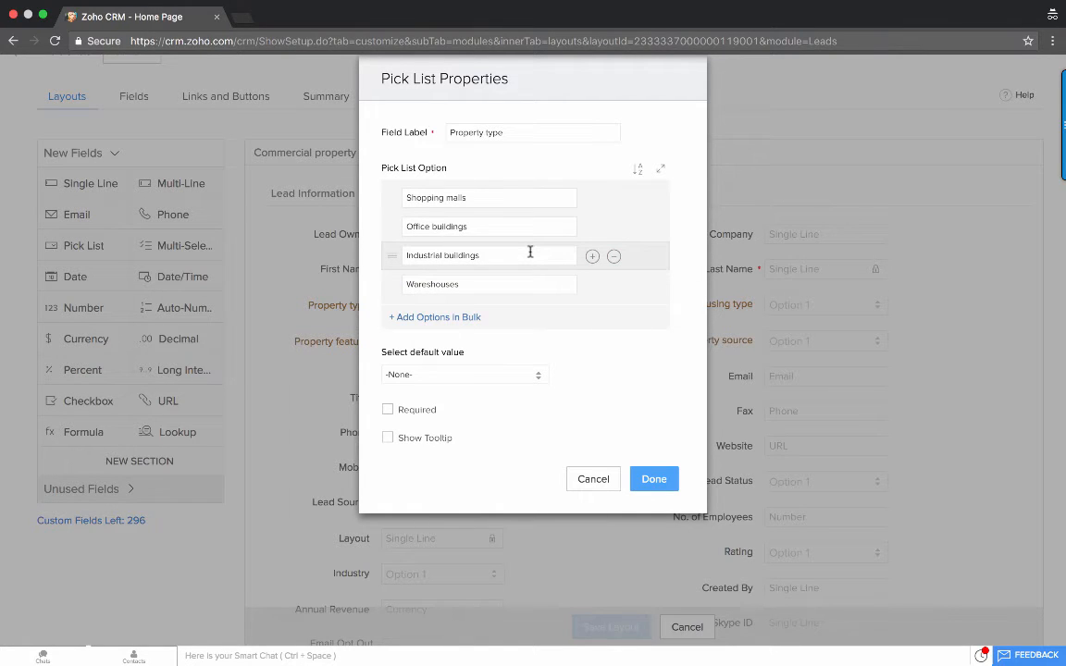
pyautogui.click(659, 487)
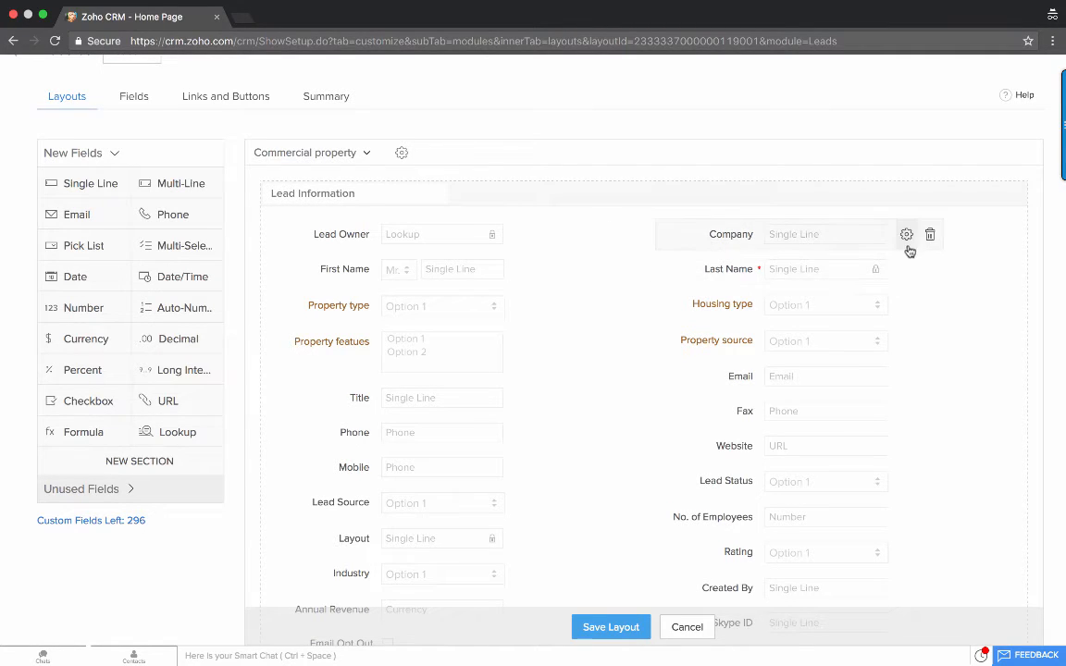
# Step: Mark the Company field as required and save the Commercial property layout
pyautogui.click(908, 237)
pyautogui.click(911, 267)
pyautogui.click(606, 631)
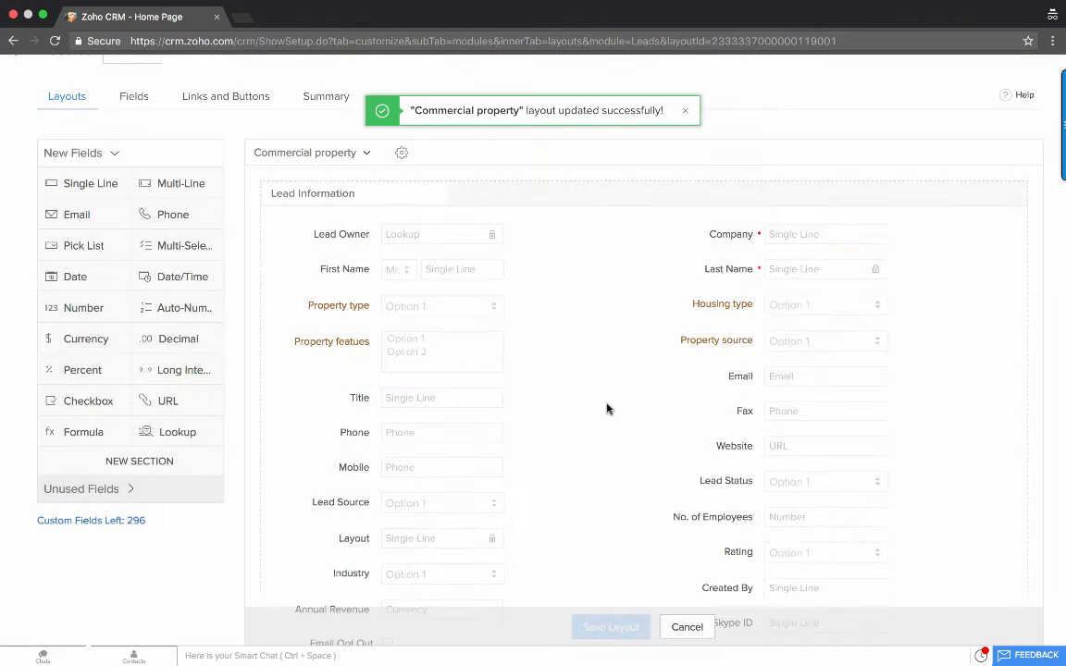
# Step: Switch to the Standard layout and add a single-line field named "Occupancy" between Property featues and Title
pyautogui.click(301, 153)
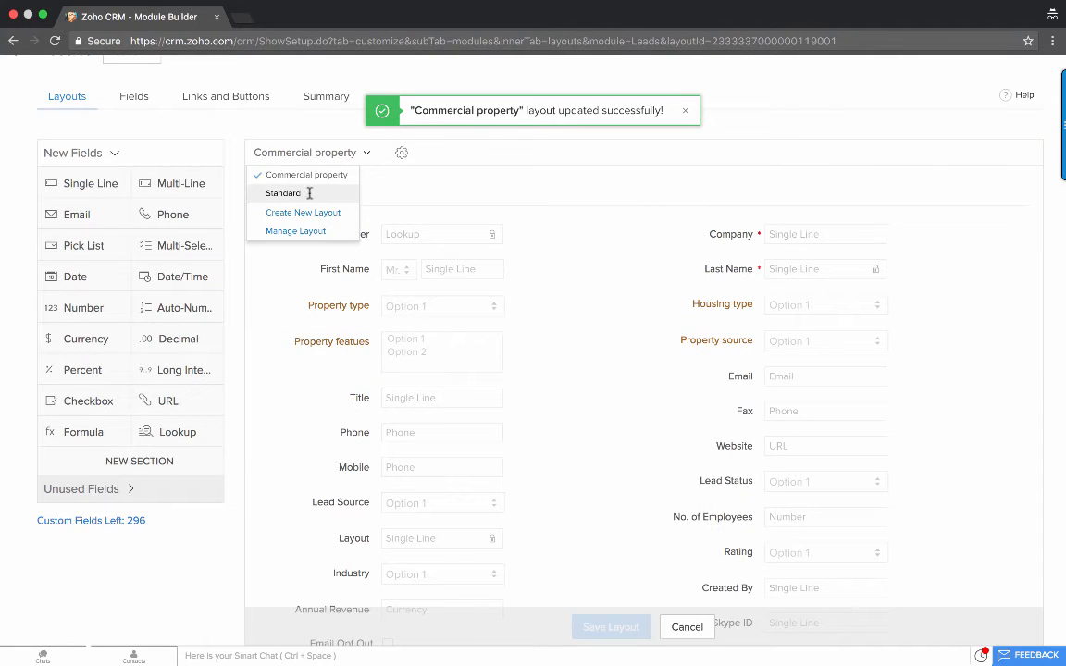
pyautogui.click(280, 193)
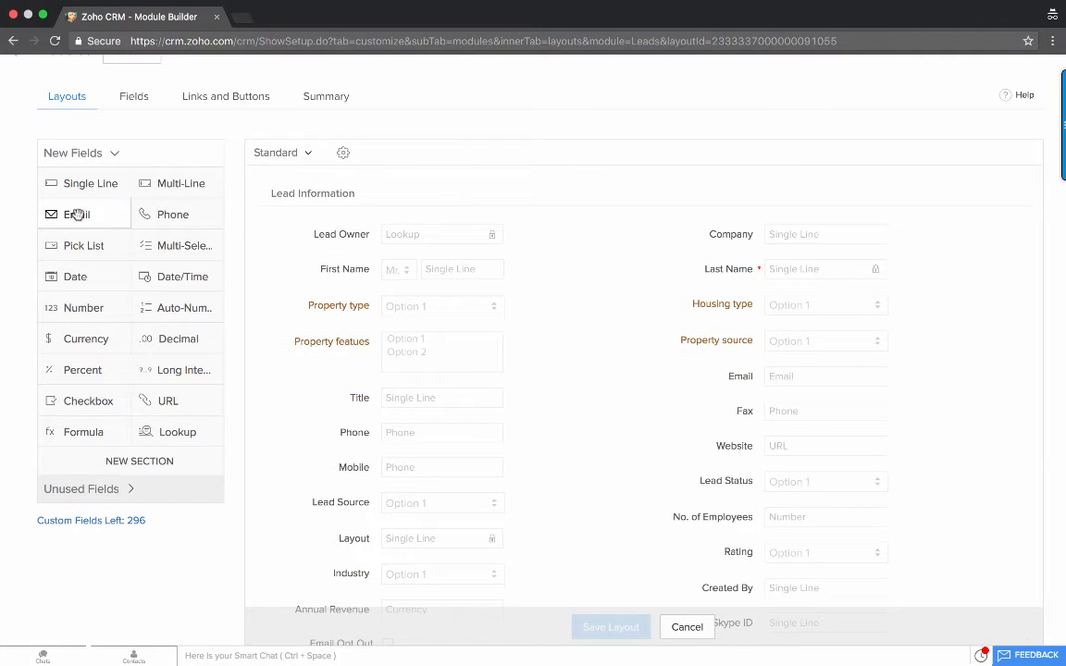
pyautogui.moveTo(86, 183); pyautogui.dragTo(361, 398)
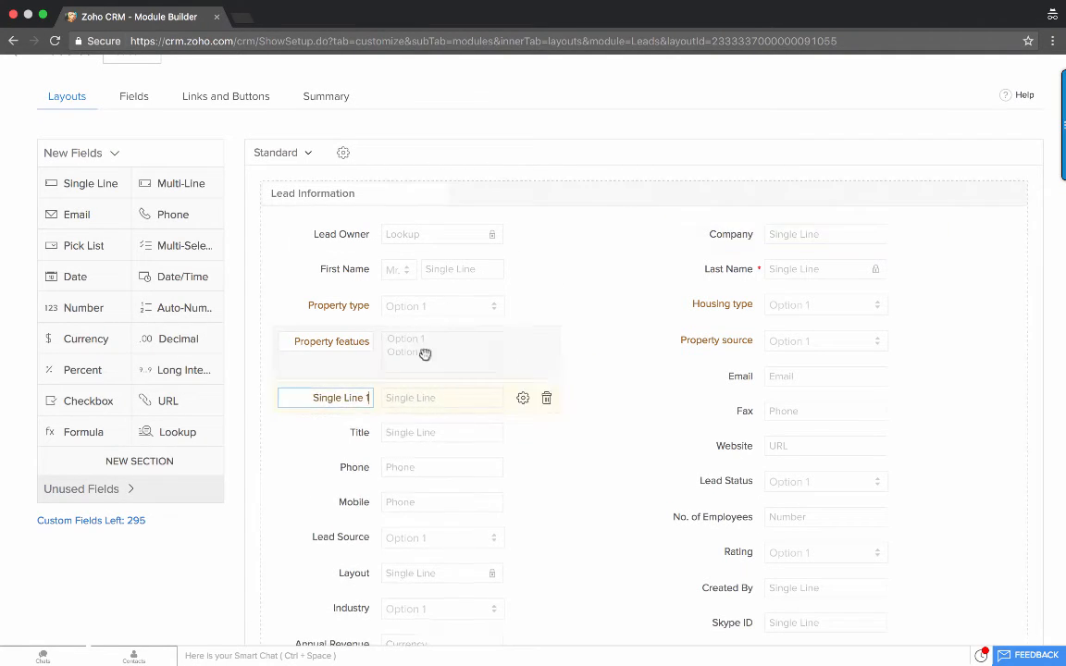
pyautogui.tripleClick(344, 396)
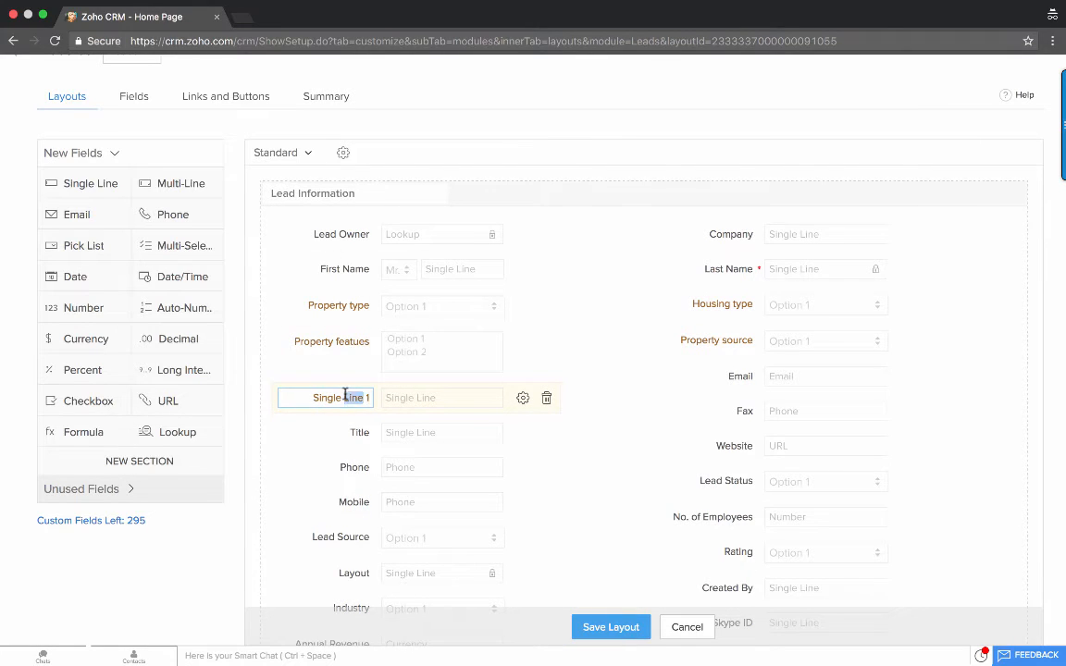
pyautogui.write('Qccupancy')
pyautogui.click(638, 429)
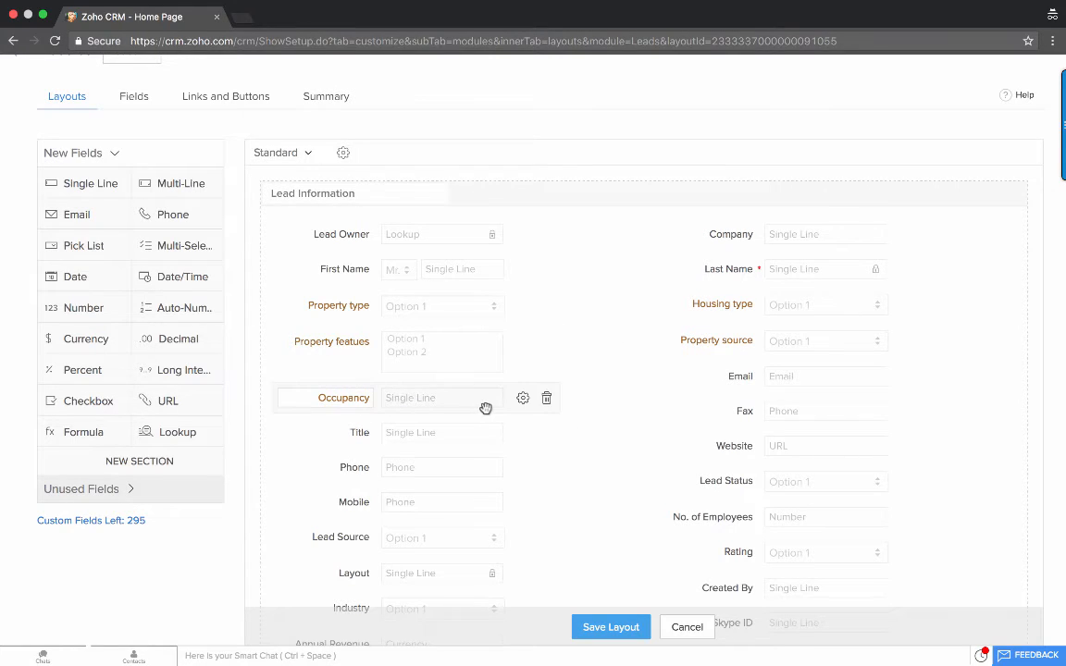
# Step: Add the Occupancy field to the Commercial property layout as well, and save the Standard layout
pyautogui.click(522, 400)
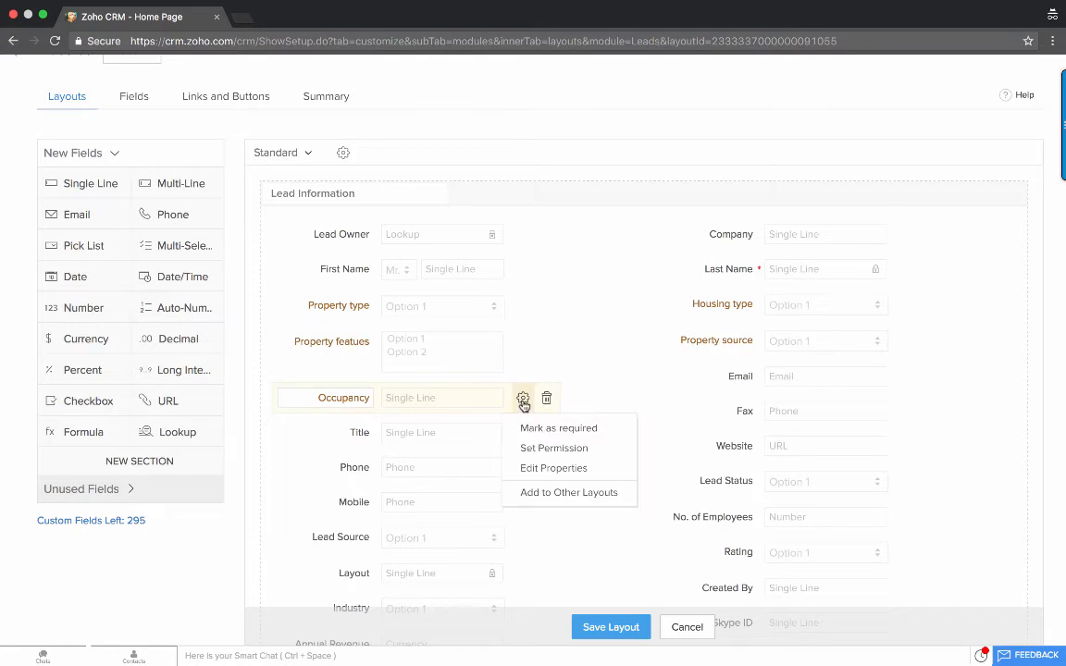
pyautogui.click(553, 495)
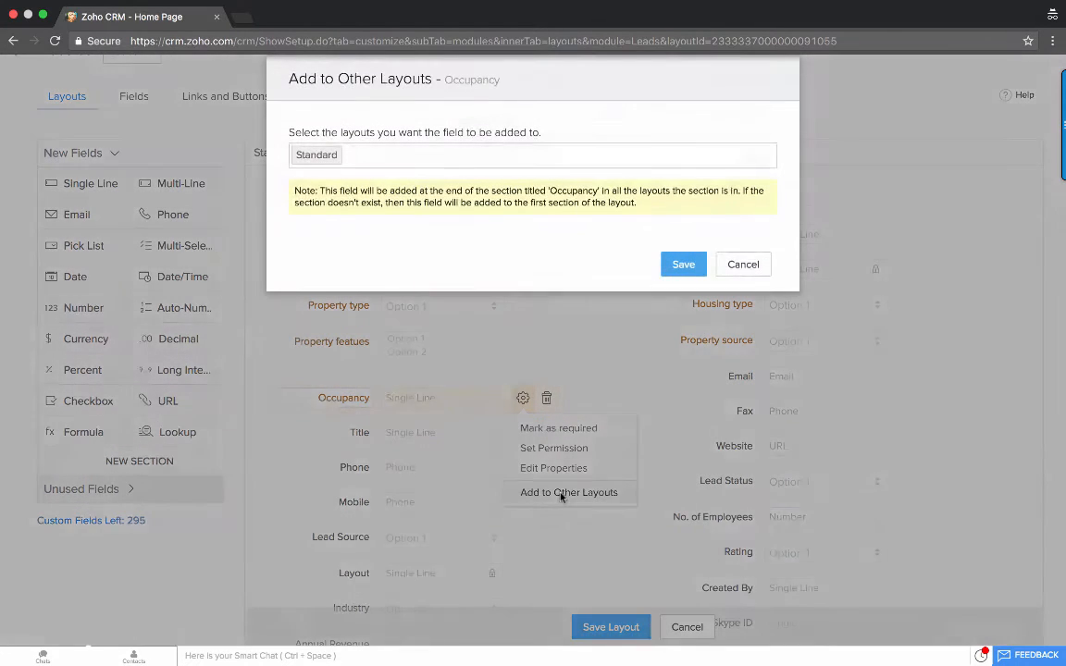
pyautogui.click(367, 154)
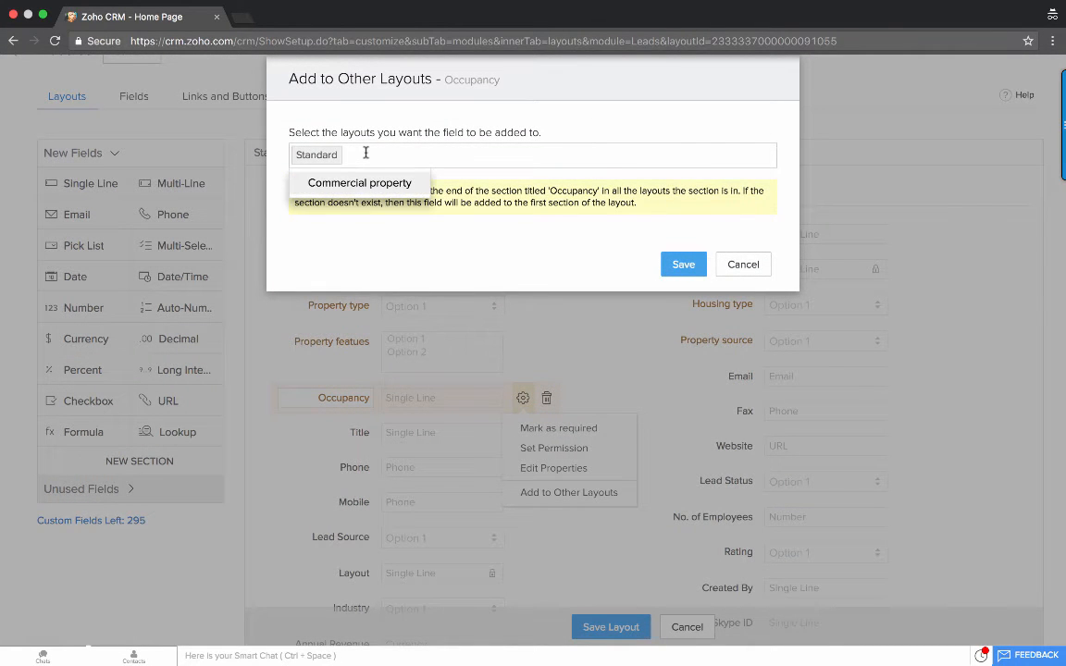
pyautogui.click(306, 184)
pyautogui.click(683, 265)
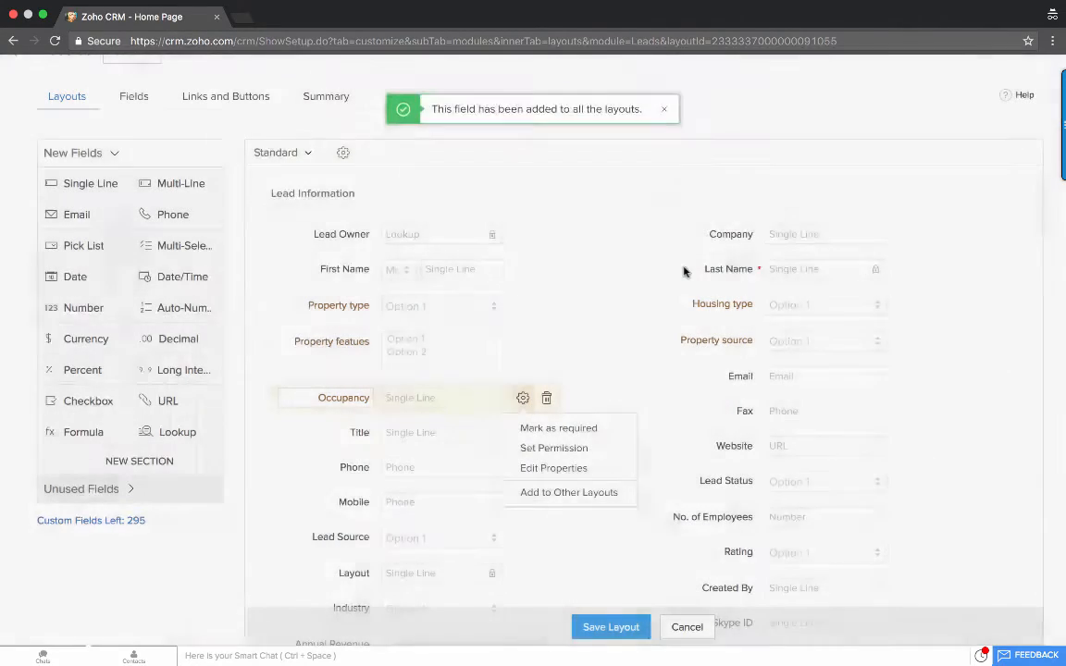
pyautogui.click(606, 628)
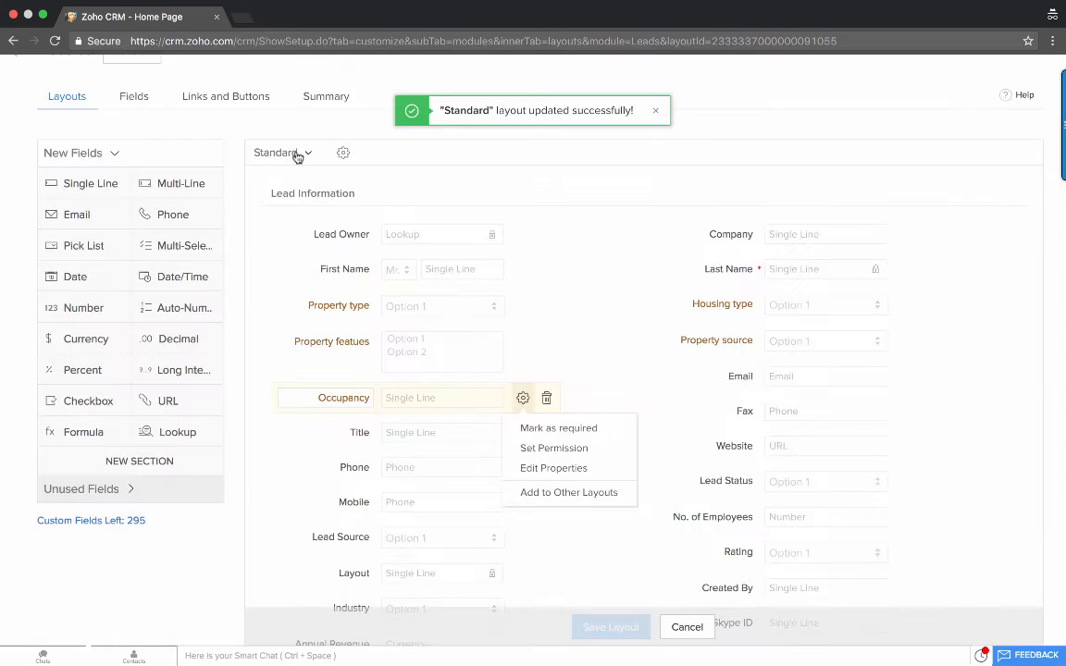
# Step: Switch to the Commercial property layout and check where the Occupancy field sits in the Lead Information section
pyautogui.click(283, 153)
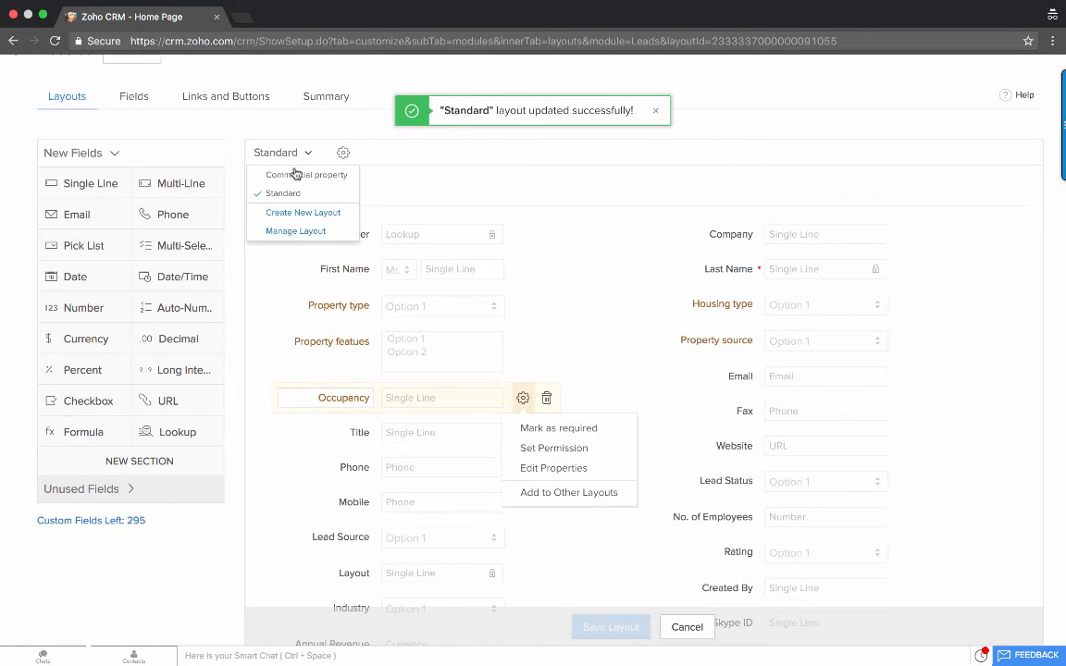
pyautogui.click(285, 152)
pyautogui.click(290, 175)
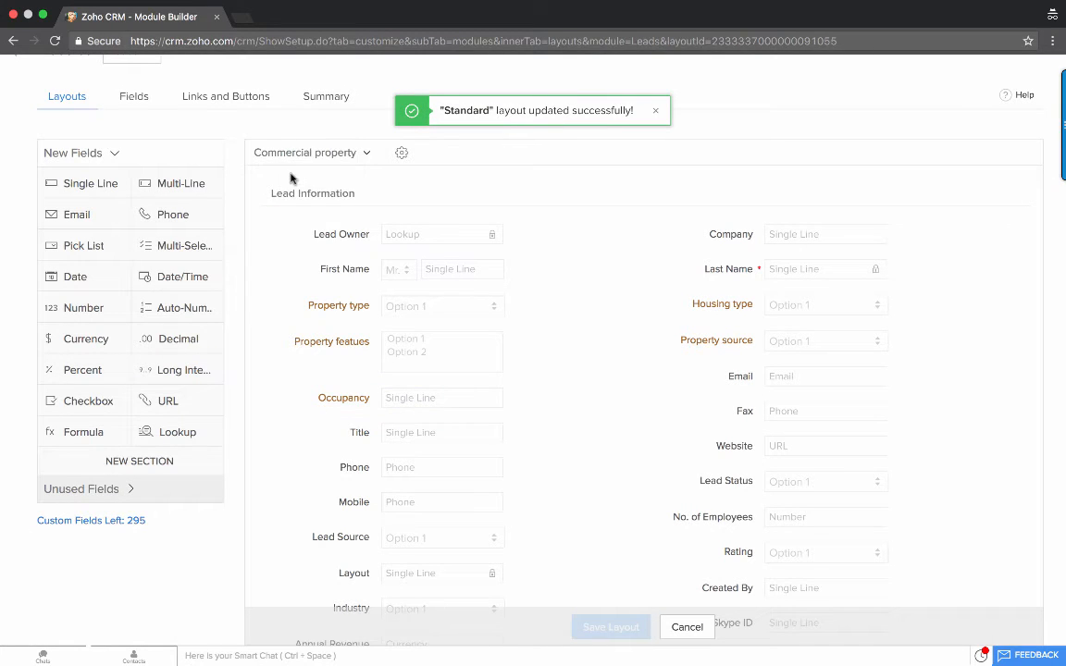
pyautogui.scroll(-2, 458, 451)
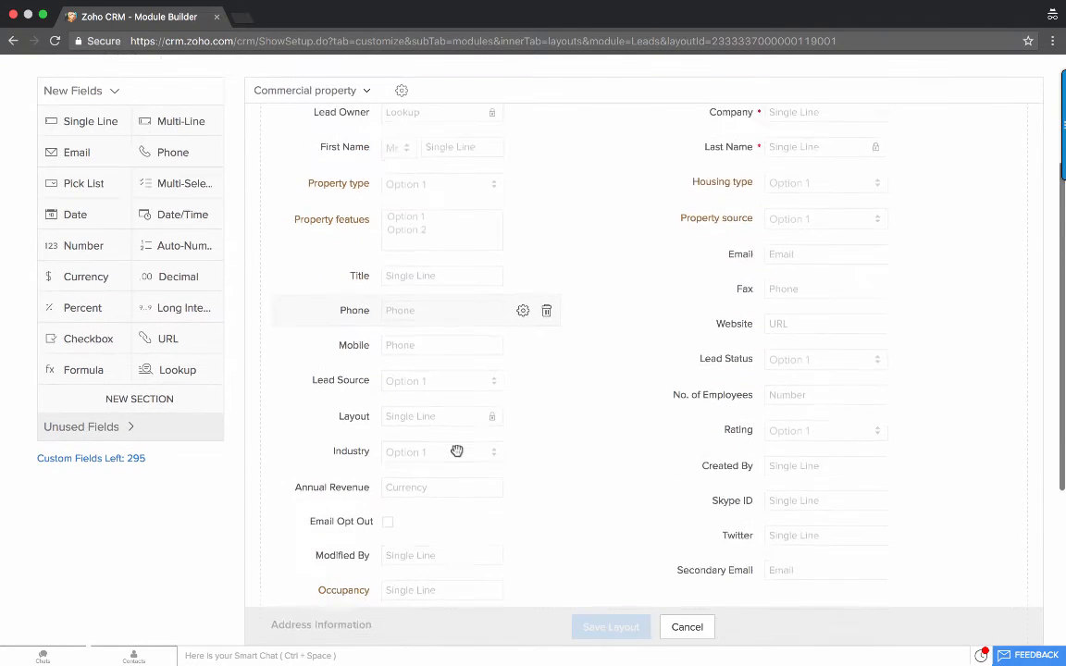
pyautogui.scroll(-1, 457, 451)
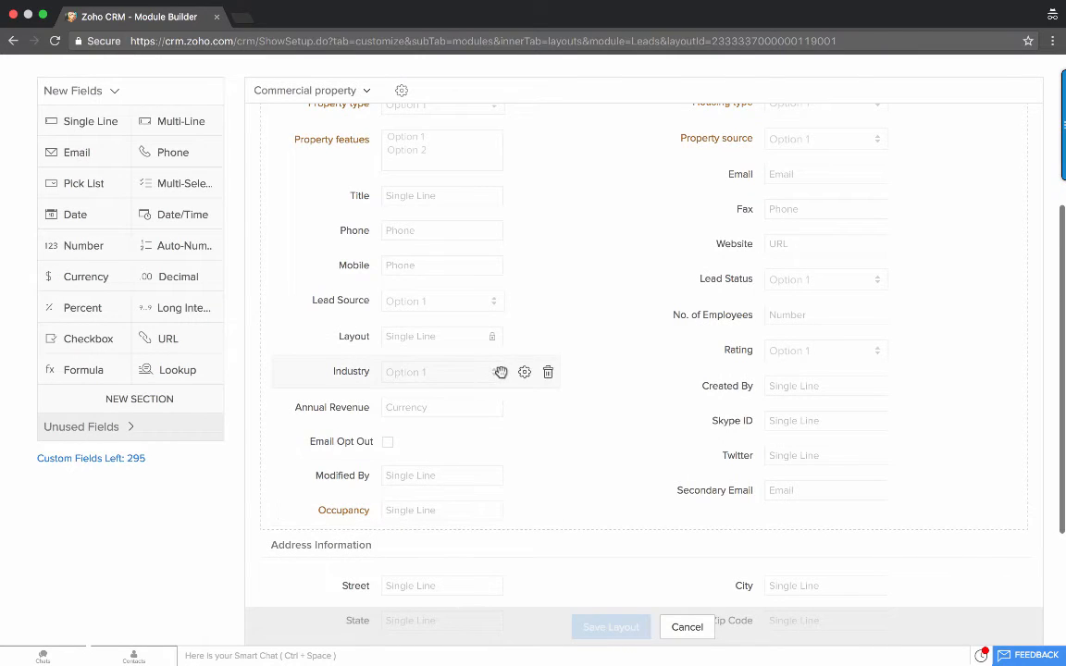
pyautogui.scroll(2, 501, 372)
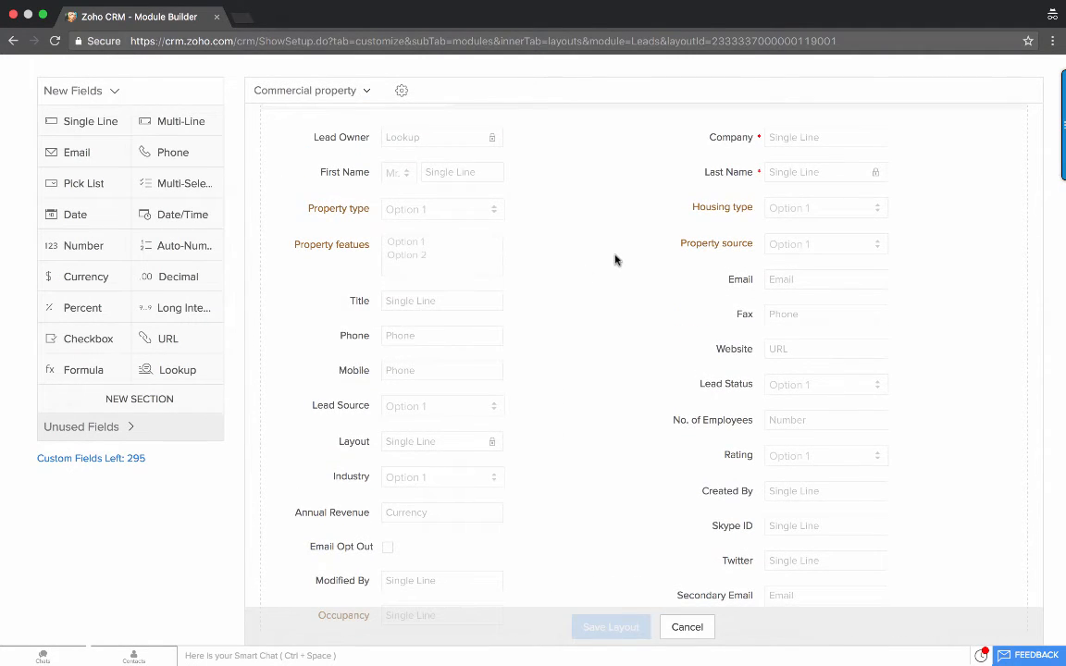
pyautogui.scroll(1, 440, 307)
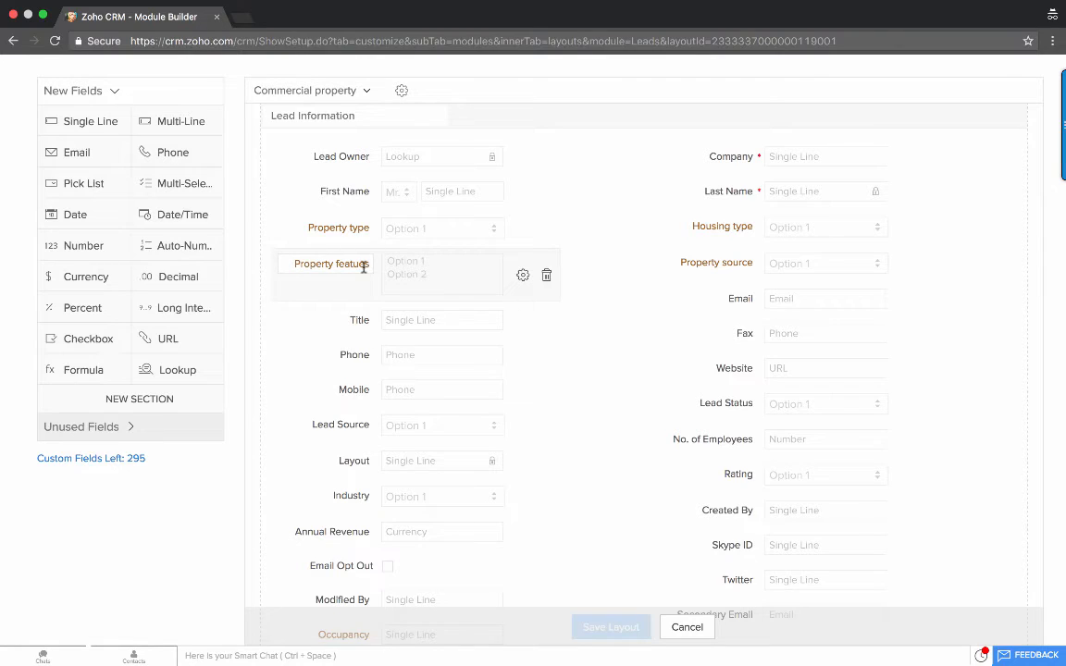
# Step: Remove the Property featues and Housing type fields from the Commercial property layout
pyautogui.click(546, 275)
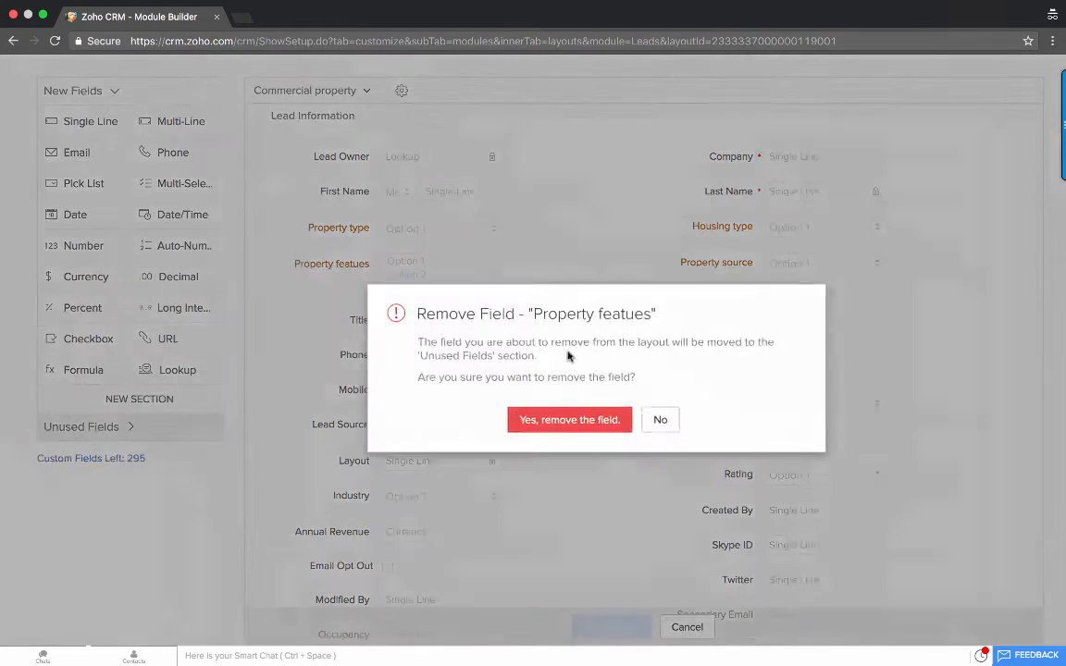
pyautogui.click(548, 421)
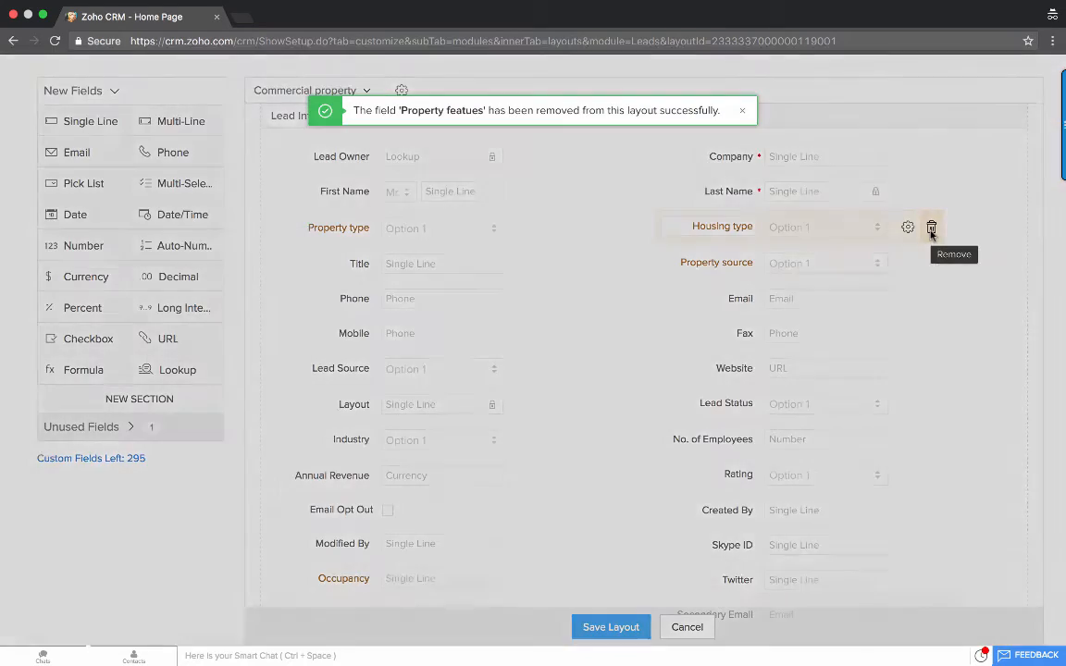
pyautogui.click(931, 229)
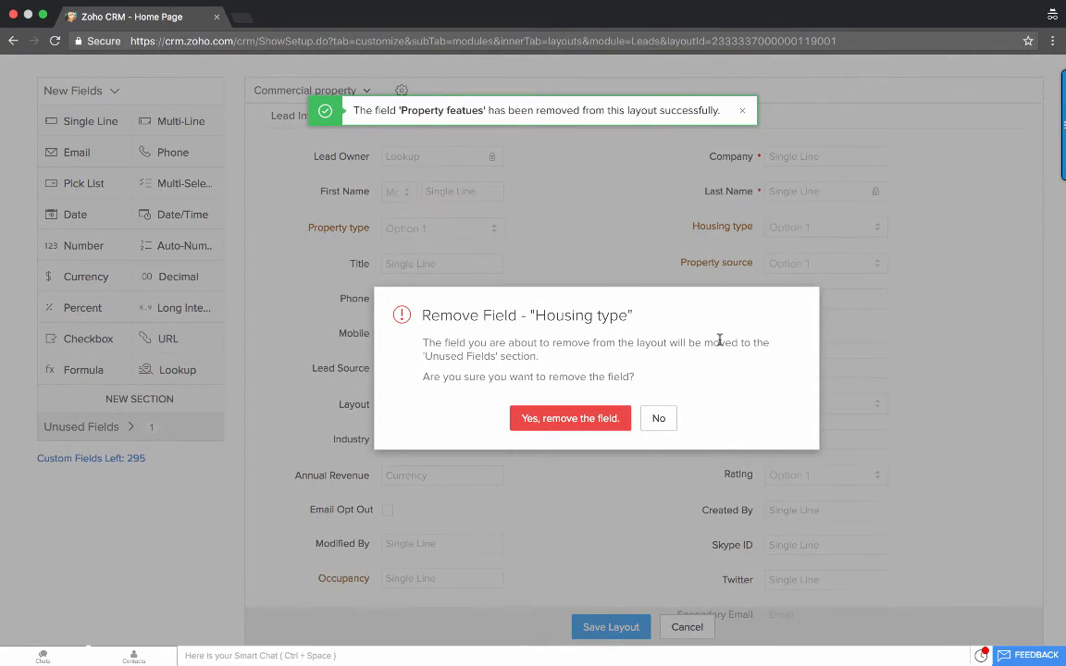
pyautogui.click(572, 422)
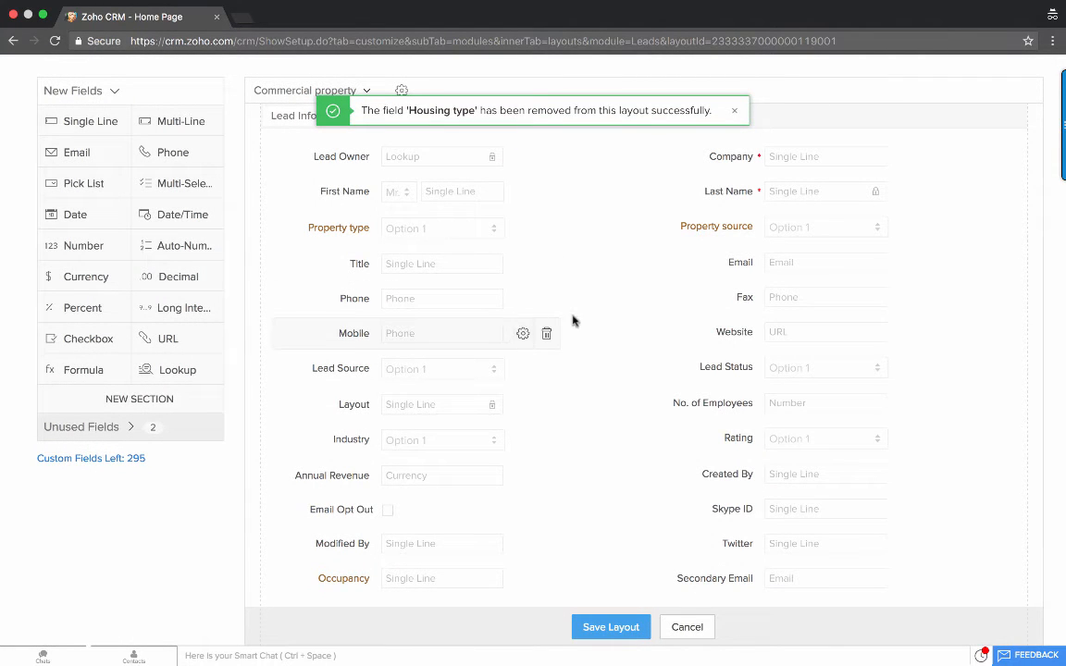
# Step: Review the unused fields of the Commercial property layout and save the layout
pyautogui.click(80, 428)
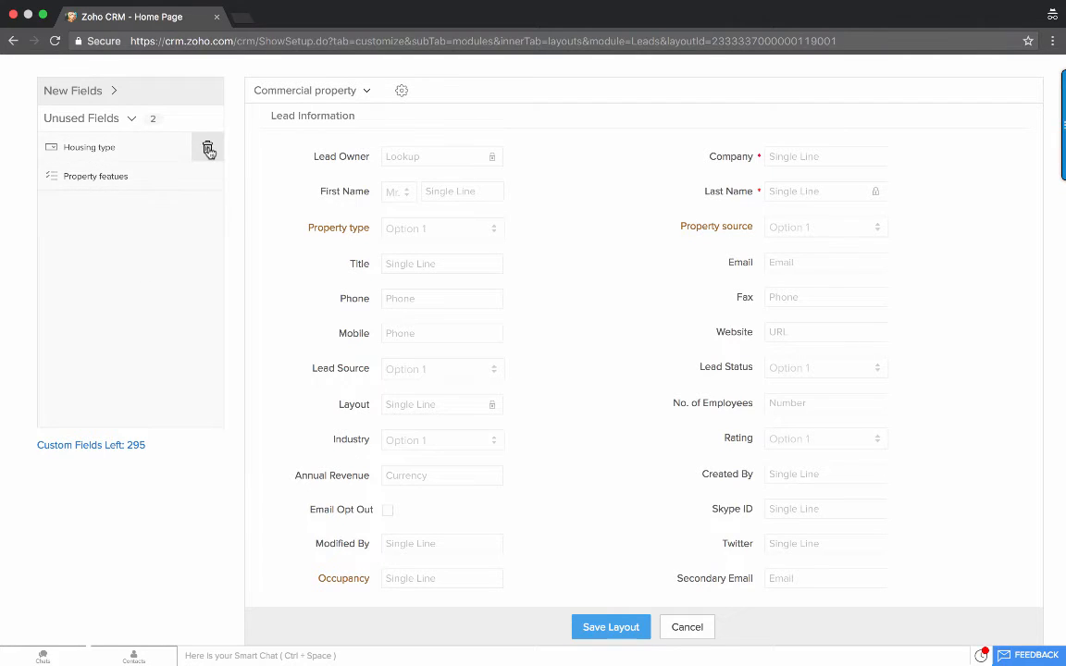
pyautogui.click(92, 96)
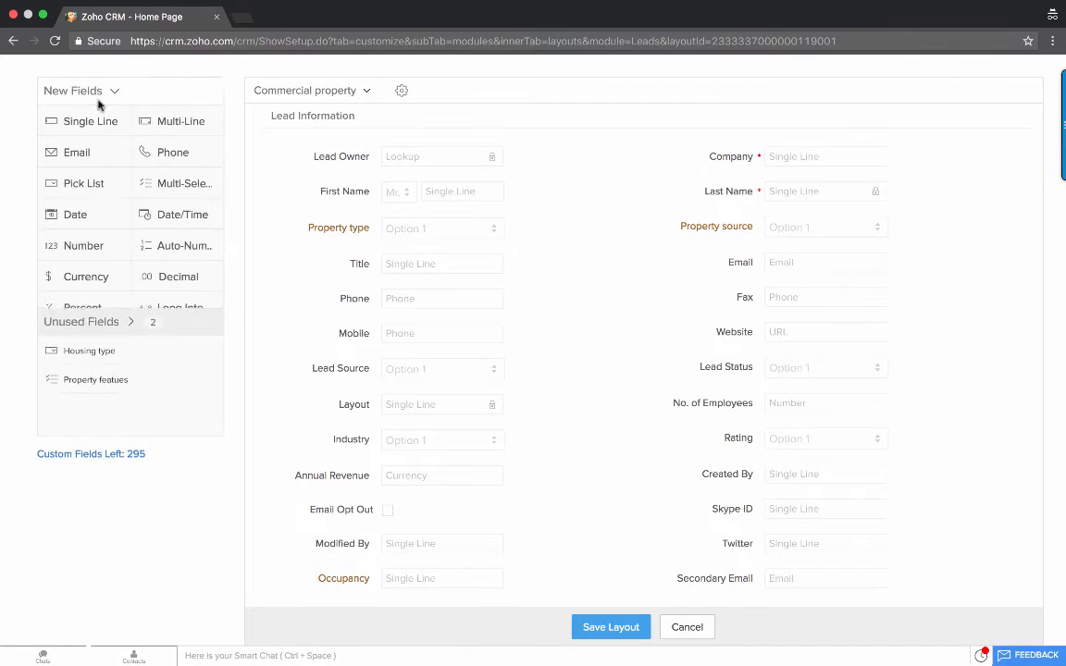
pyautogui.click(611, 628)
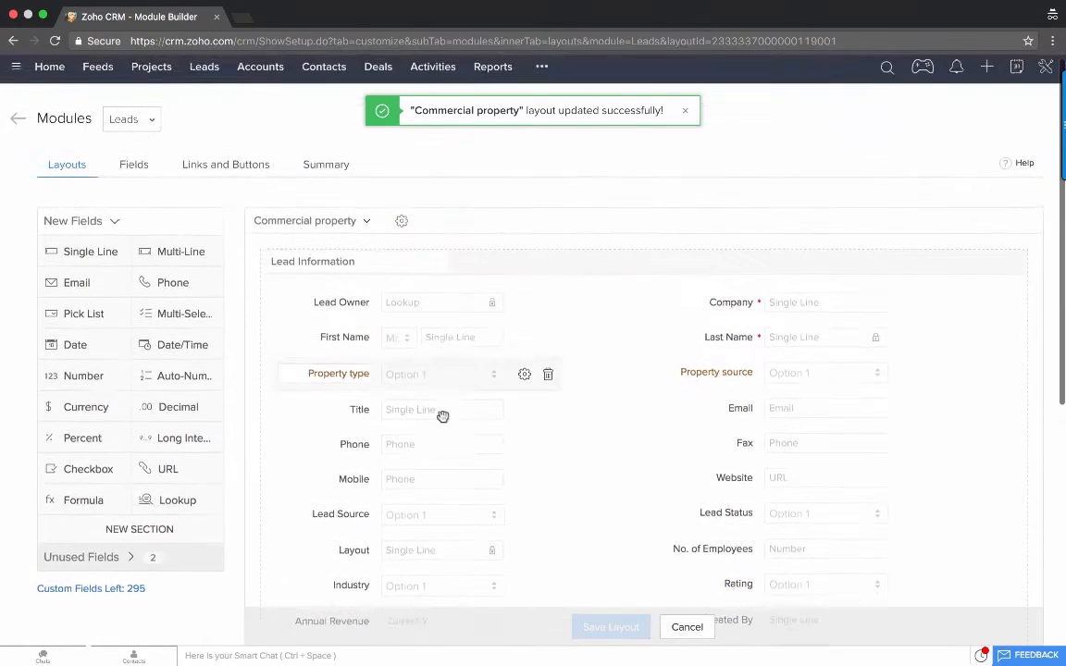
pyautogui.scroll(-3, 443, 417)
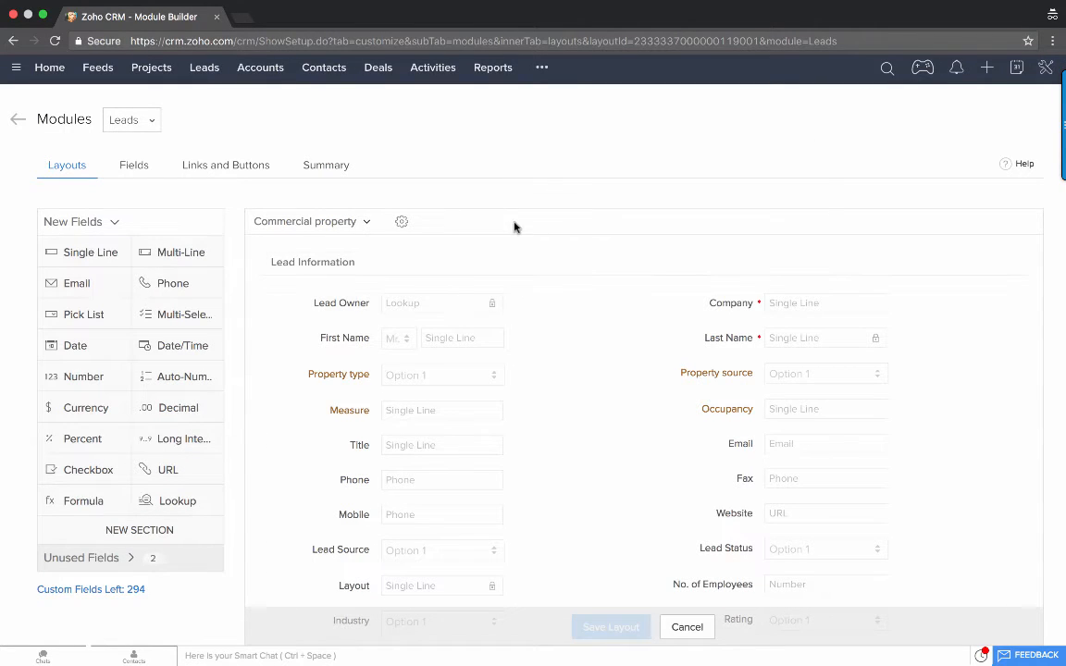
# Step: Start a new lead in the Leads module using the Commercial property layout, with Acme Inc as the company
pyautogui.click(206, 72)
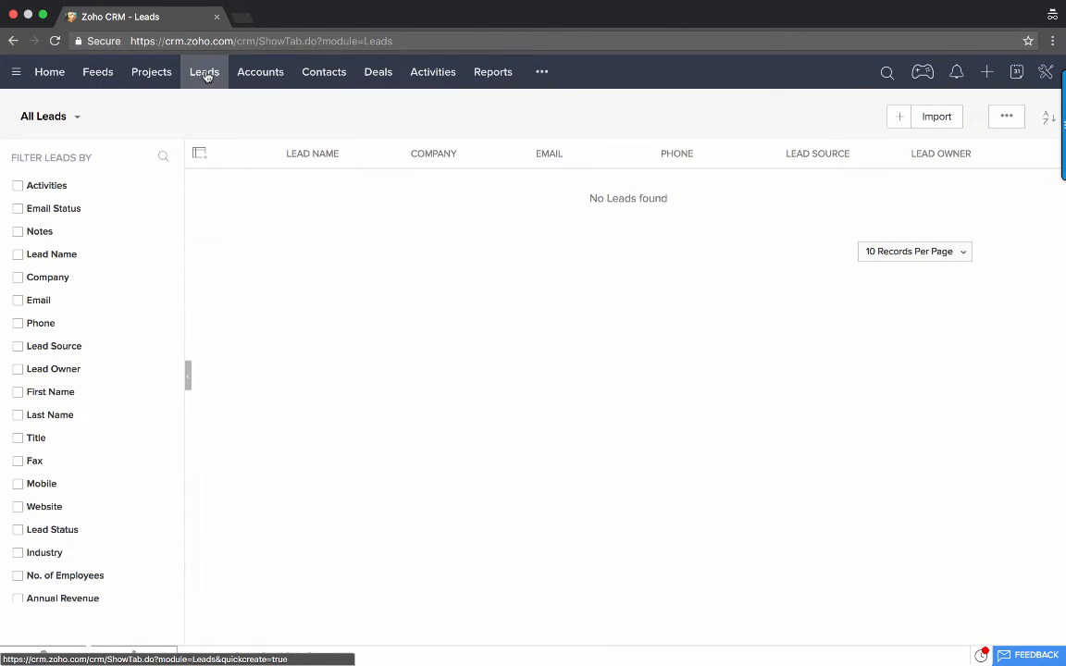
pyautogui.click(899, 115)
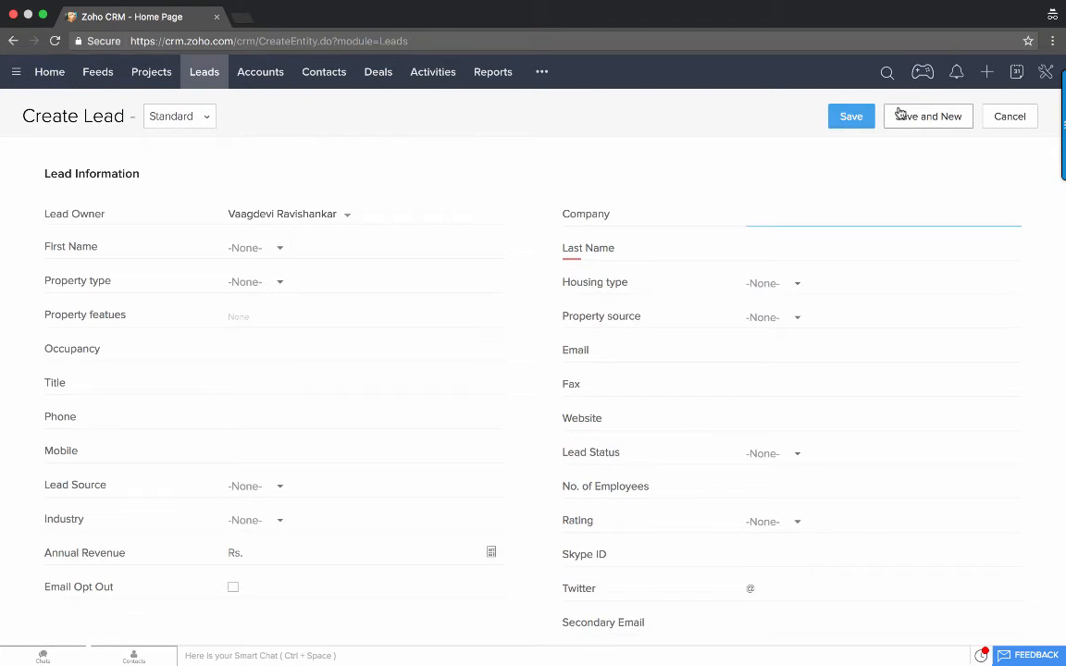
pyautogui.click(191, 123)
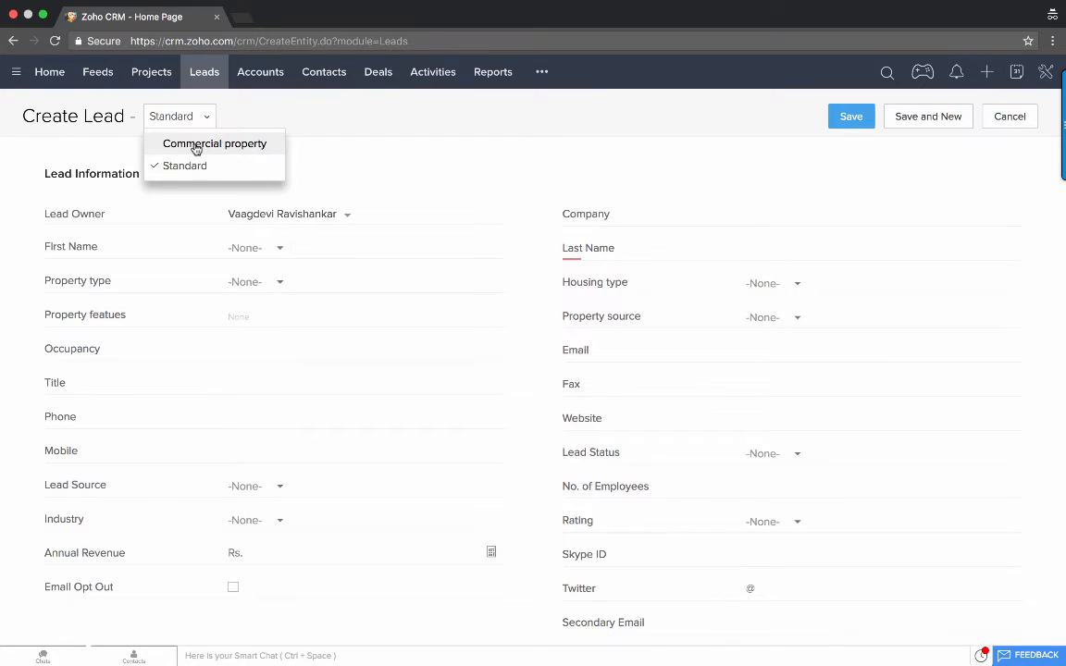
pyautogui.click(196, 145)
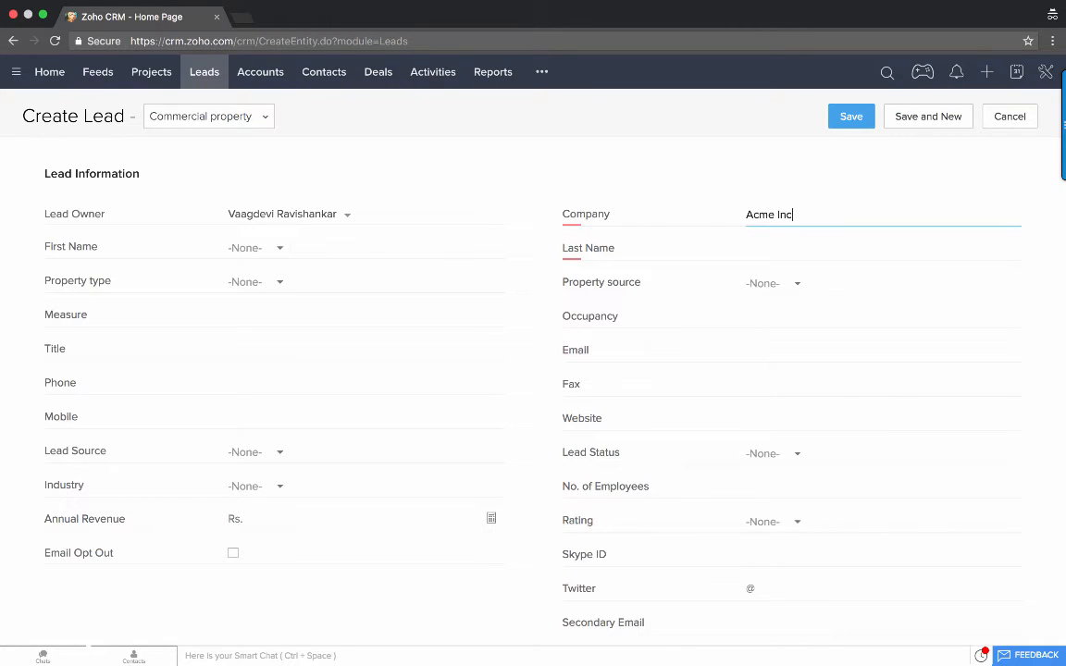
# Step: Set the lead's salutation to Mr. and enter the lead's first and last name
pyautogui.click(441, 255)
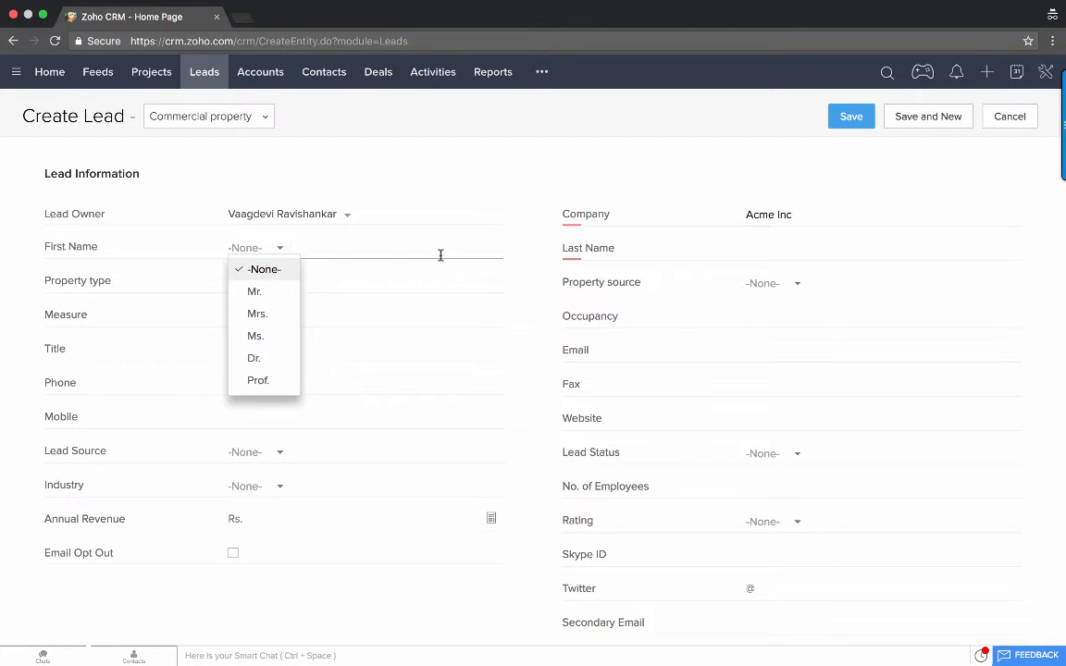
pyautogui.click(276, 293)
pyautogui.write('Jack')
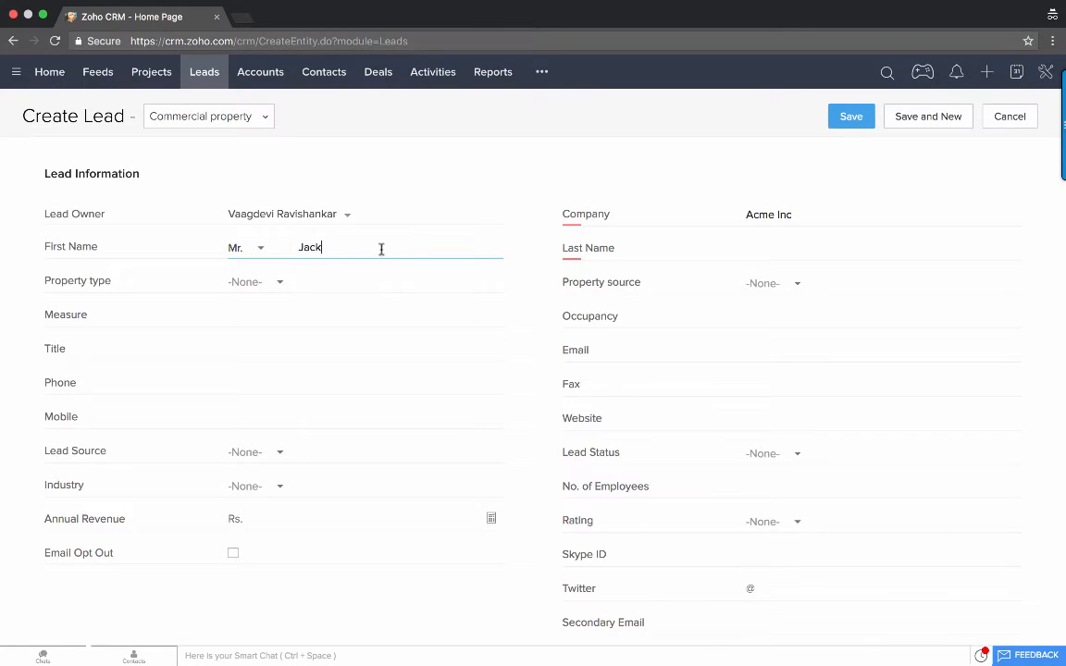
pyautogui.click(764, 246)
pyautogui.write('E')
pyautogui.press('BackSpace')
pyautogui.write('Wa')
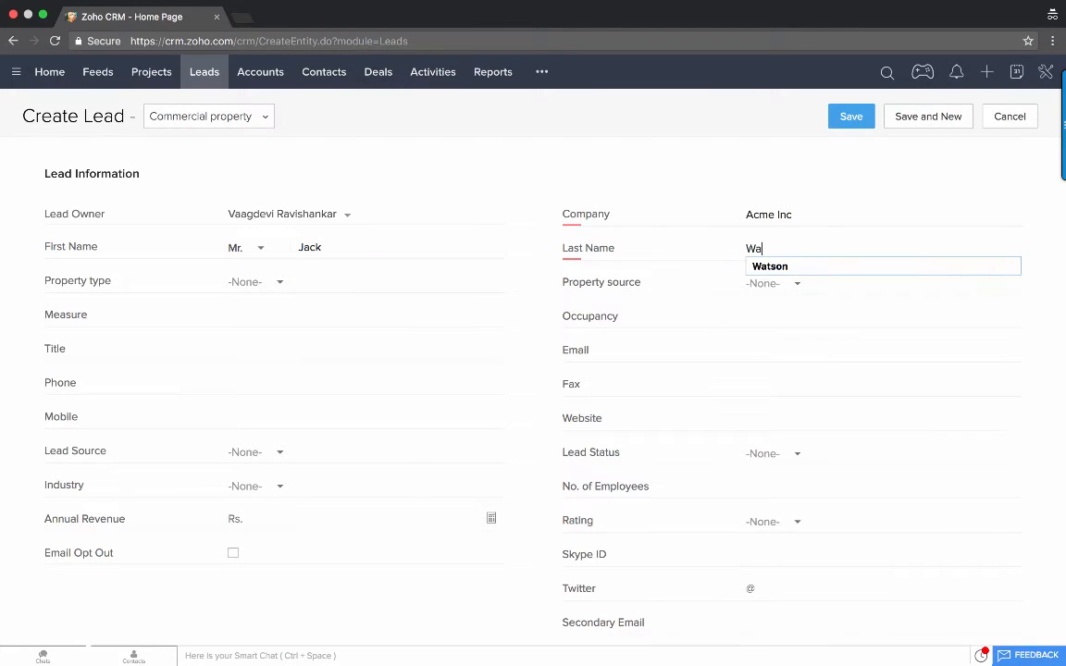
pyautogui.press('Down')
pyautogui.press('Return')
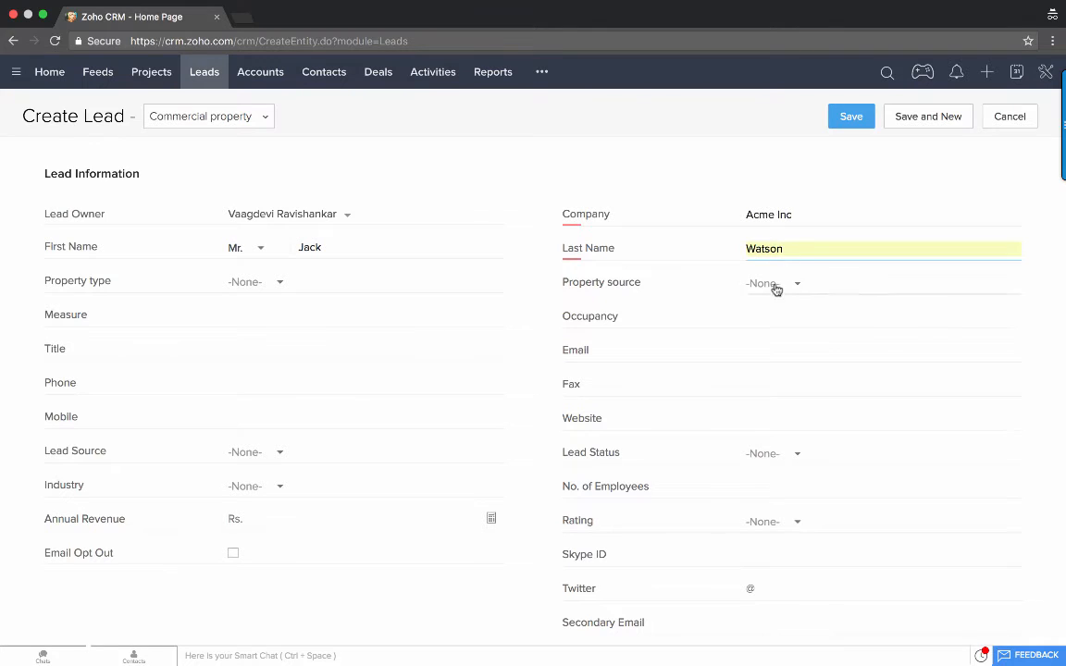
# Step: Set the property source to Craiglist and the property type to Shopping malls, and save the lead
pyautogui.click(774, 285)
pyautogui.click(785, 327)
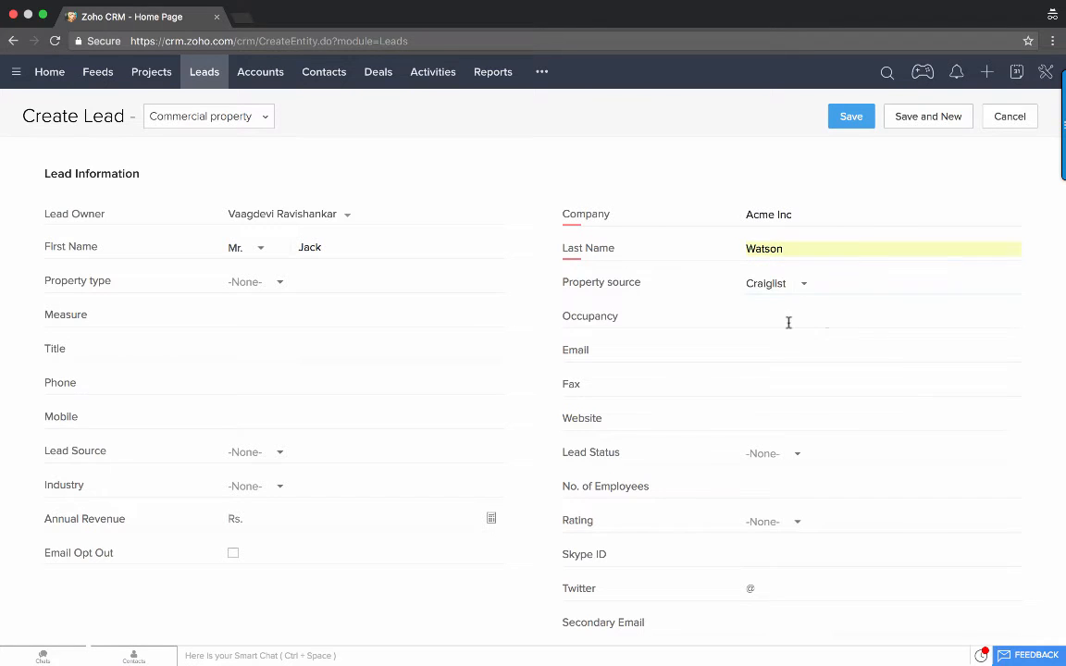
pyautogui.click(260, 285)
pyautogui.click(282, 346)
pyautogui.scroll(-1, 395, 362)
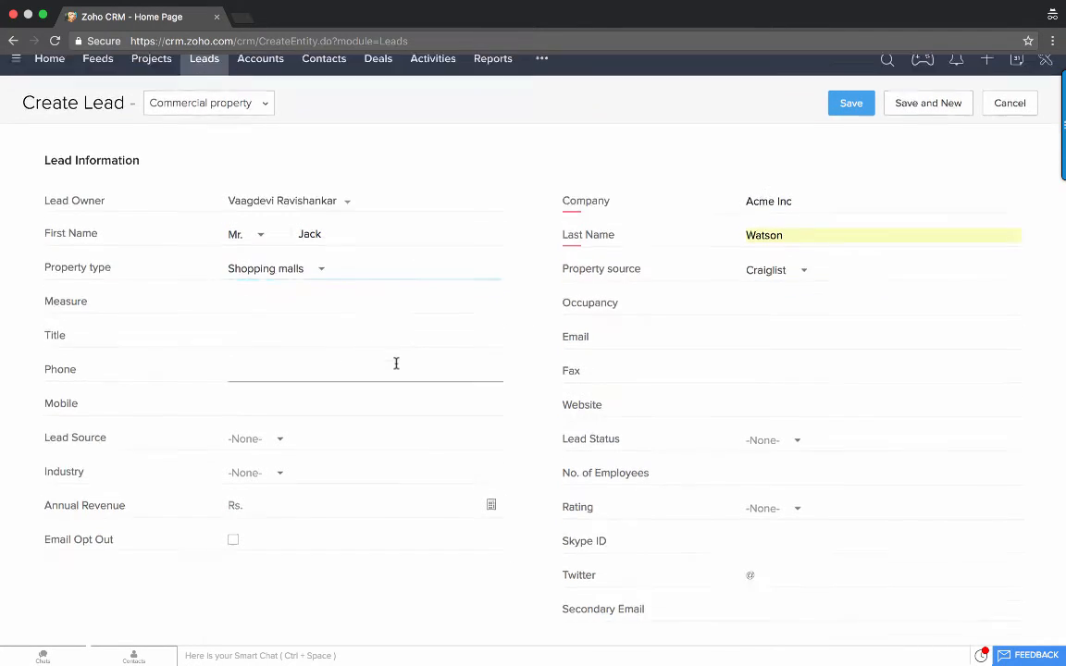
pyautogui.click(850, 106)
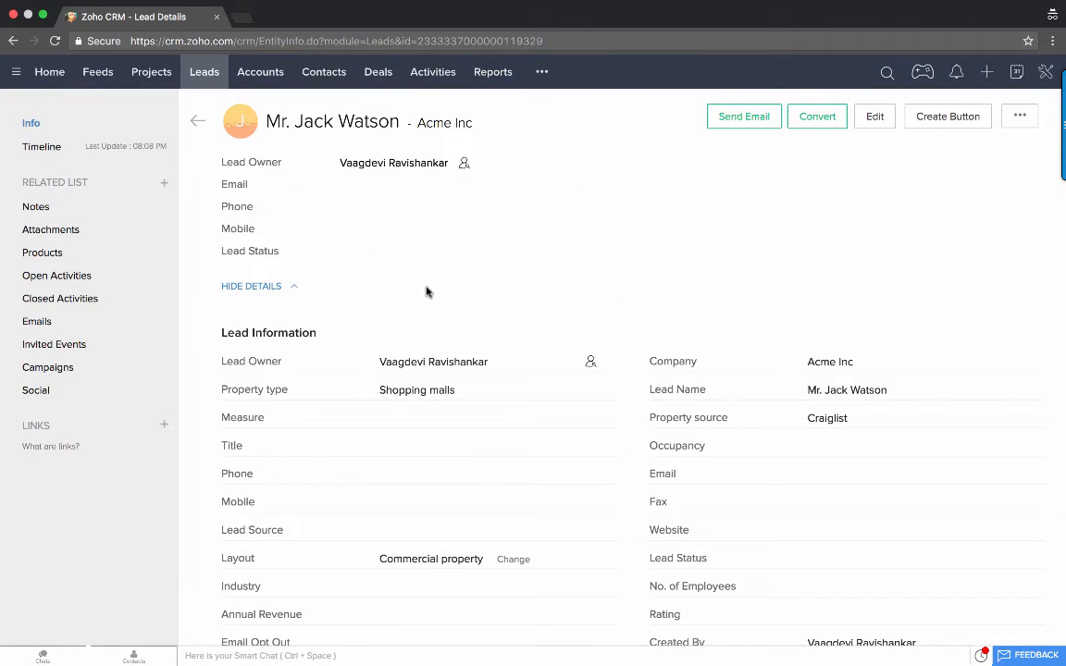
# Step: Examine the saved lead's details and check which layout is assigned to it
pyautogui.scroll(-4, 326, 373)
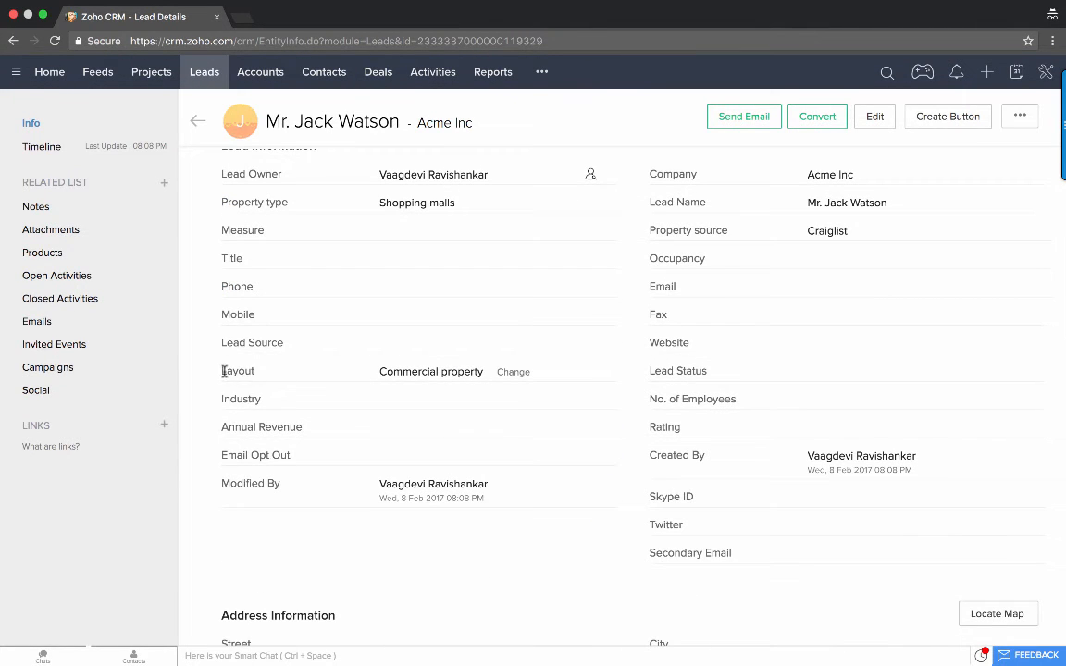
pyautogui.doubleClick(224, 371)
pyautogui.moveTo(403, 371); pyautogui.dragTo(472, 368)
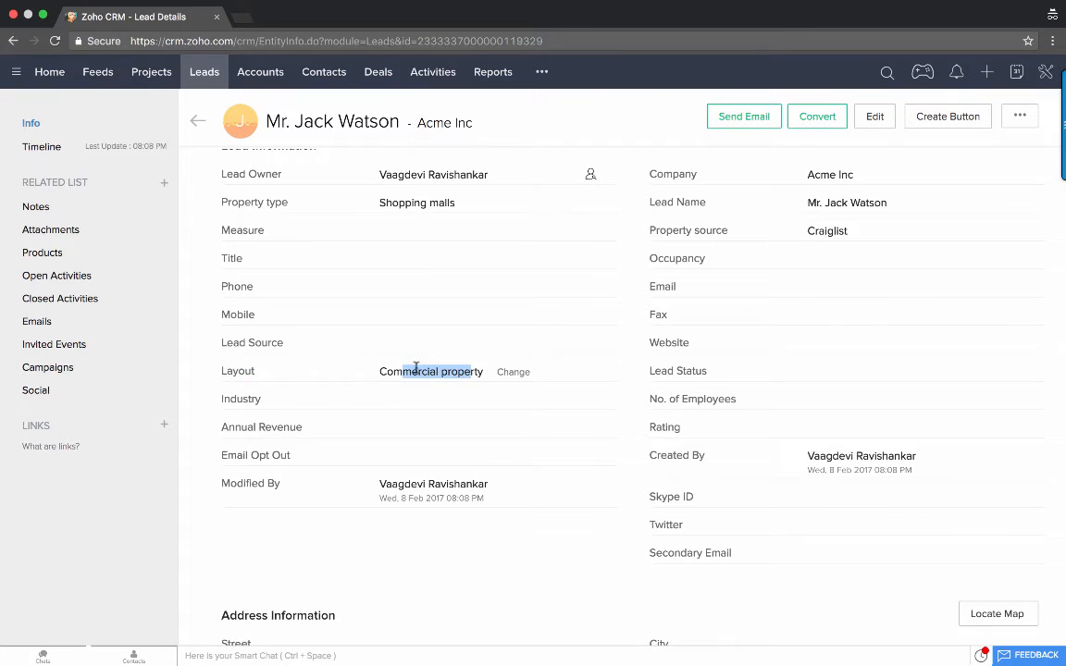
pyautogui.scroll(4, 416, 369)
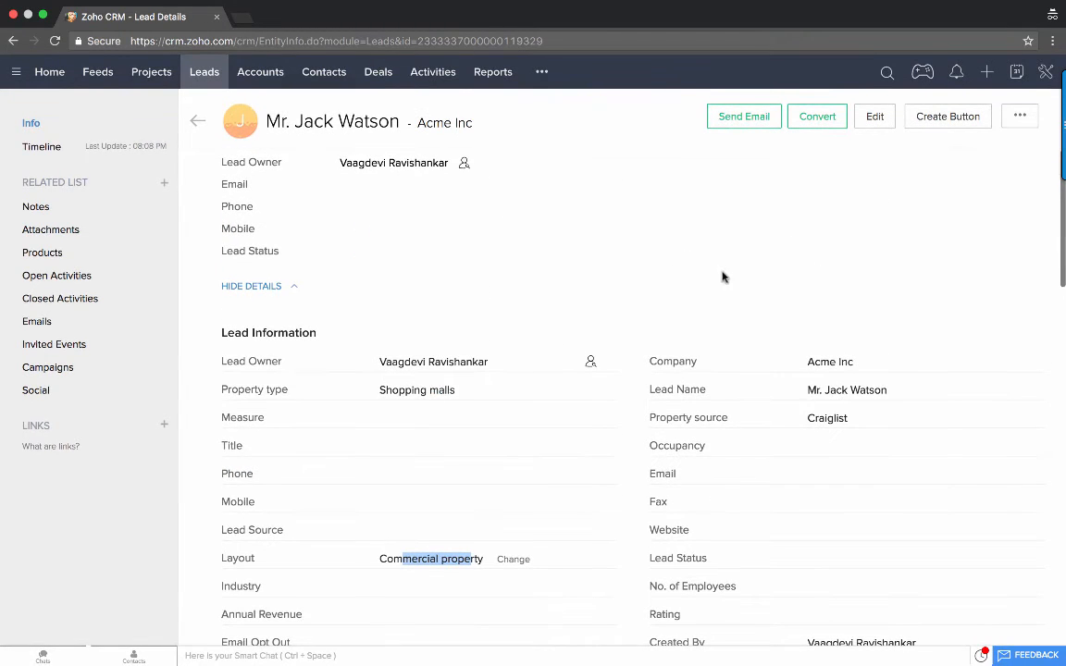
# Step: Open the conversion page for the Acme Inc lead and check which layouts are assigned to the new account and contact
pyautogui.click(819, 117)
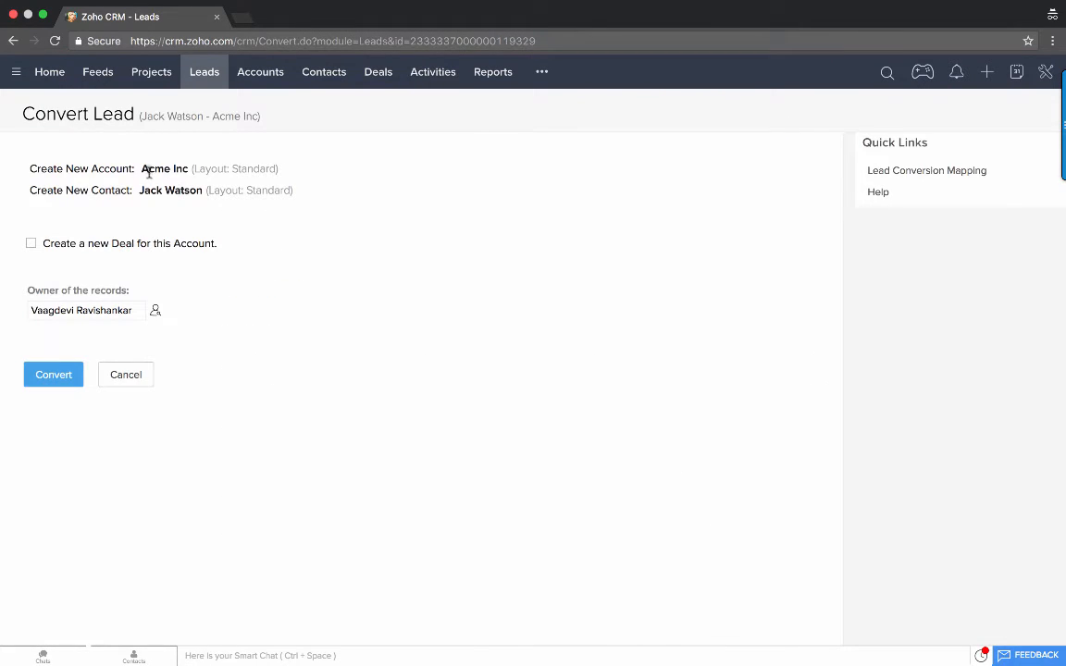
pyautogui.moveTo(91, 169); pyautogui.dragTo(185, 174)
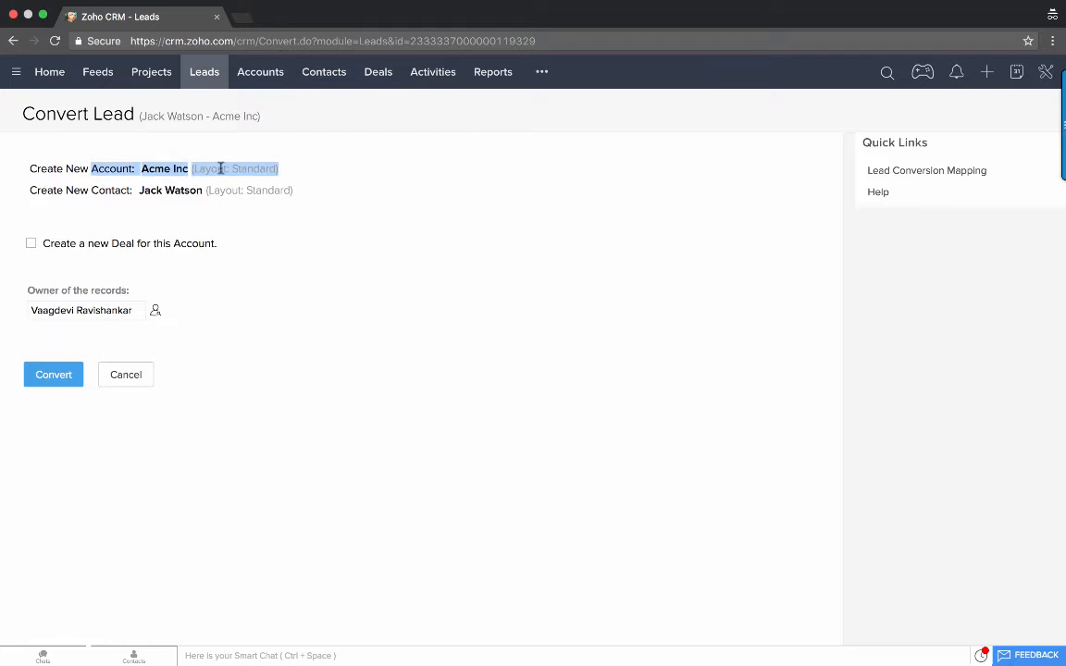
pyautogui.click(199, 170)
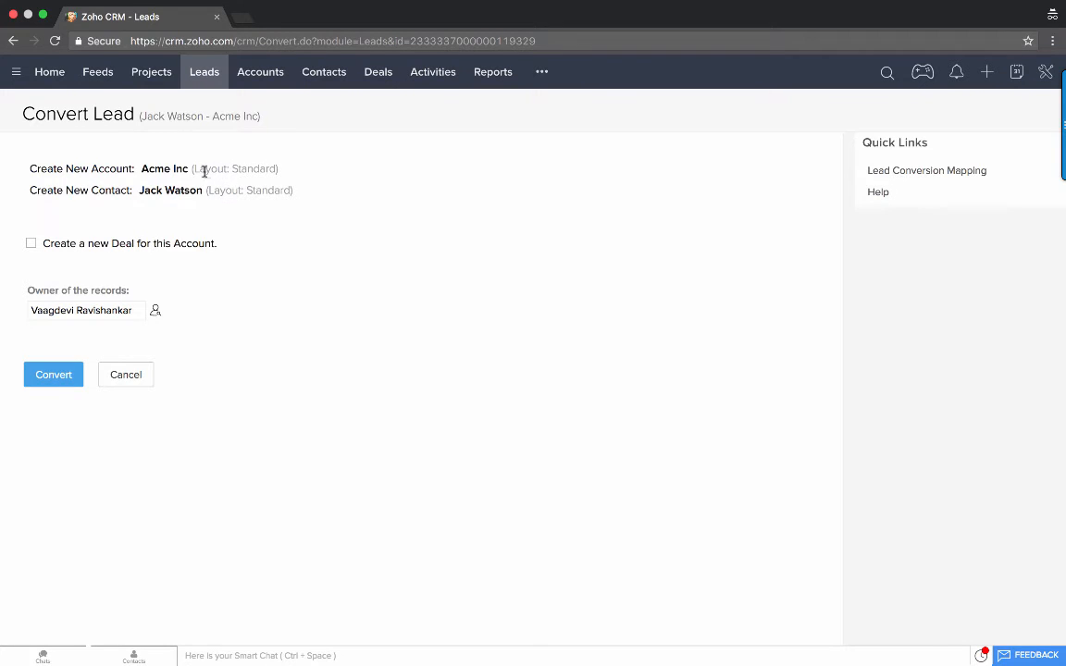
pyautogui.moveTo(200, 169); pyautogui.dragTo(253, 174)
pyautogui.click(268, 183)
# Step: Open the lead conversion mapping of the Leads module in the module customization setup
pyautogui.click(1046, 71)
pyautogui.click(906, 108)
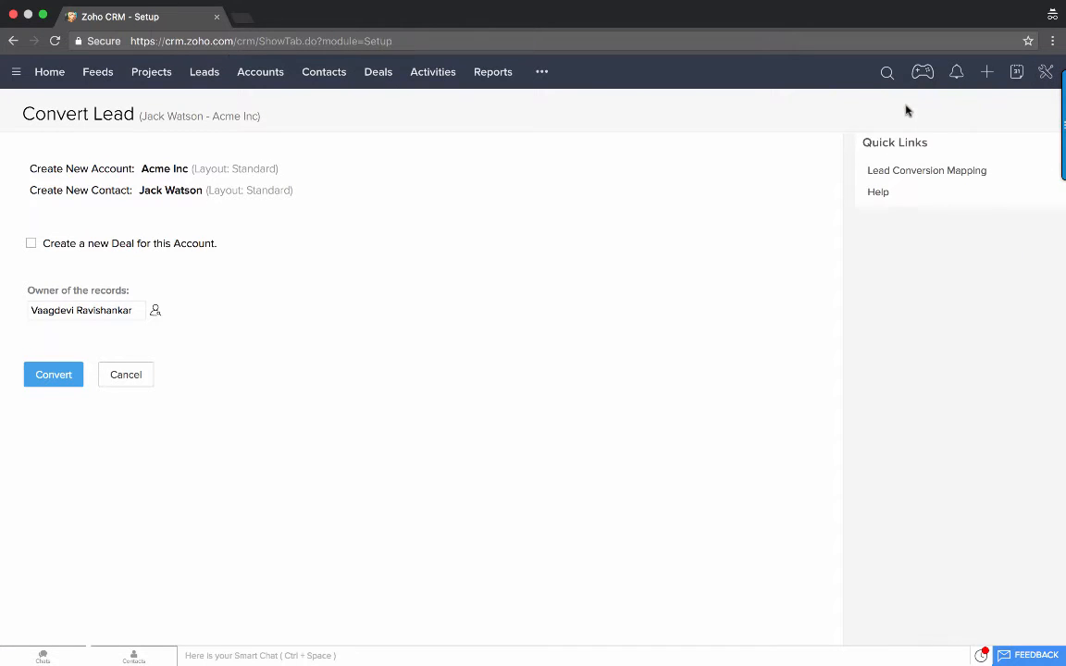
pyautogui.click(685, 239)
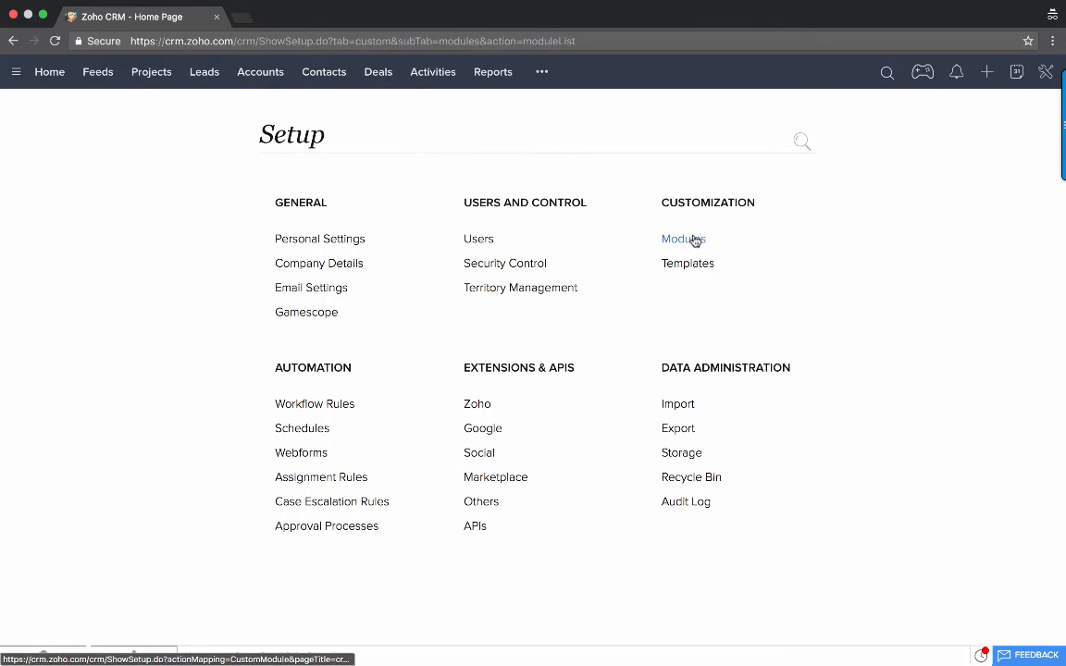
pyautogui.moveTo(238, 307)
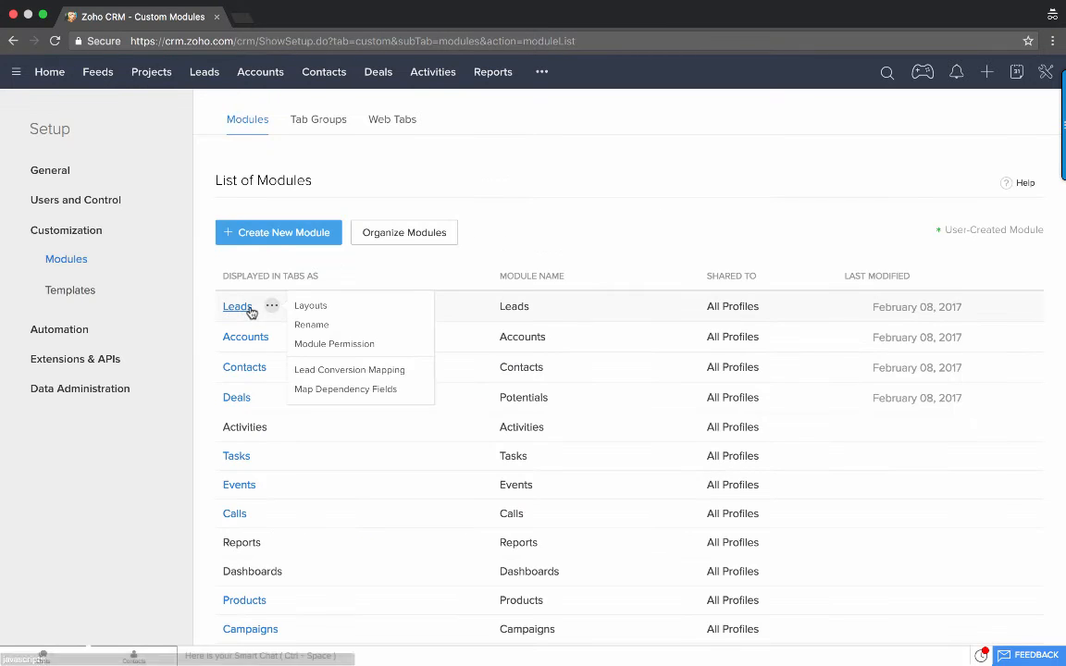
pyautogui.click(336, 369)
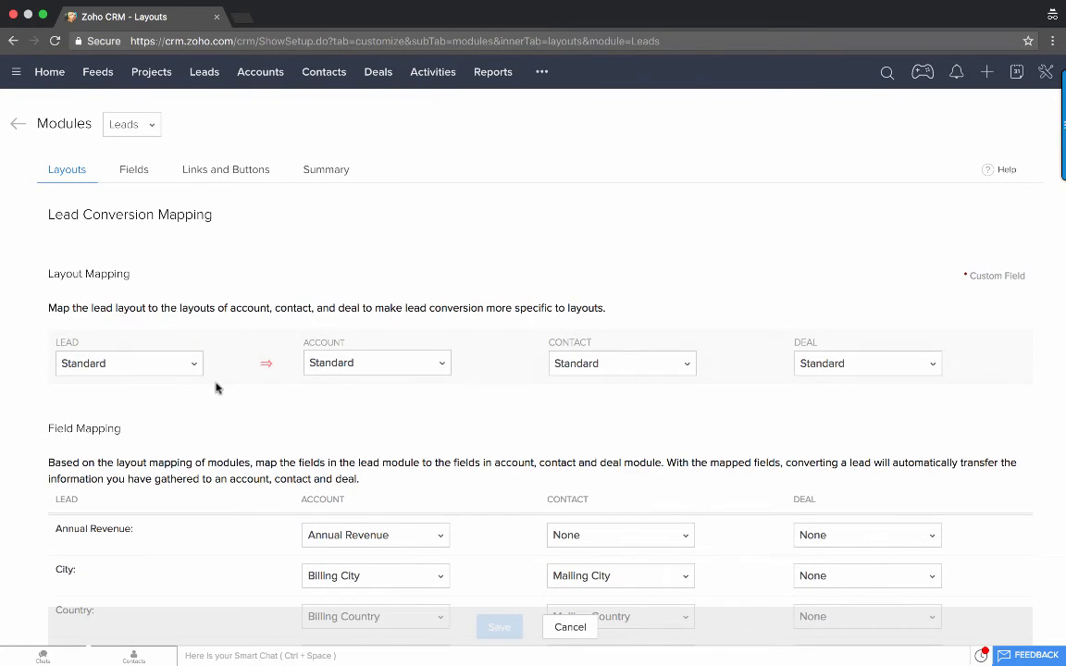
pyautogui.scroll(-2, 215, 387)
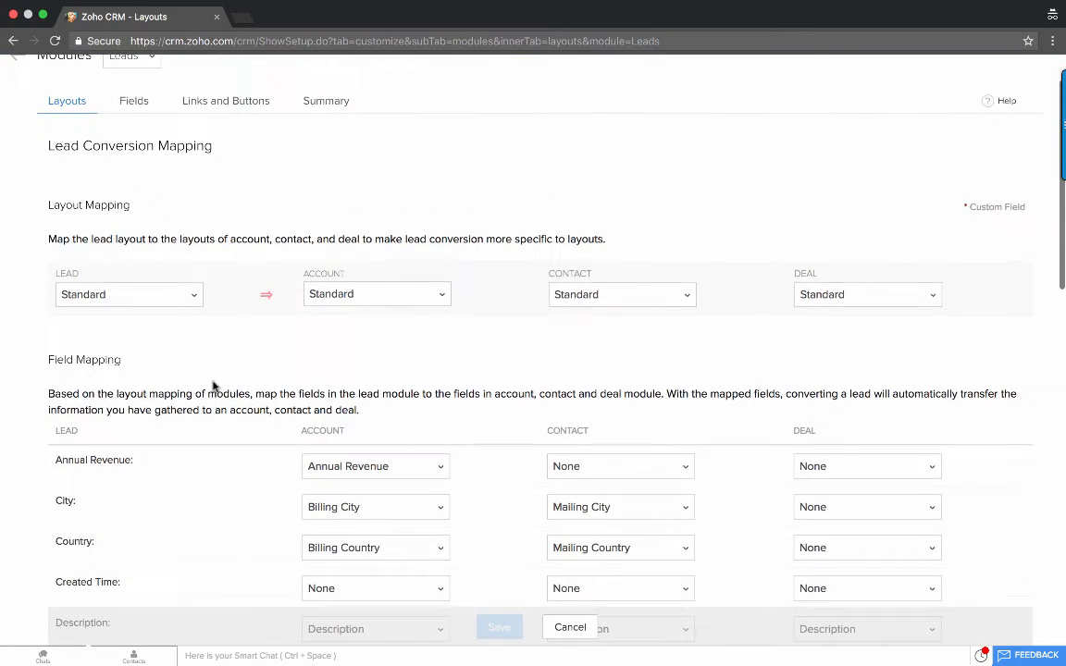
# Step: Map the Commercial property lead layout to the Commercial property accounts layout
pyautogui.click(153, 297)
pyautogui.click(142, 324)
pyautogui.click(374, 296)
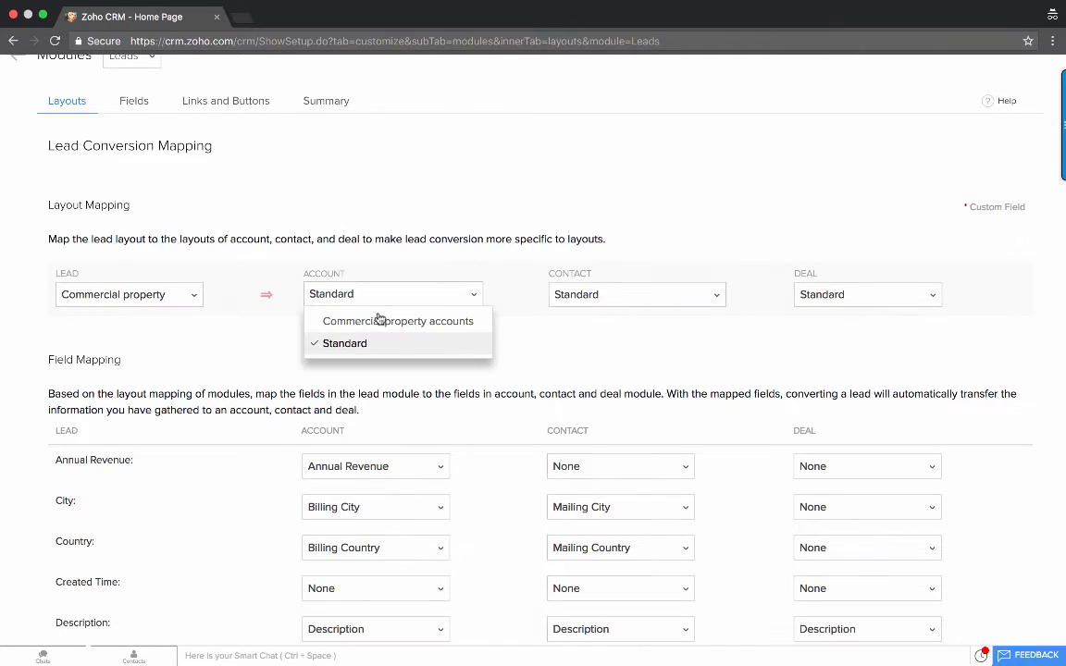
pyautogui.click(379, 322)
pyautogui.click(372, 302)
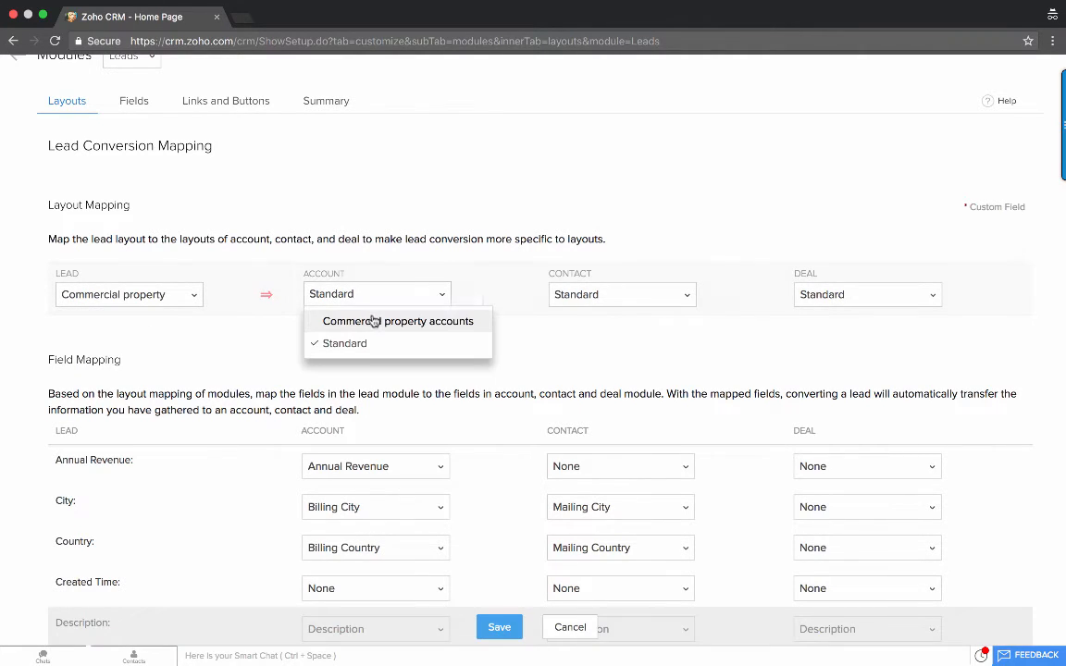
pyautogui.click(452, 318)
pyautogui.click(571, 296)
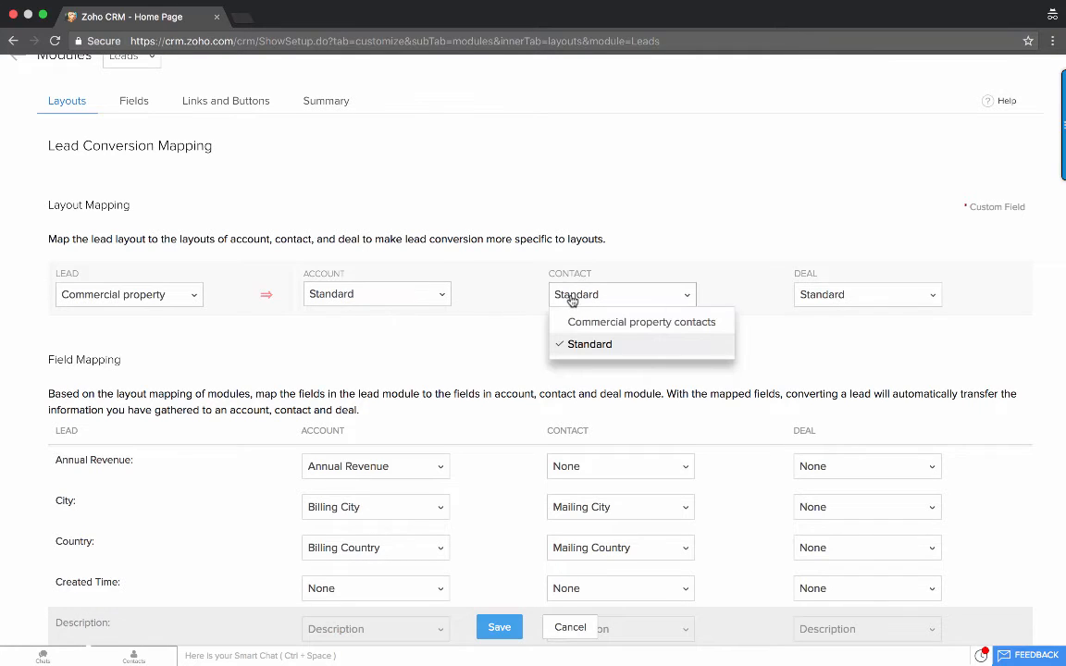
pyautogui.click(584, 326)
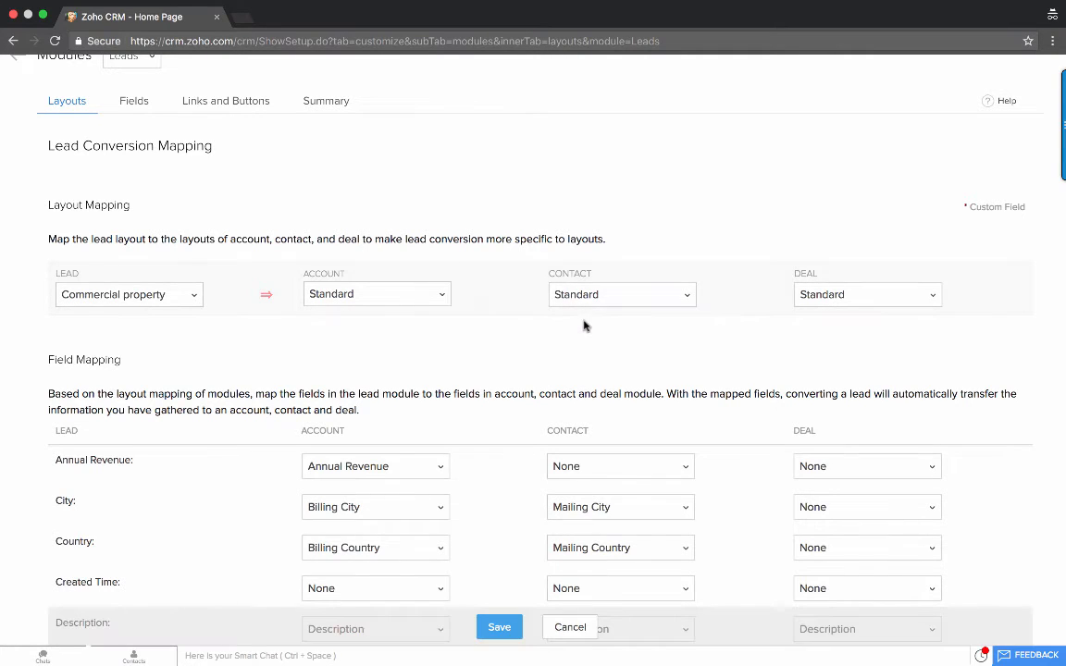
pyautogui.click(388, 292)
pyautogui.click(389, 290)
pyautogui.click(388, 287)
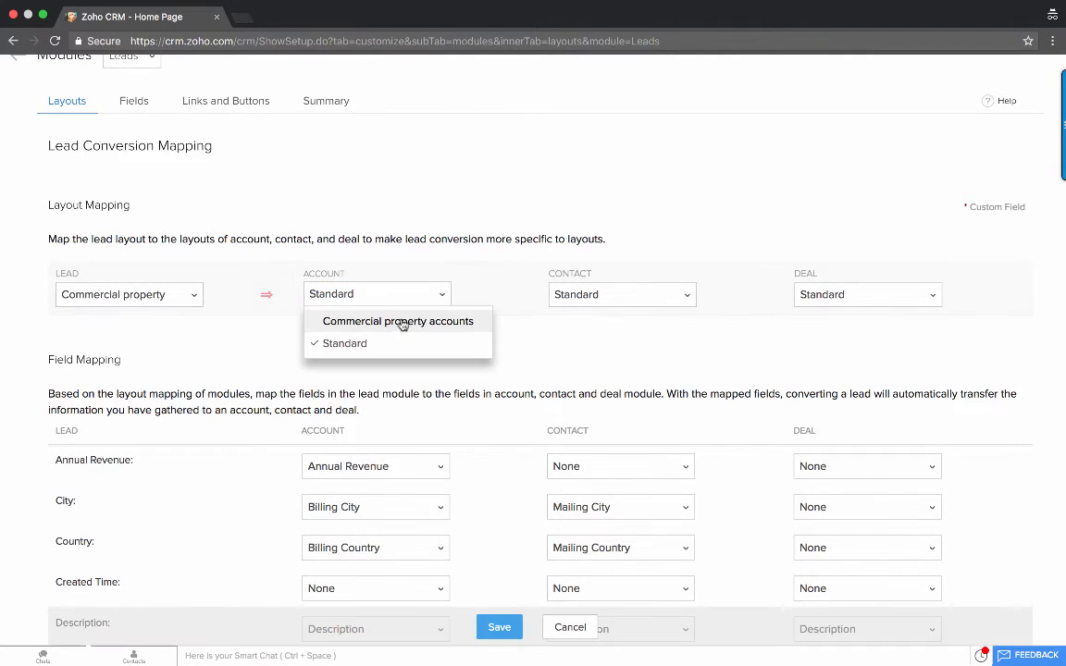
pyautogui.click(404, 319)
# Step: Map the lead layout to the Commercial property contacts layout for contacts and the Commercial property layout for deals
pyautogui.click(584, 297)
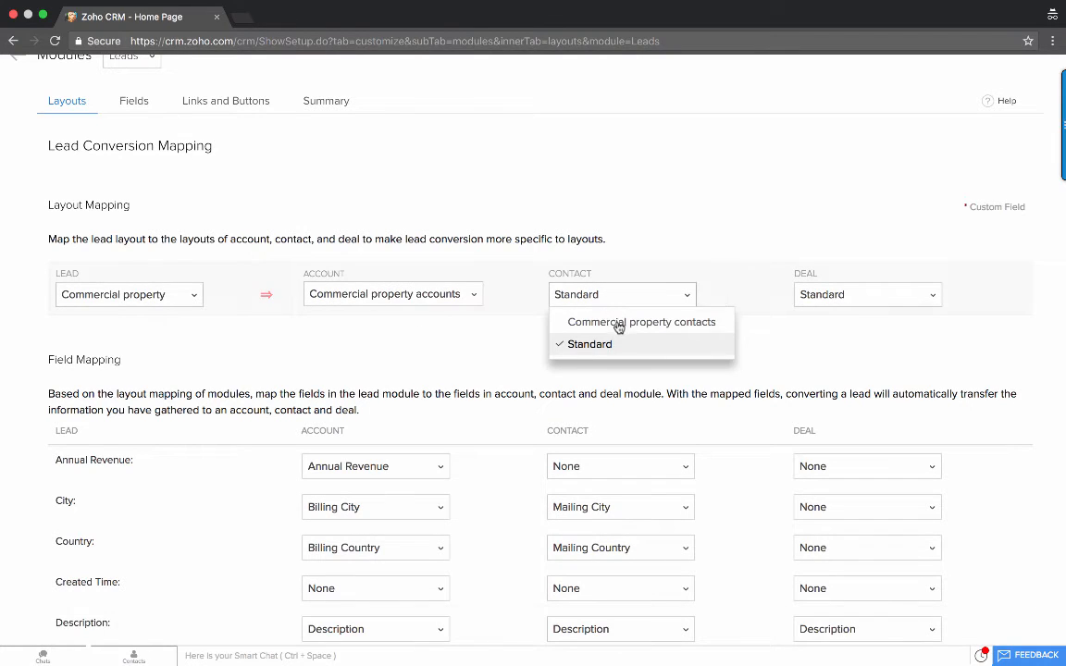
pyautogui.click(619, 328)
pyautogui.click(647, 298)
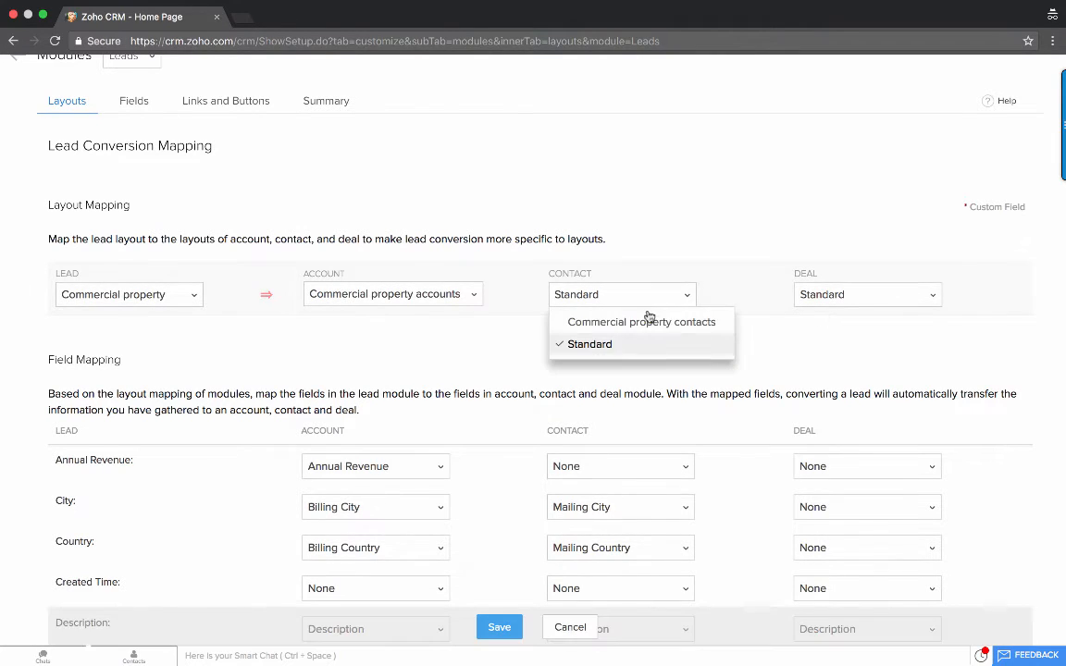
pyautogui.click(702, 321)
pyautogui.click(842, 297)
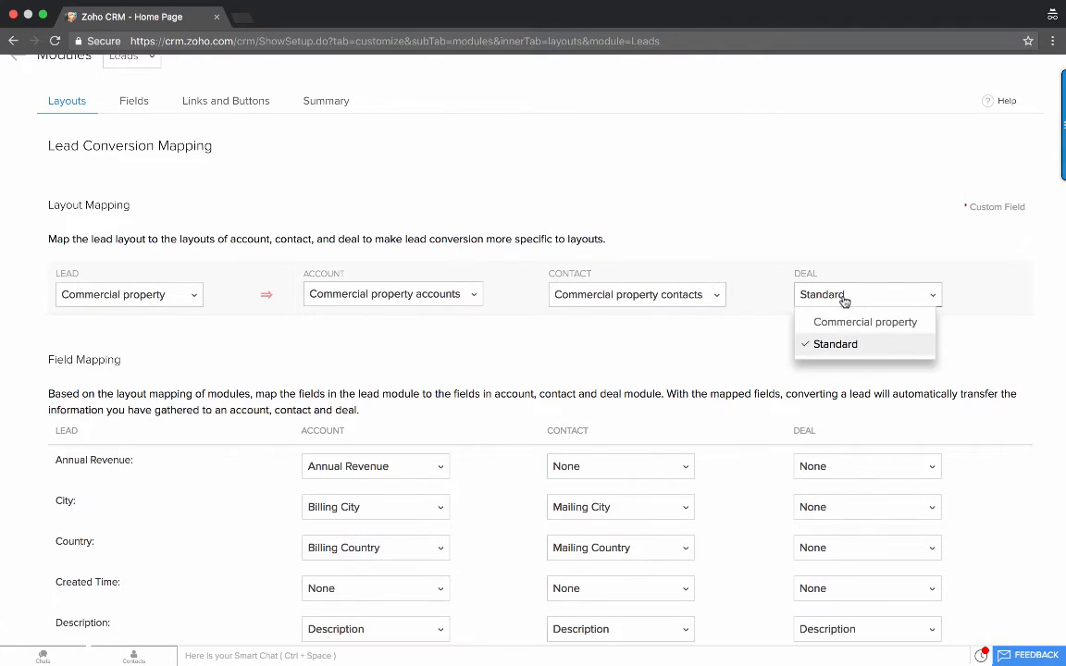
pyautogui.click(859, 324)
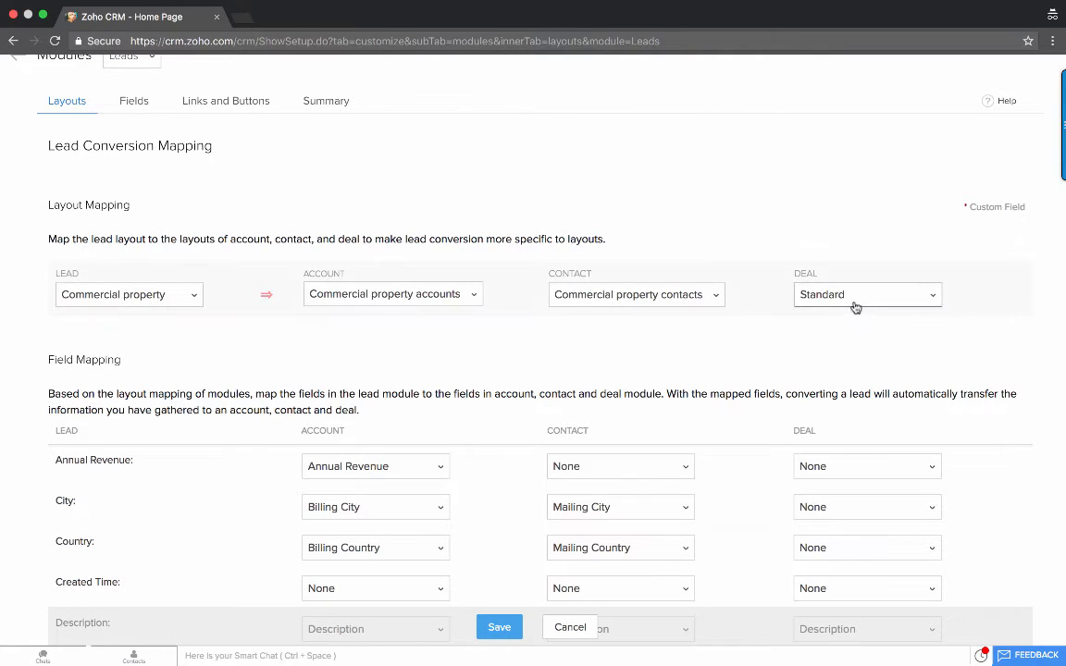
pyautogui.click(796, 296)
pyautogui.click(855, 324)
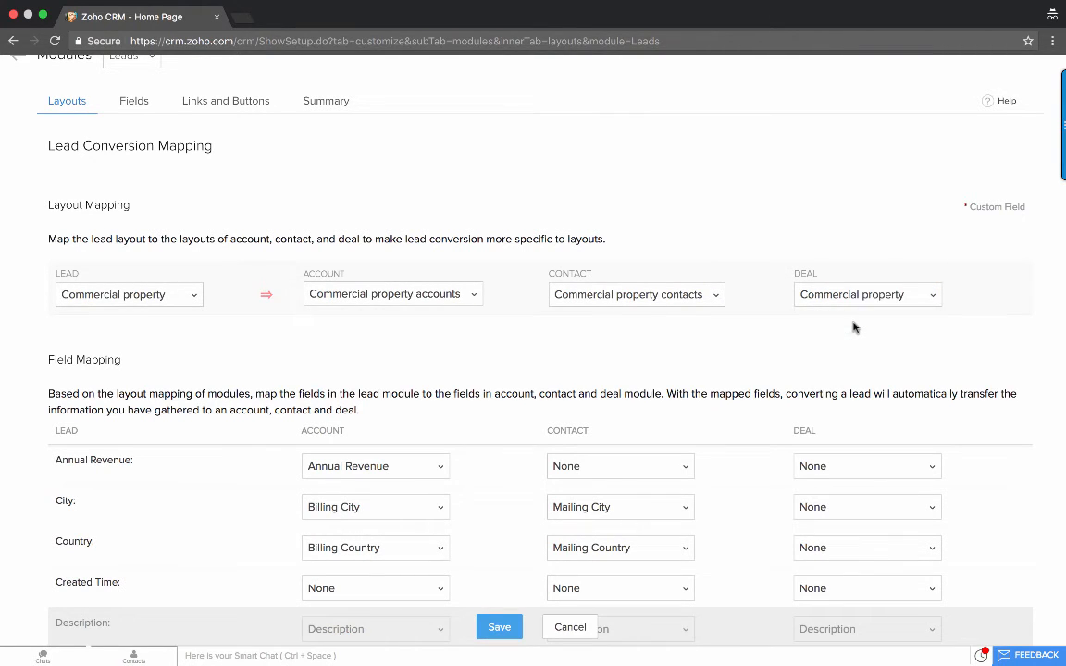
# Step: Review the field mapping down to the property source and property type fields, and save the lead conversion mapping
pyautogui.scroll(-5, 271, 381)
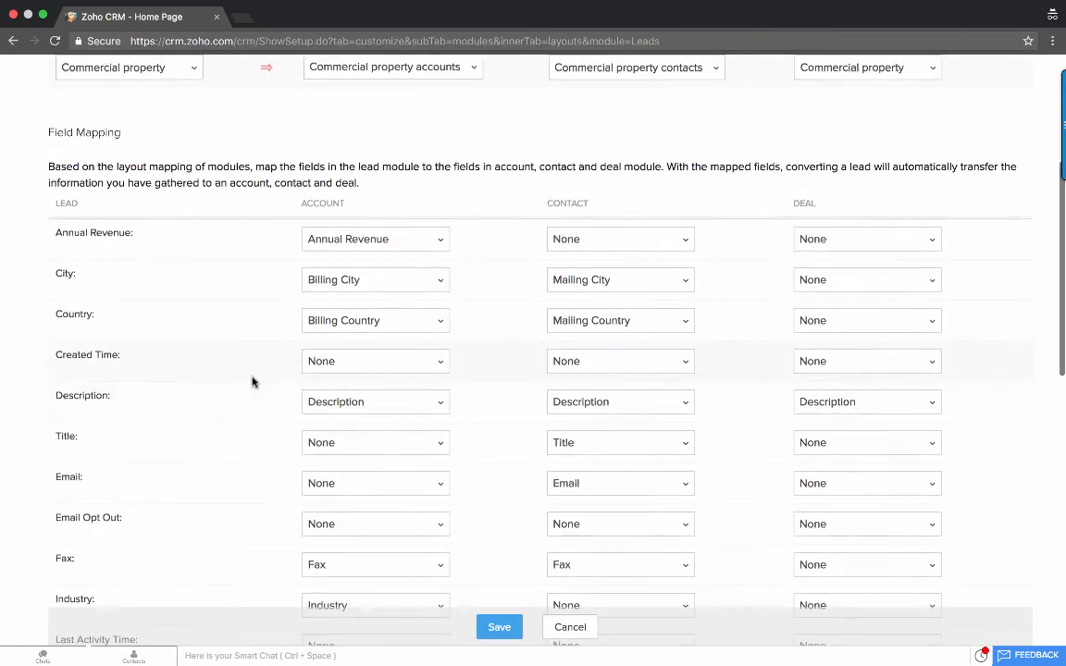
pyautogui.scroll(2, 247, 379)
pyautogui.scroll(-7, 316, 392)
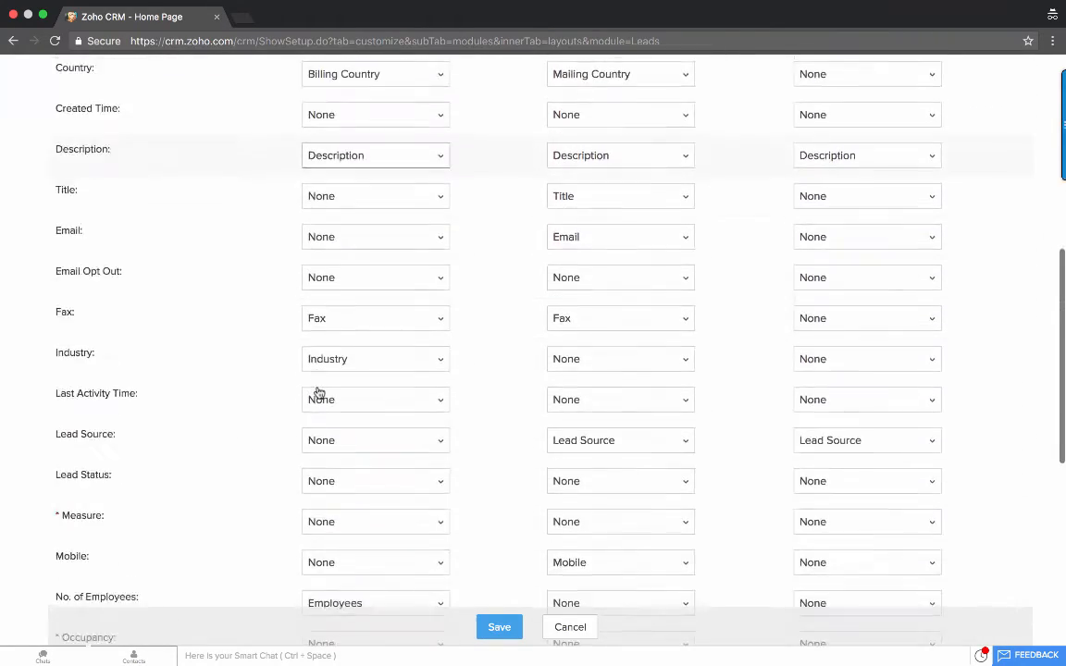
pyautogui.scroll(-4, 316, 392)
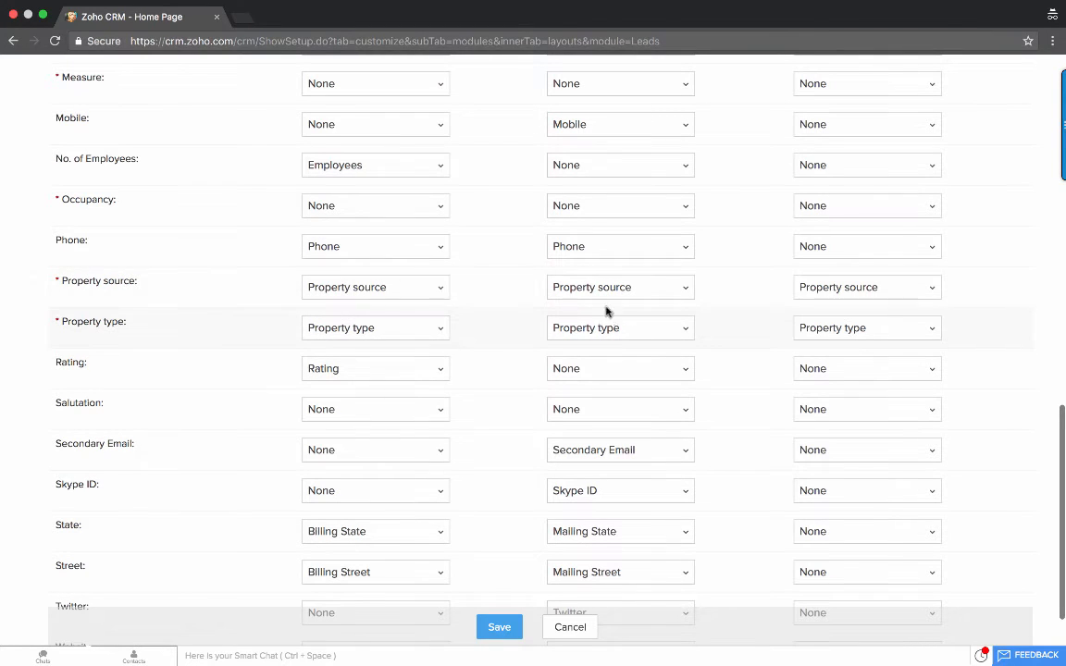
pyautogui.scroll(-2, 205, 359)
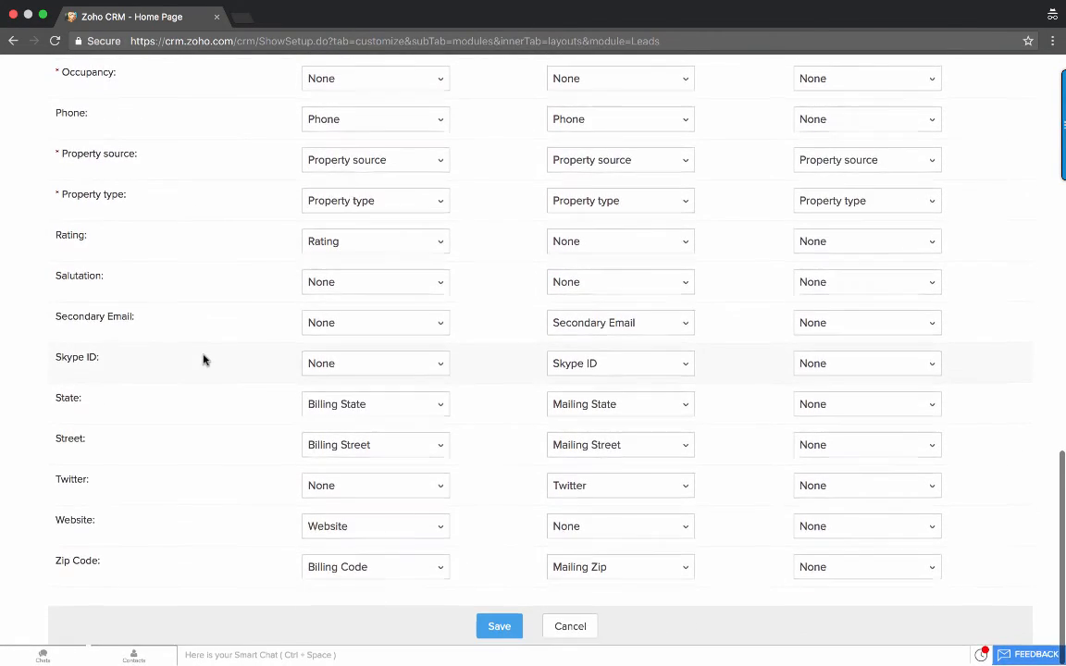
pyautogui.click(499, 629)
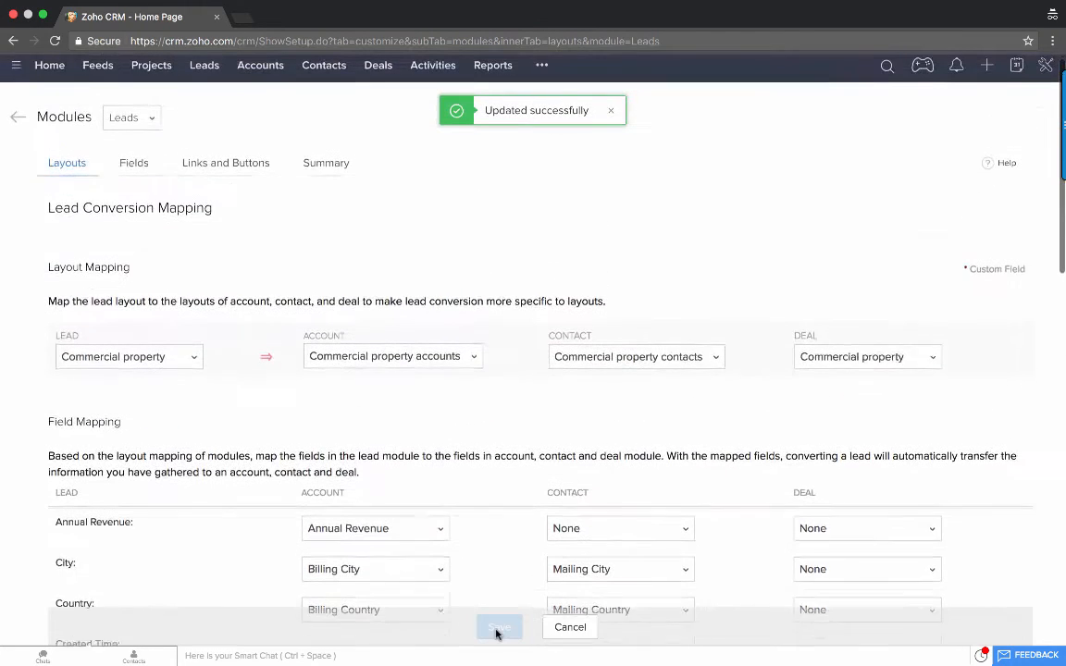
# Step: Reopen the Acme Inc lead, check the layouts on its conversion page, and convert it without creating a new deal
pyautogui.click(203, 76)
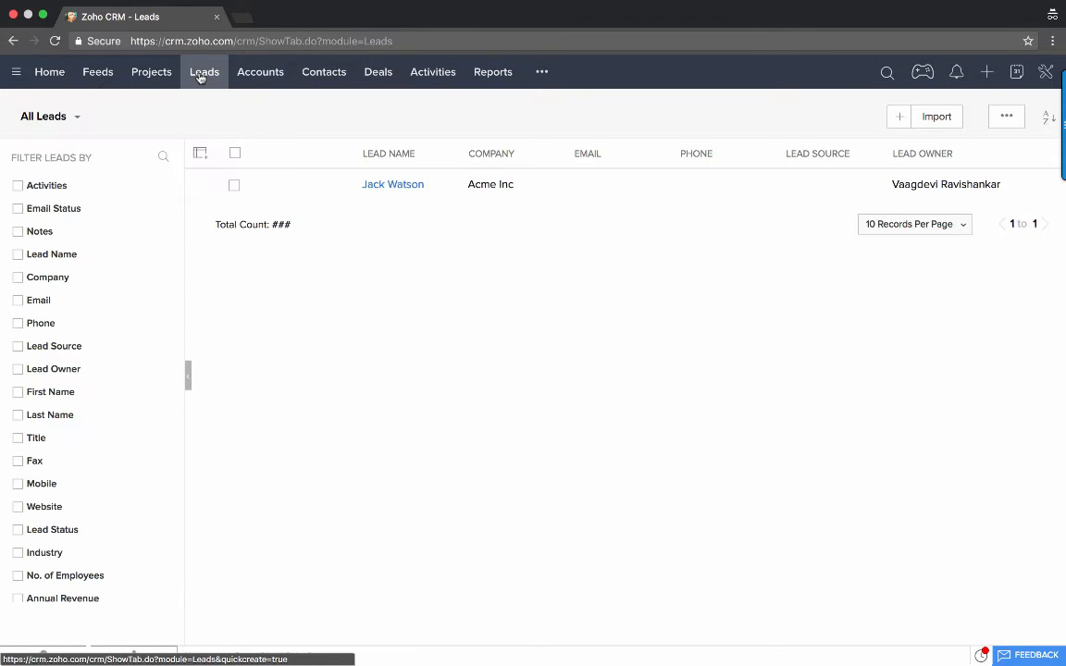
pyautogui.click(396, 185)
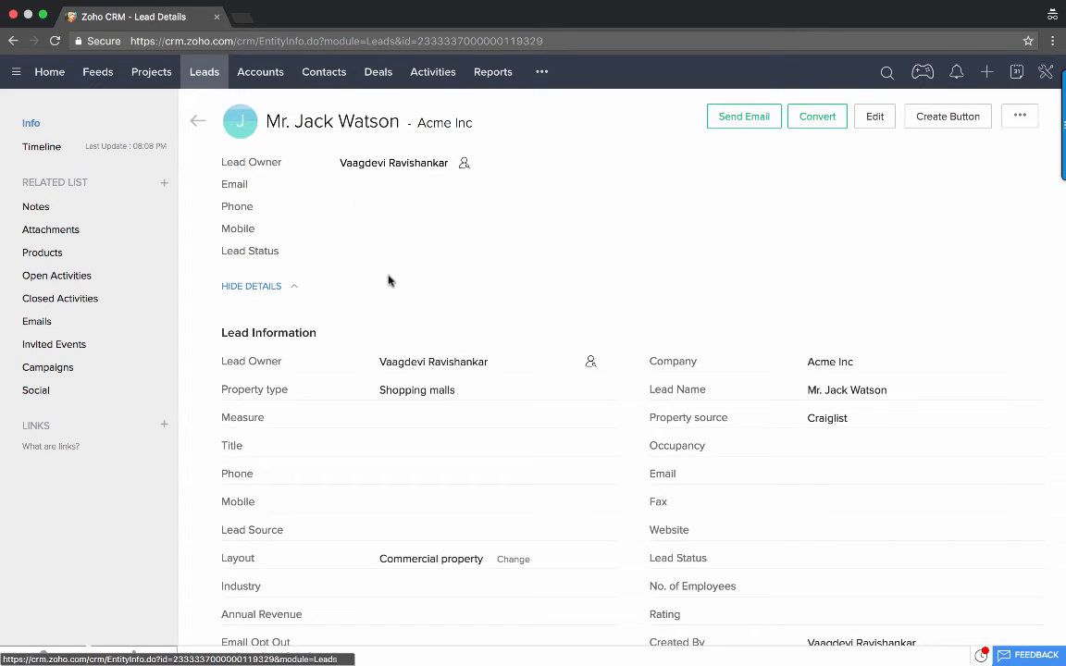
pyautogui.click(812, 125)
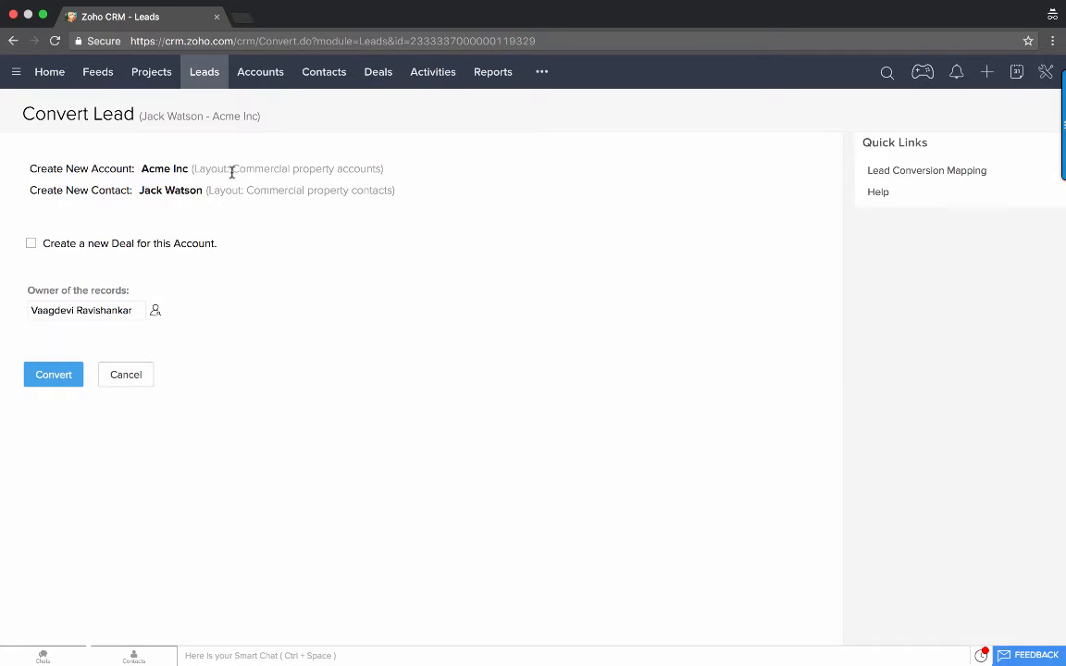
pyautogui.moveTo(233, 172); pyautogui.dragTo(409, 174)
pyautogui.click(279, 165)
pyautogui.click(58, 382)
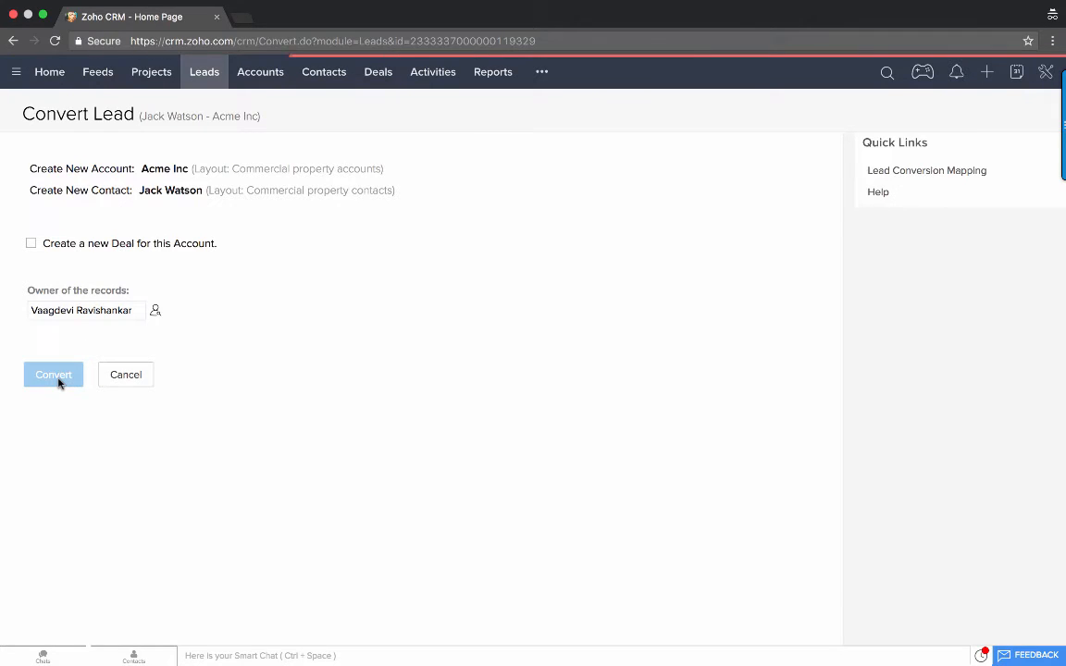
# Step: Open the Acme Inc account and examine its property fields and assigned layout
pyautogui.click(263, 77)
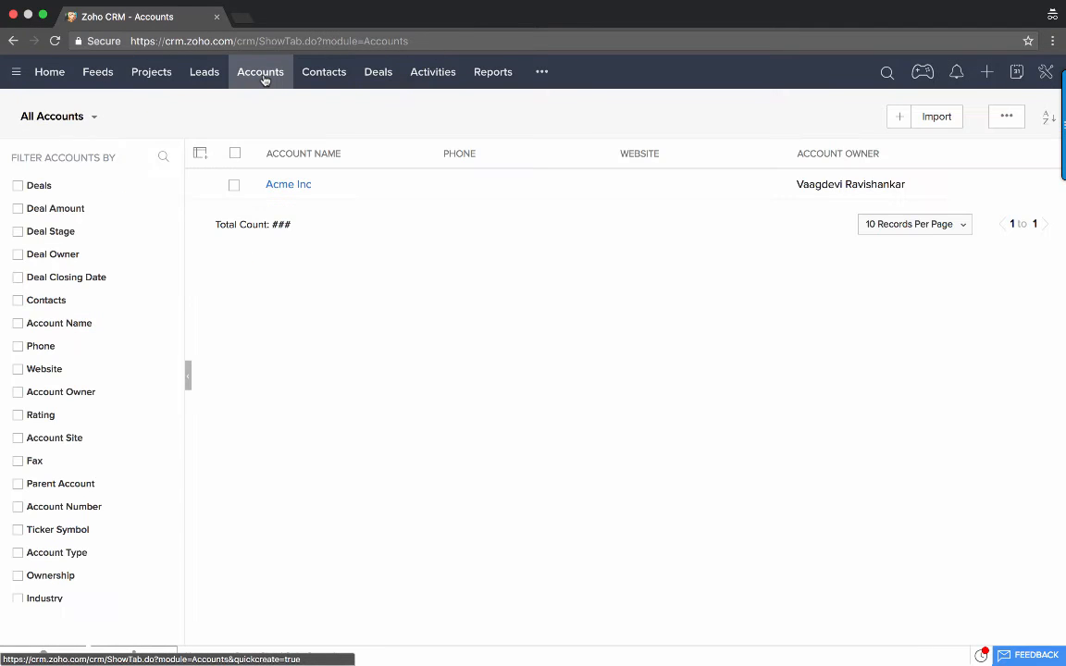
pyautogui.click(279, 186)
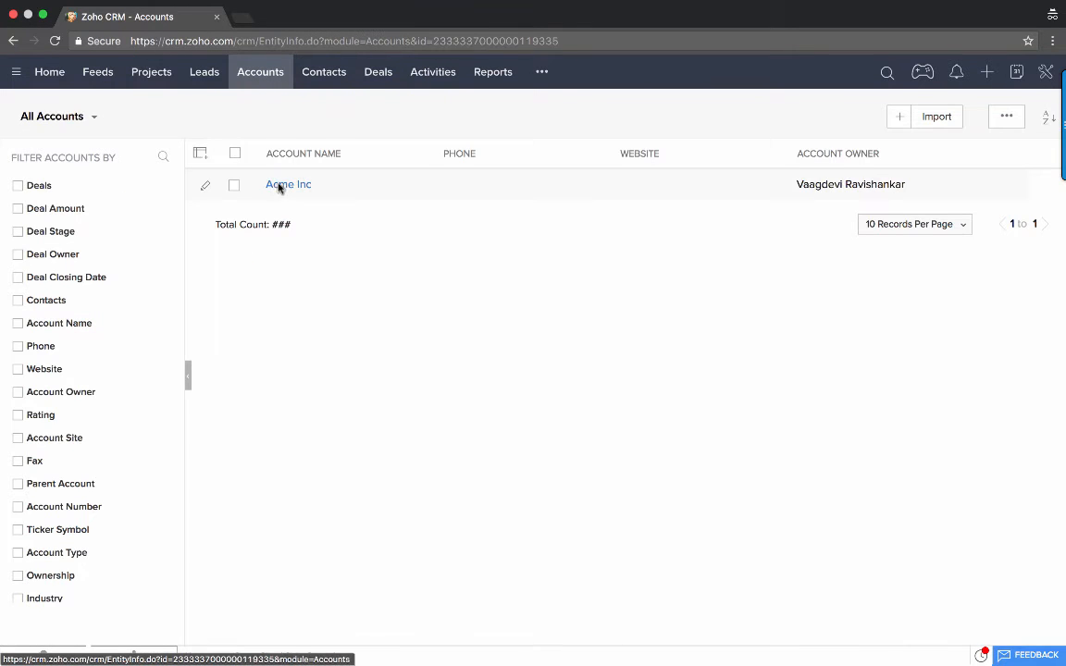
pyautogui.scroll(-4, 315, 326)
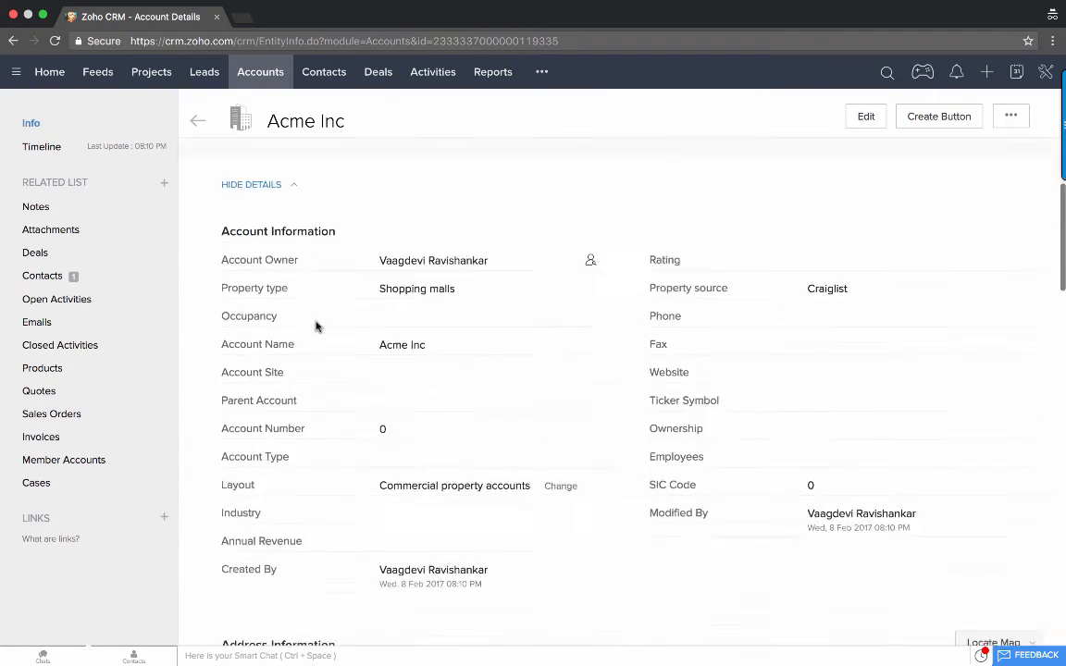
pyautogui.scroll(-3, 316, 326)
pyautogui.scroll(2, 406, 313)
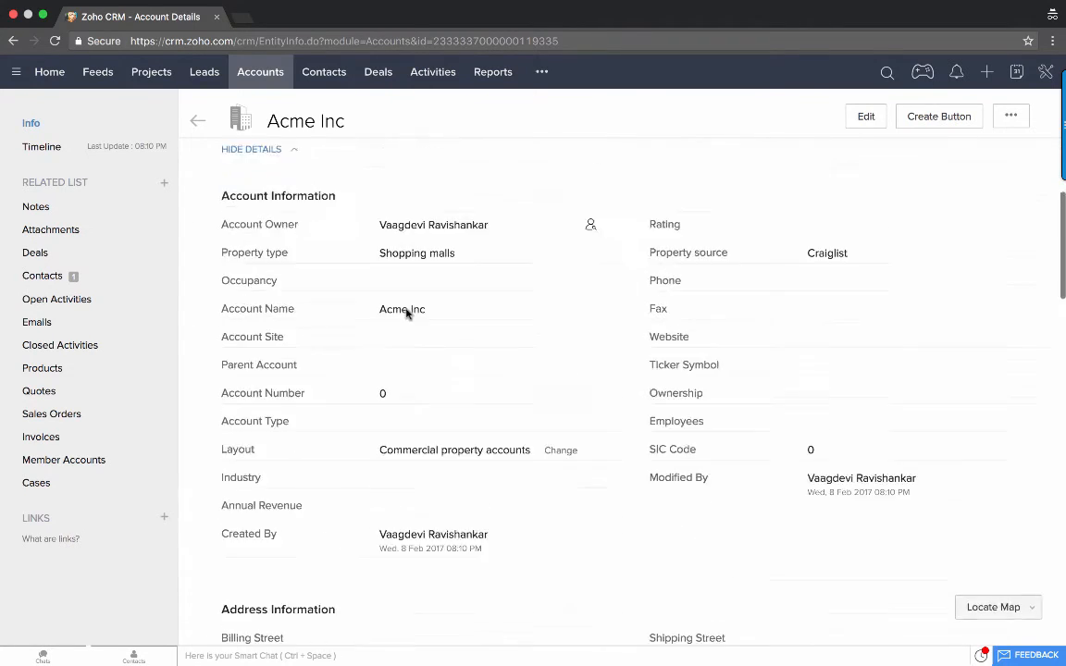
pyautogui.scroll(2, 406, 312)
# Step: Open the contact created for Acme Inc and examine its property fields and assigned layout
pyautogui.click(324, 74)
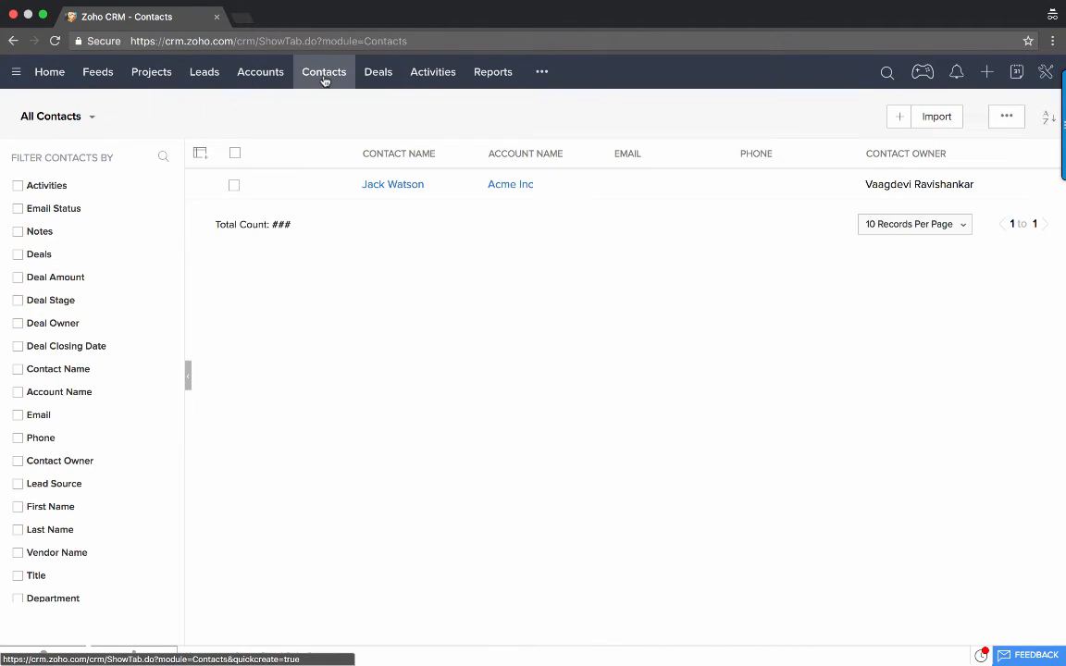
pyautogui.click(404, 187)
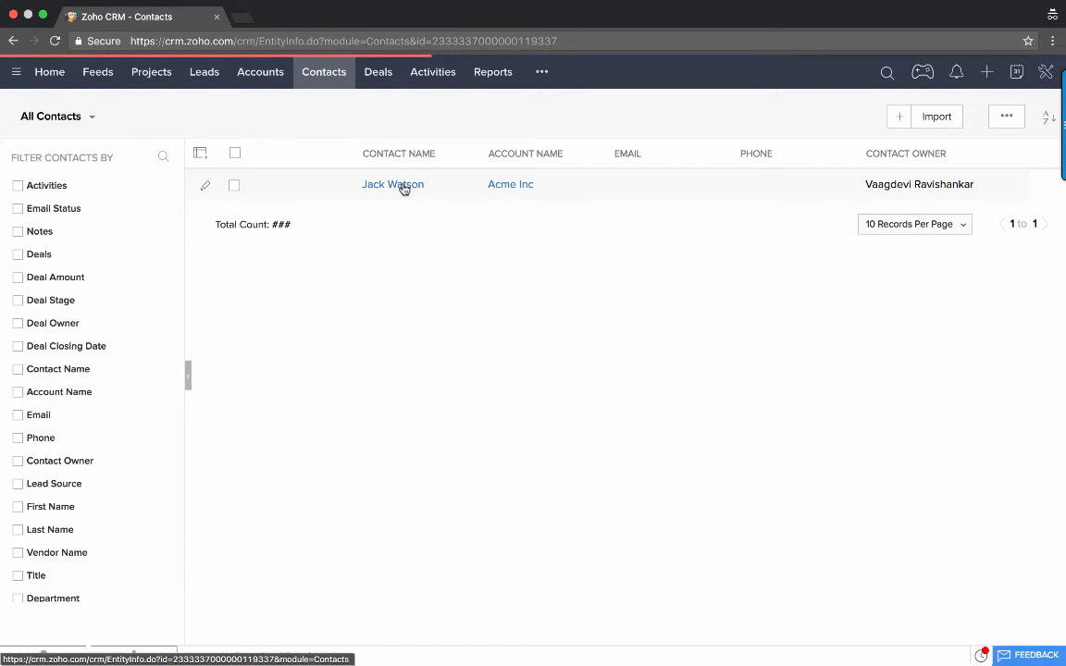
pyautogui.scroll(-2, 417, 357)
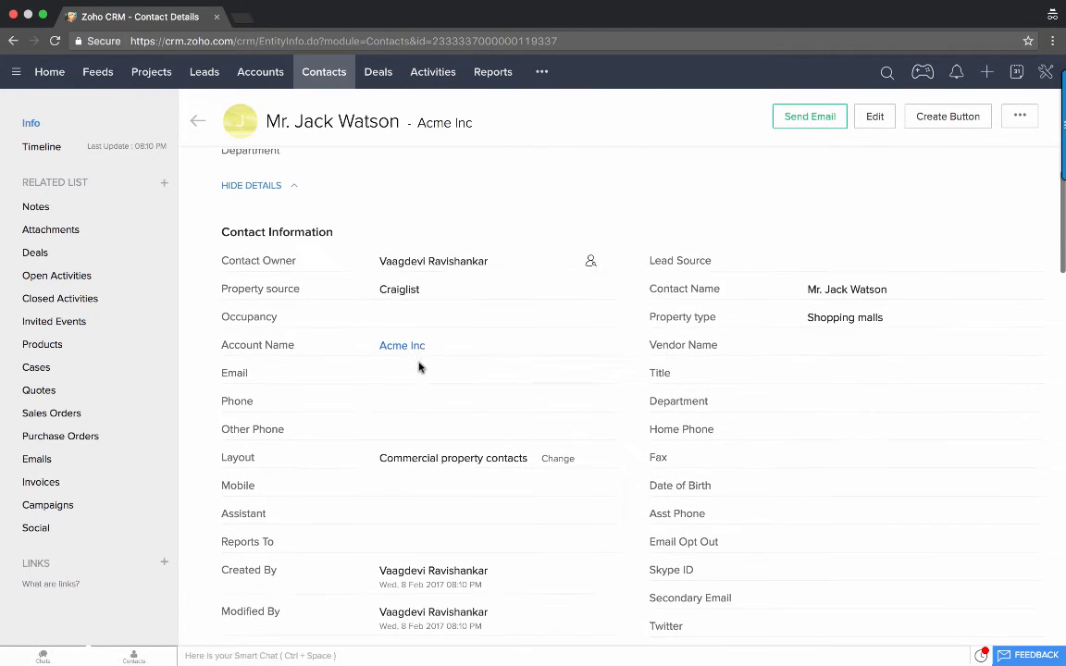
pyautogui.moveTo(505, 458); pyautogui.dragTo(529, 458)
pyautogui.click(489, 458)
pyautogui.scroll(2, 432, 347)
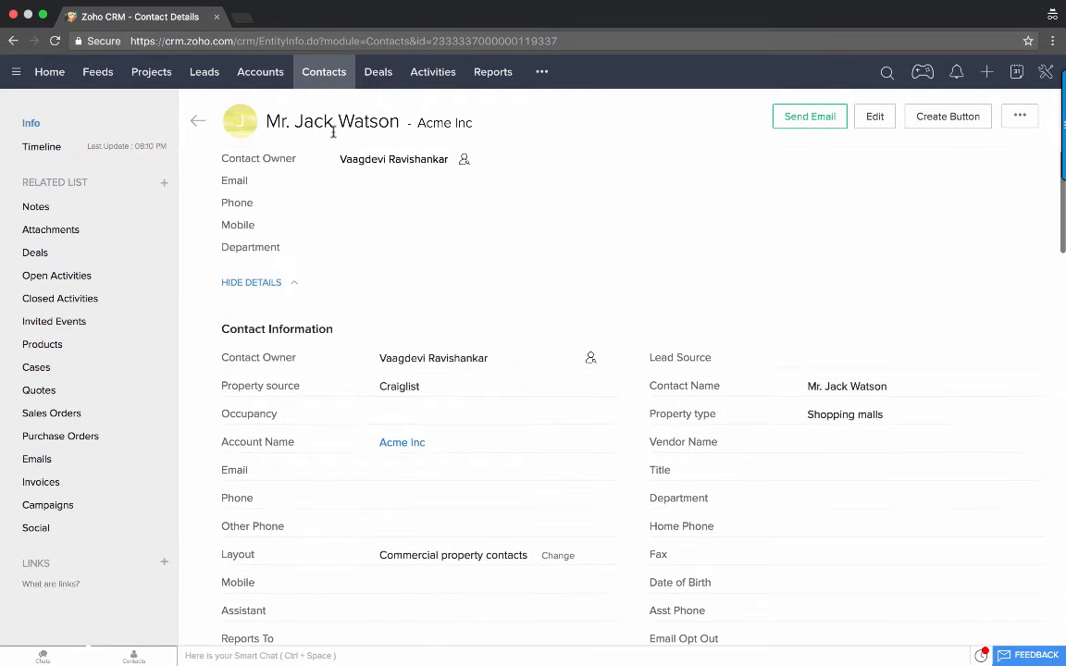
# Step: Check the accounts list and then the leads list for the records left after the lead conversion
pyautogui.click(298, 74)
pyautogui.click(260, 74)
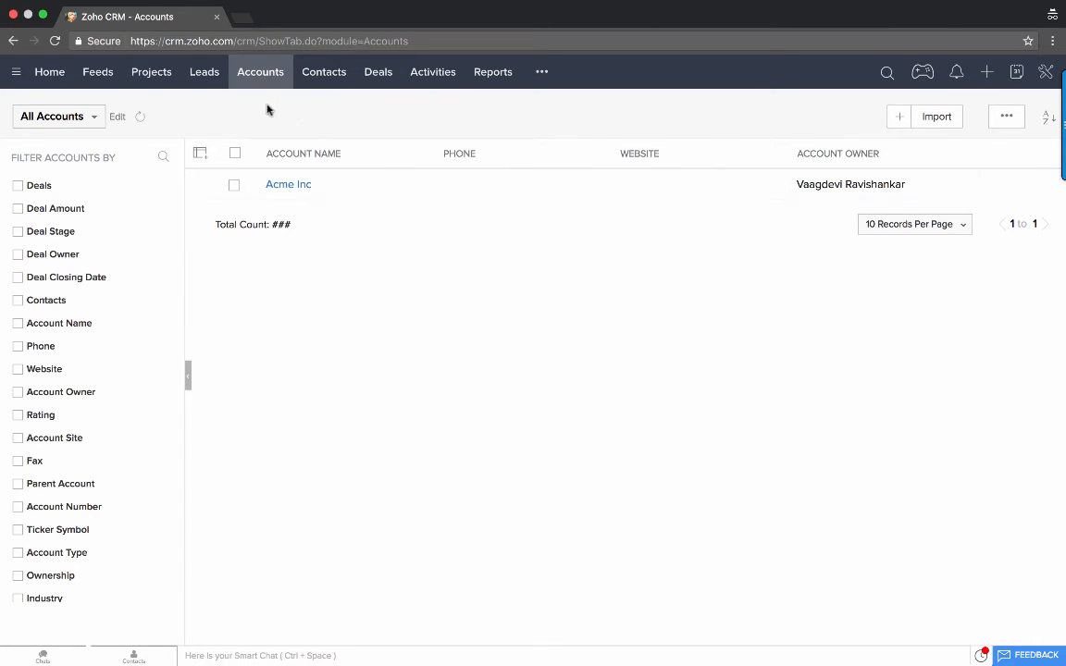
pyautogui.click(206, 76)
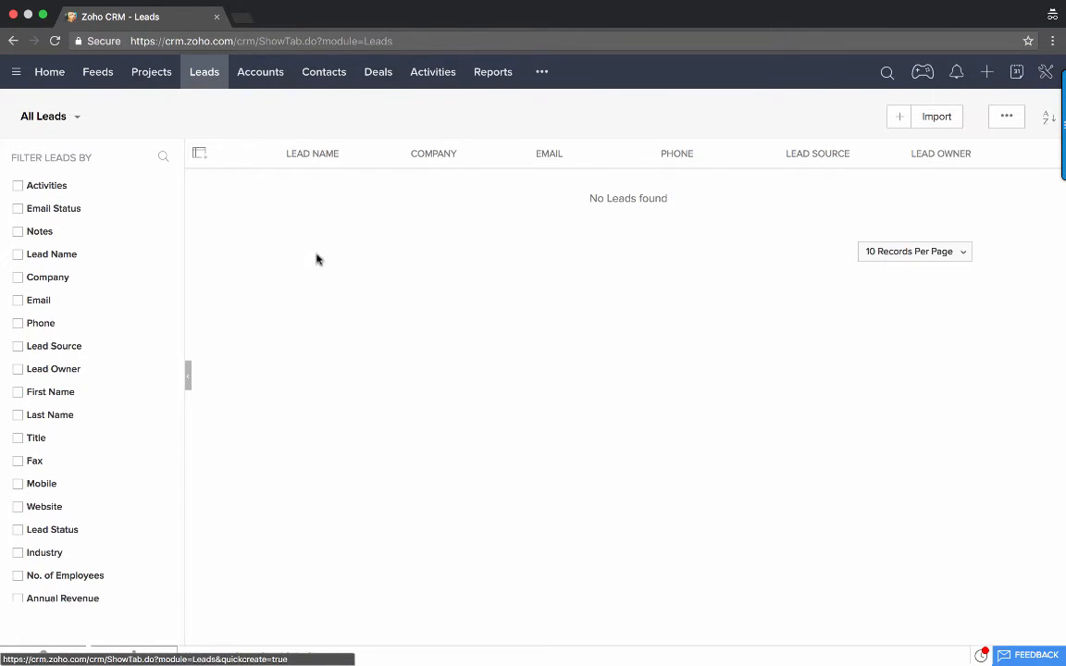
# Step: Start a new custom view in the Accounts module and name it "Commercial property accounts"
pyautogui.click(256, 82)
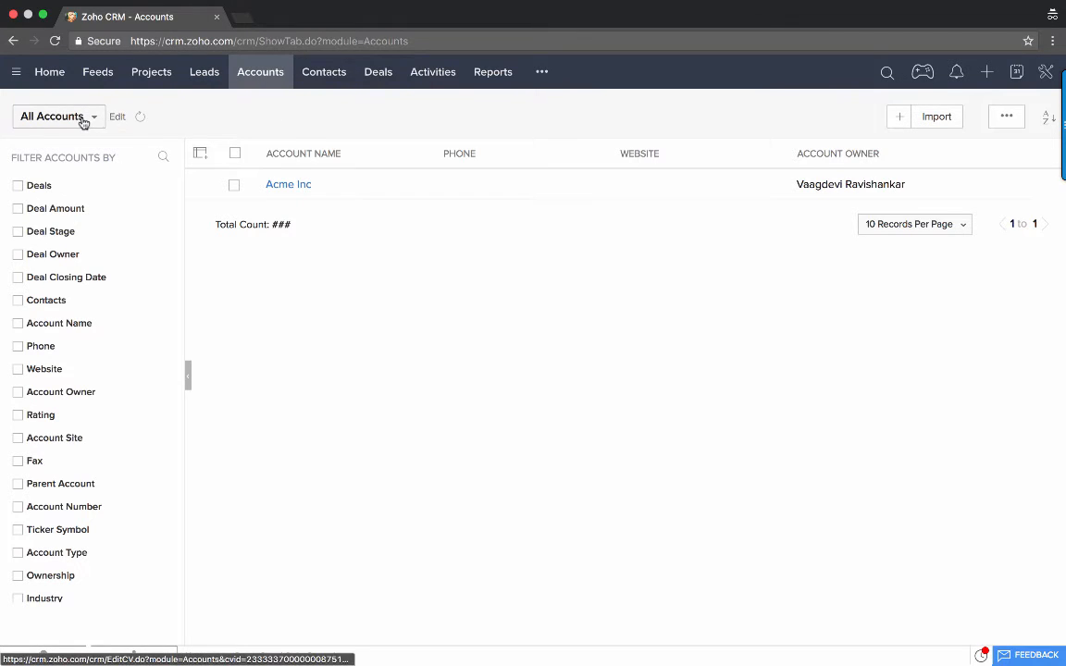
pyautogui.click(52, 114)
pyautogui.click(73, 360)
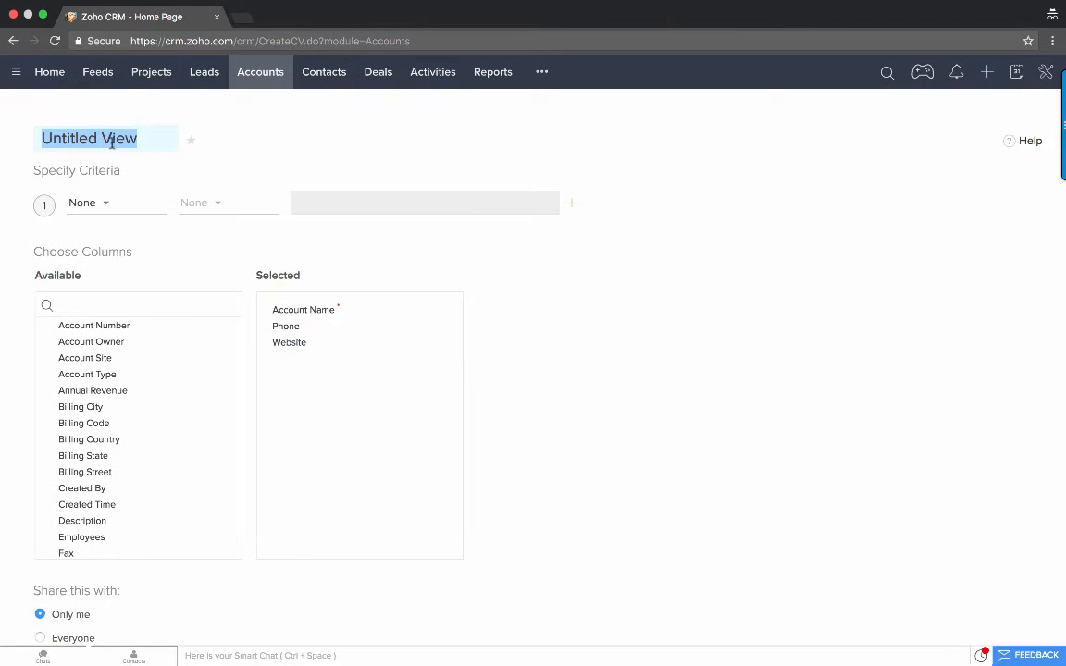
pyautogui.write('Commercial pr')
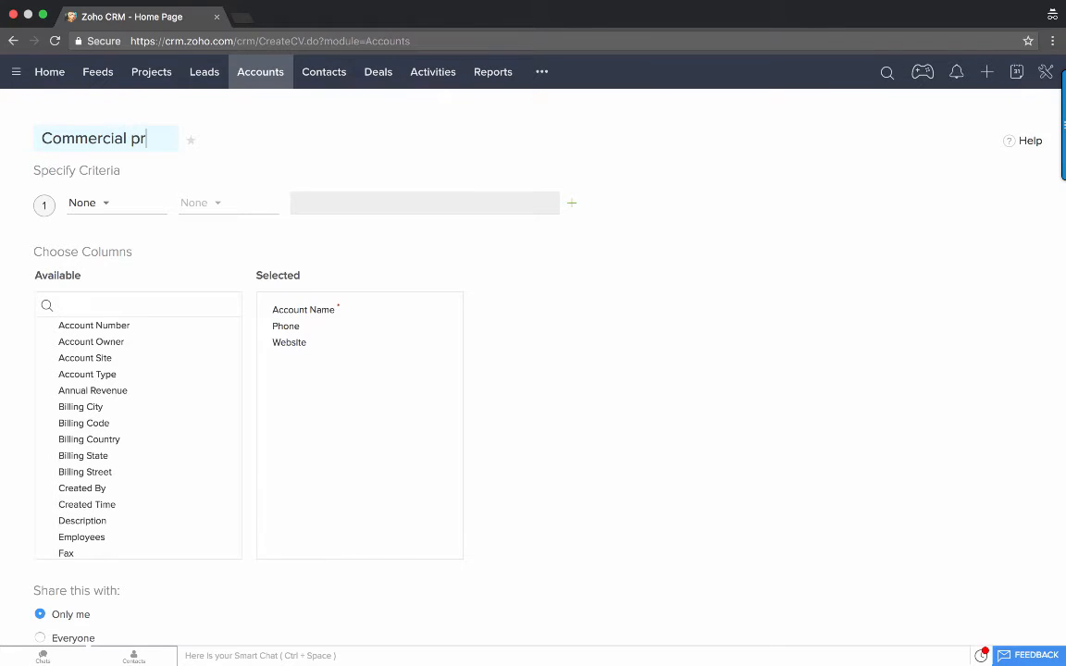
pyautogui.write('operty a')
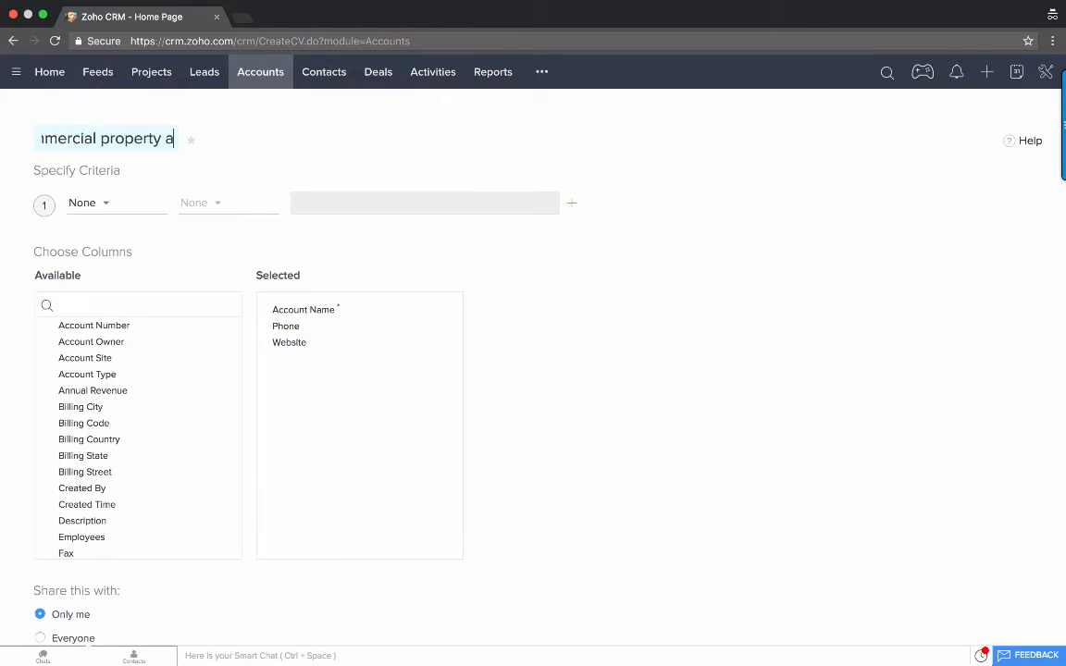
pyautogui.write('ccounts')
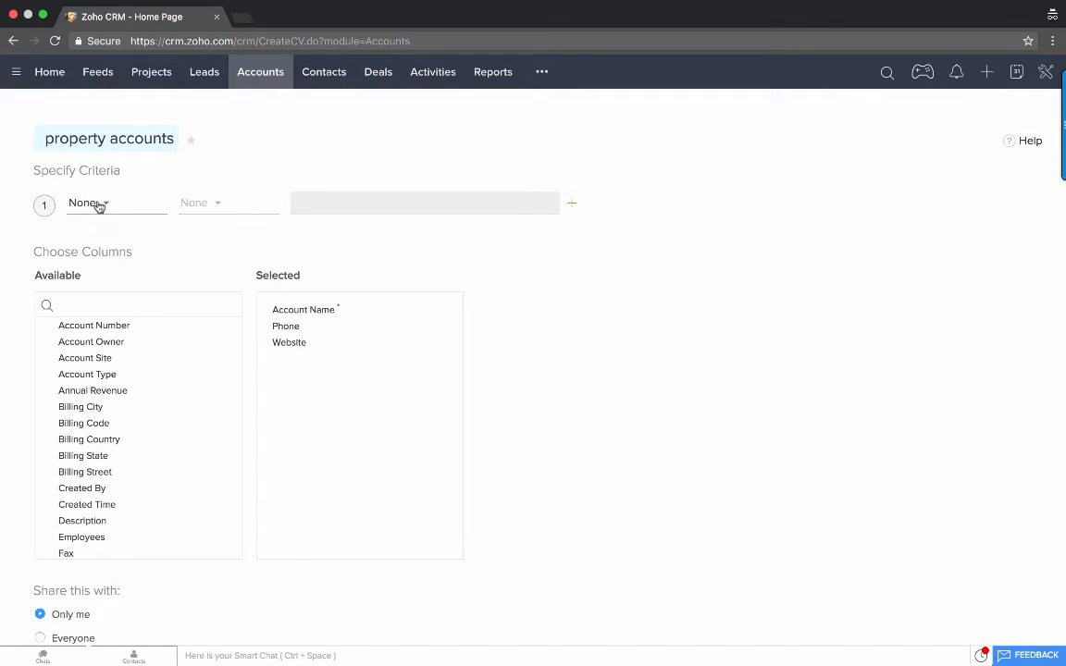
# Step: Set the view's criterion so that Layout is Commercial property accounts
pyautogui.click(102, 203)
pyautogui.write('L')
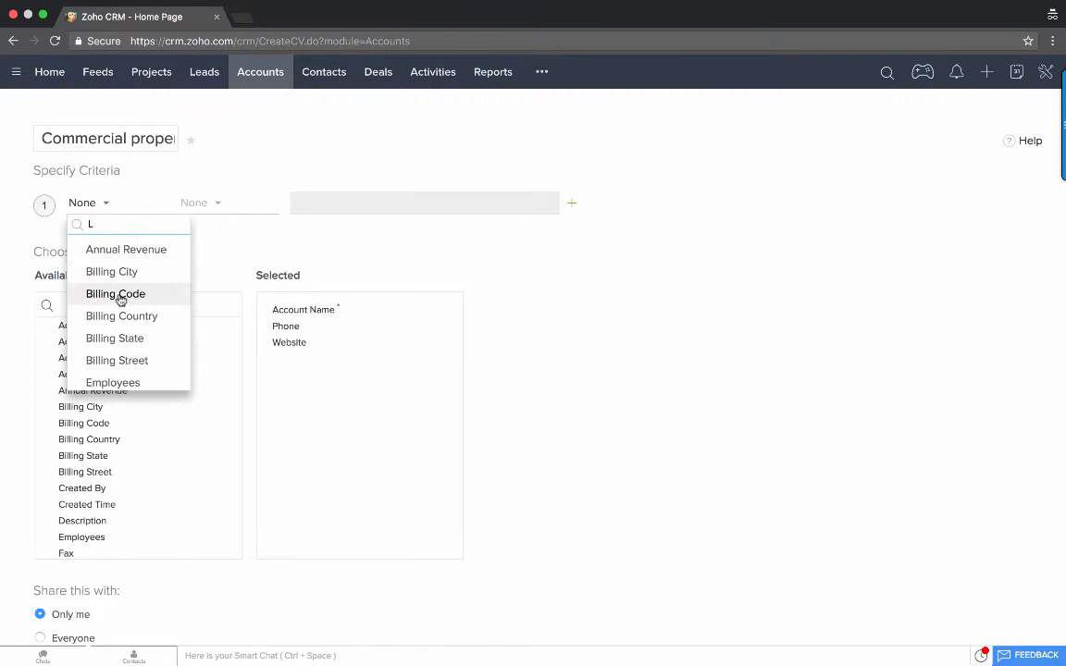
pyautogui.write('ay')
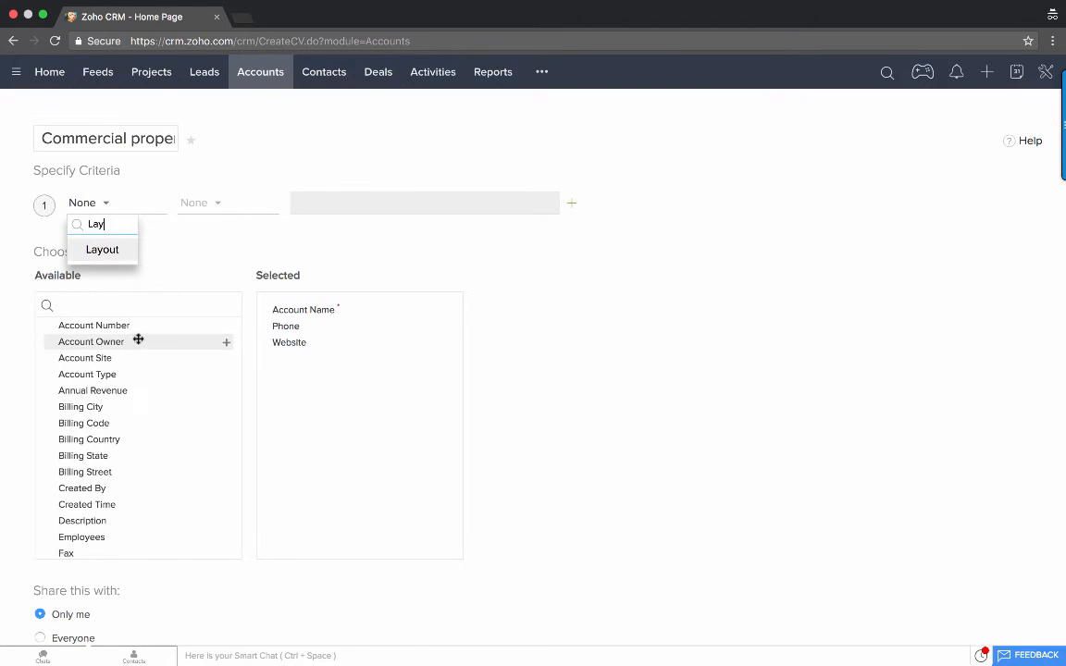
pyautogui.click(102, 248)
pyautogui.click(350, 197)
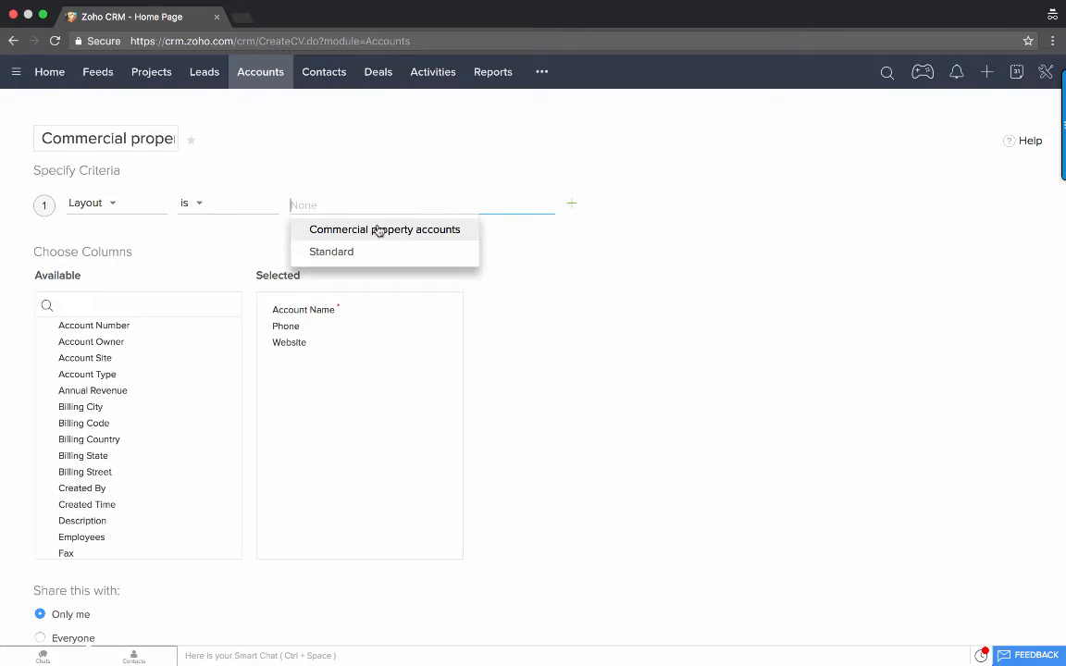
pyautogui.click(379, 230)
# Step: Add Layout to the view's selected columns and save the view
pyautogui.scroll(-4, 148, 476)
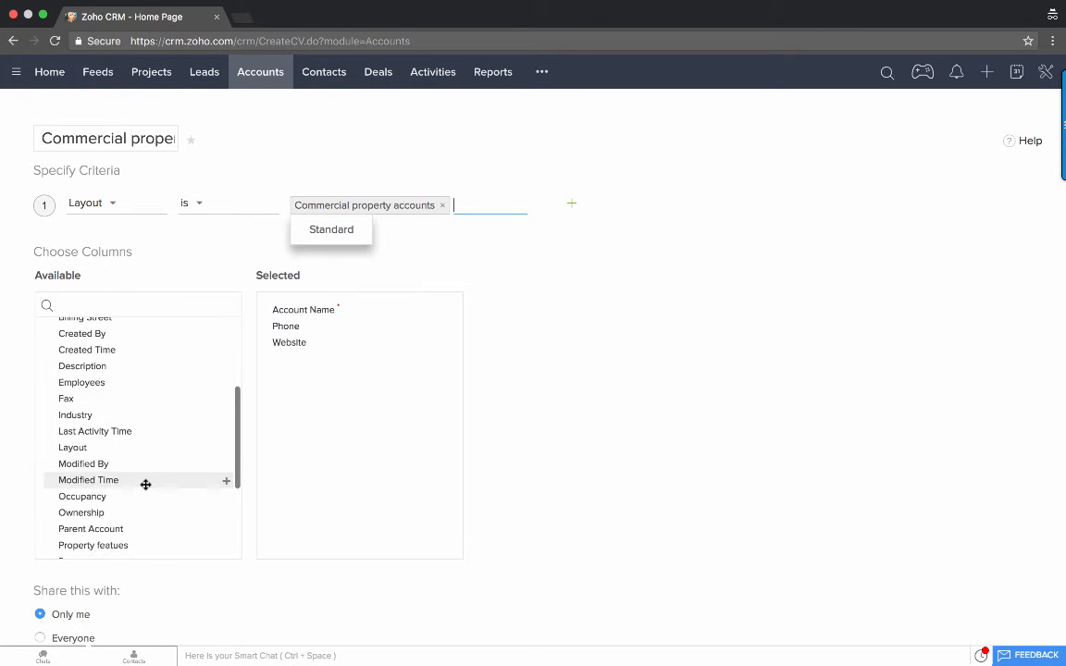
pyautogui.click(225, 453)
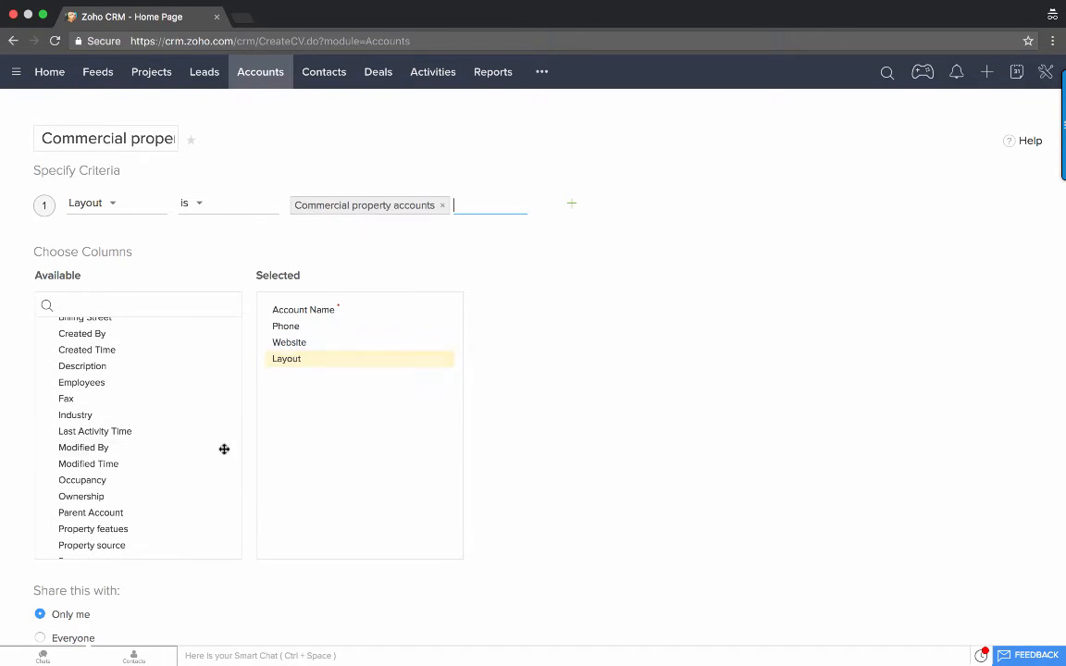
pyautogui.scroll(-3, 414, 457)
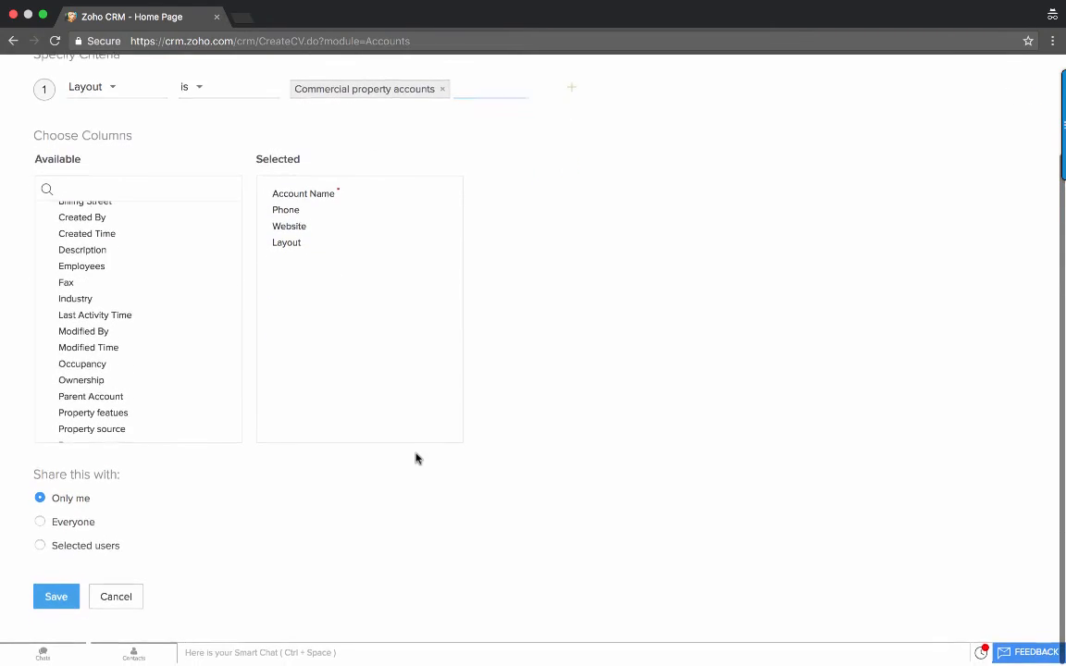
pyautogui.click(56, 599)
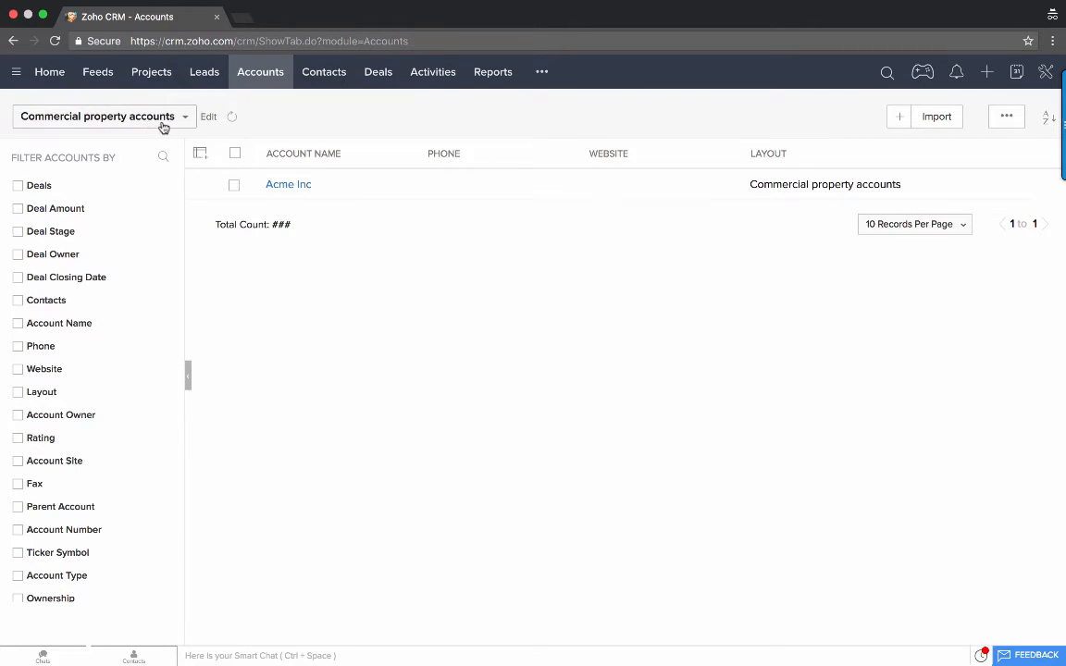
# Step: Switch to the All Accounts view and create an account named "Zoho corp" with the Standard layout
pyautogui.click(166, 126)
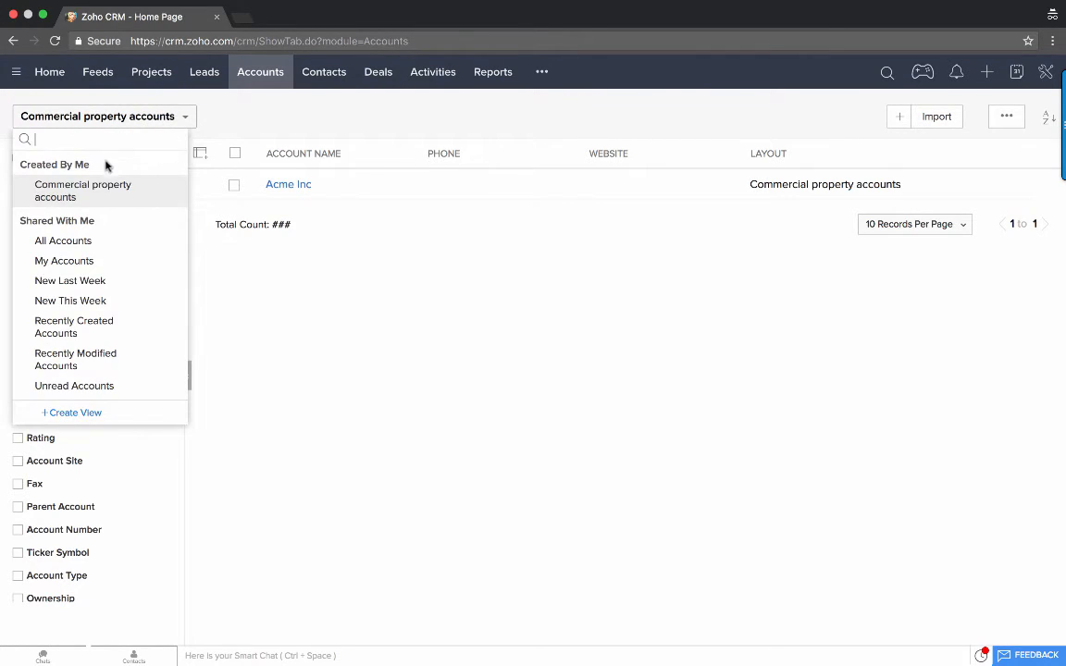
pyautogui.click(93, 242)
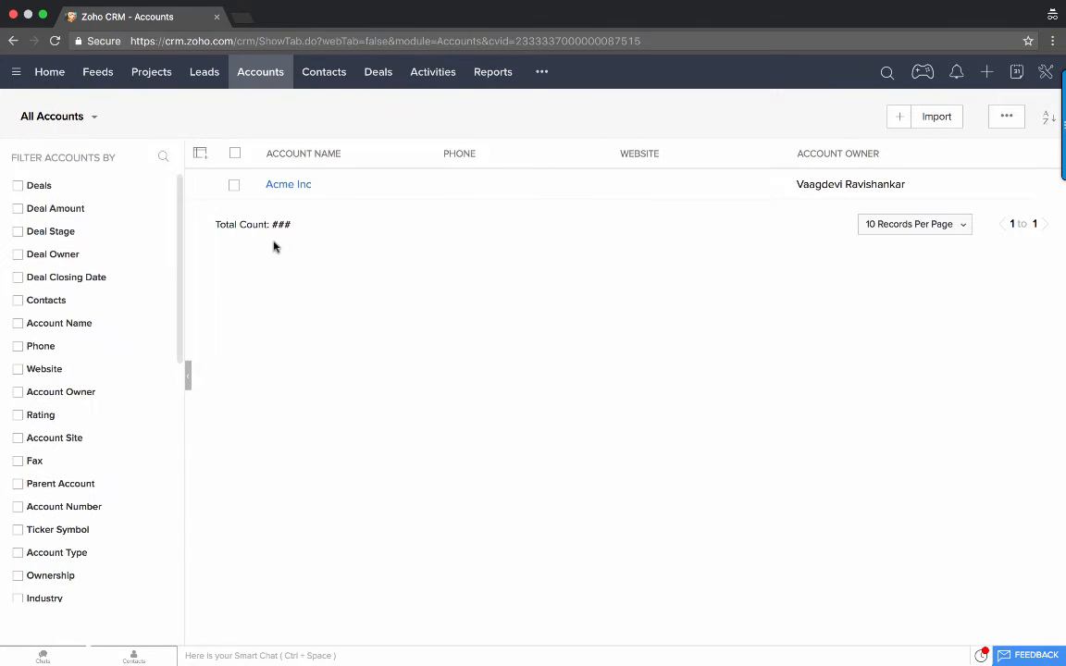
pyautogui.click(899, 121)
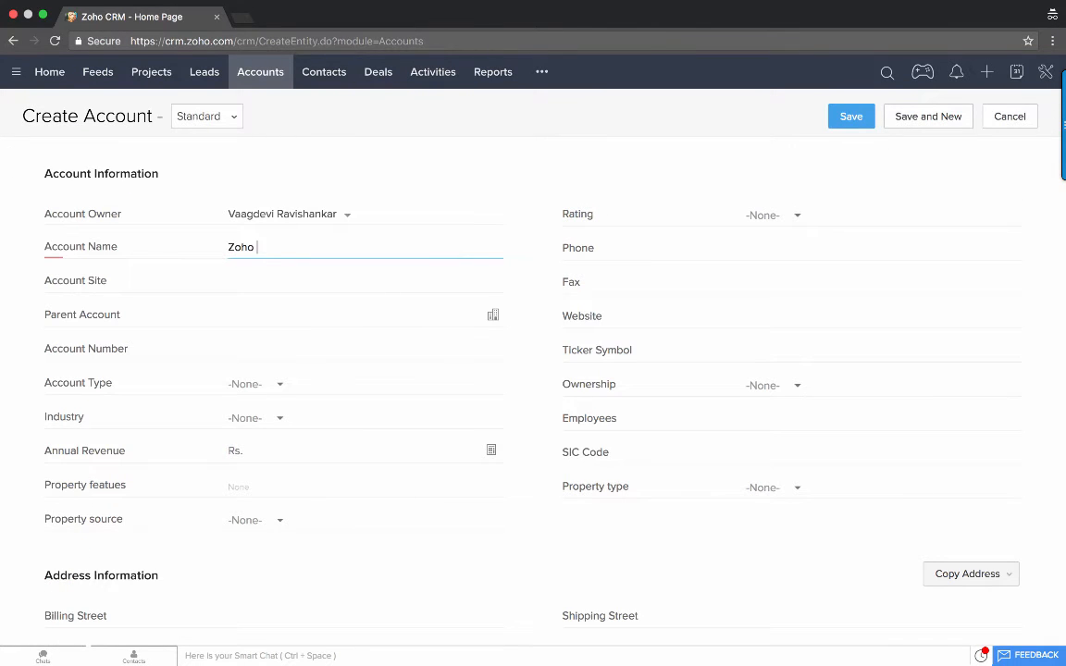
pyautogui.click(845, 119)
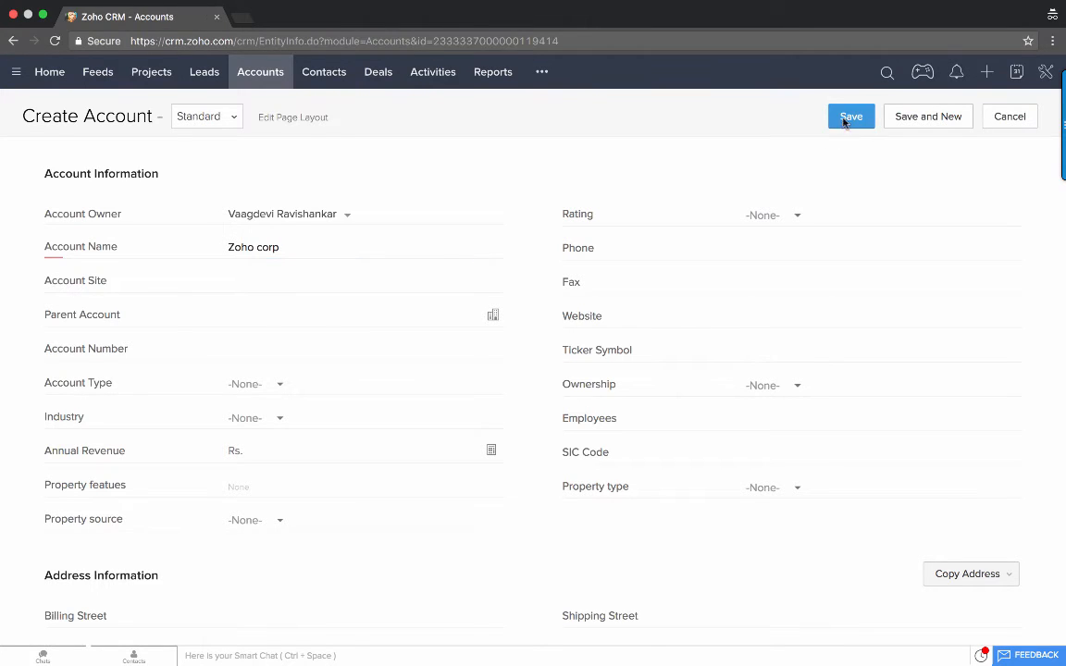
# Step: Compare the records listed under All Accounts with those in the Commercial property accounts view
pyautogui.click(257, 80)
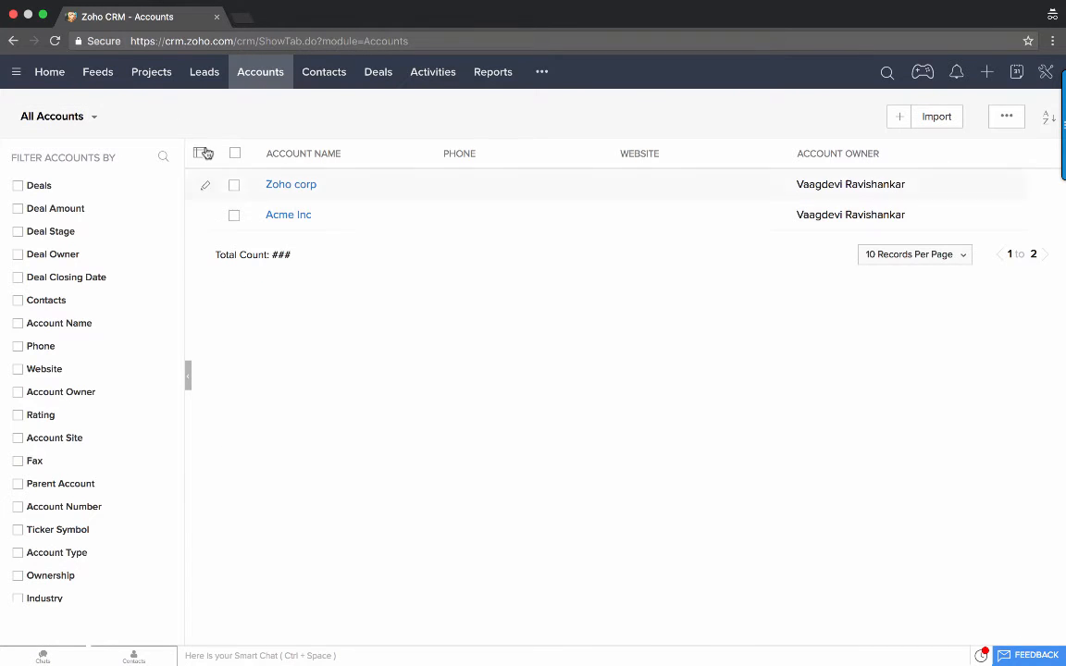
pyautogui.click(76, 125)
pyautogui.click(82, 188)
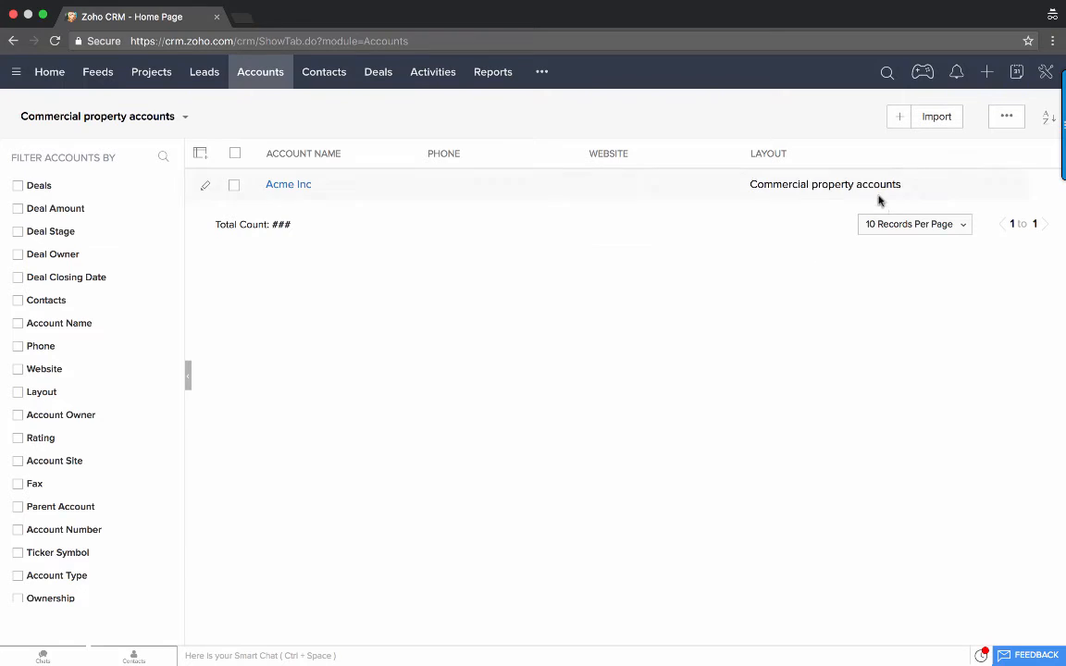
# Step: Start a new workflow rule for the Leads module and name it "Welcome email for residential leads"
pyautogui.click(1046, 72)
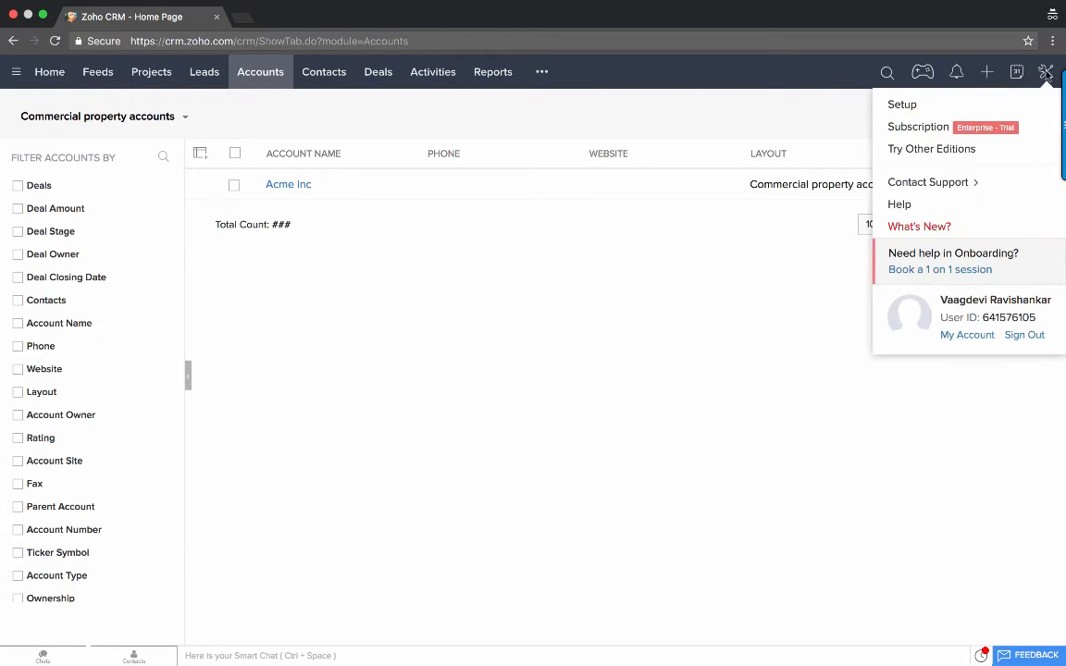
pyautogui.click(930, 105)
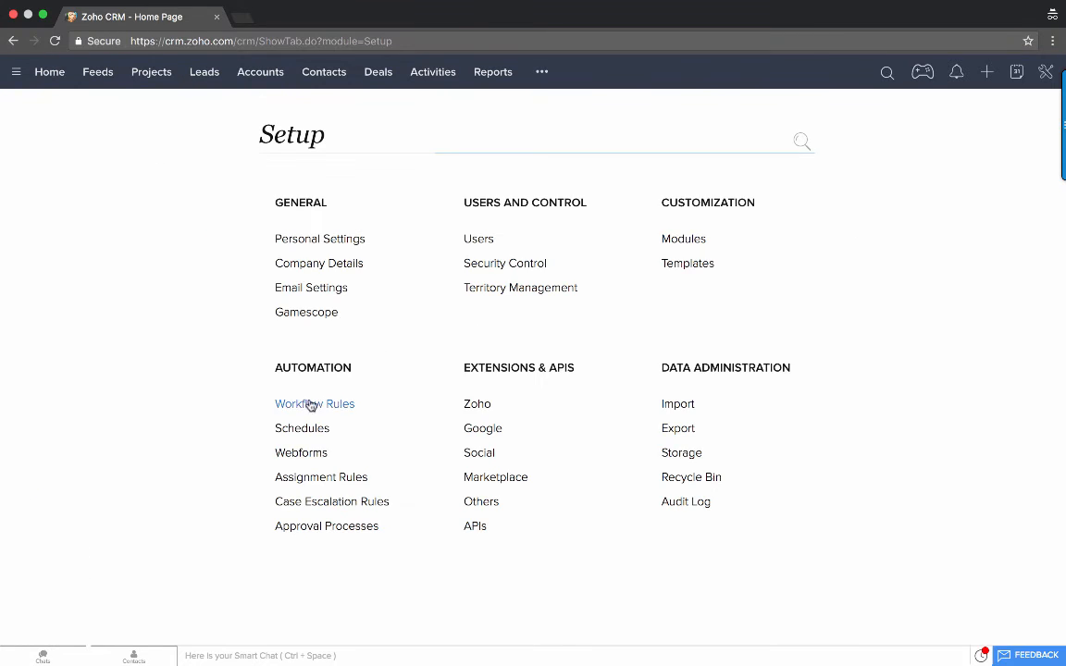
pyautogui.click(317, 404)
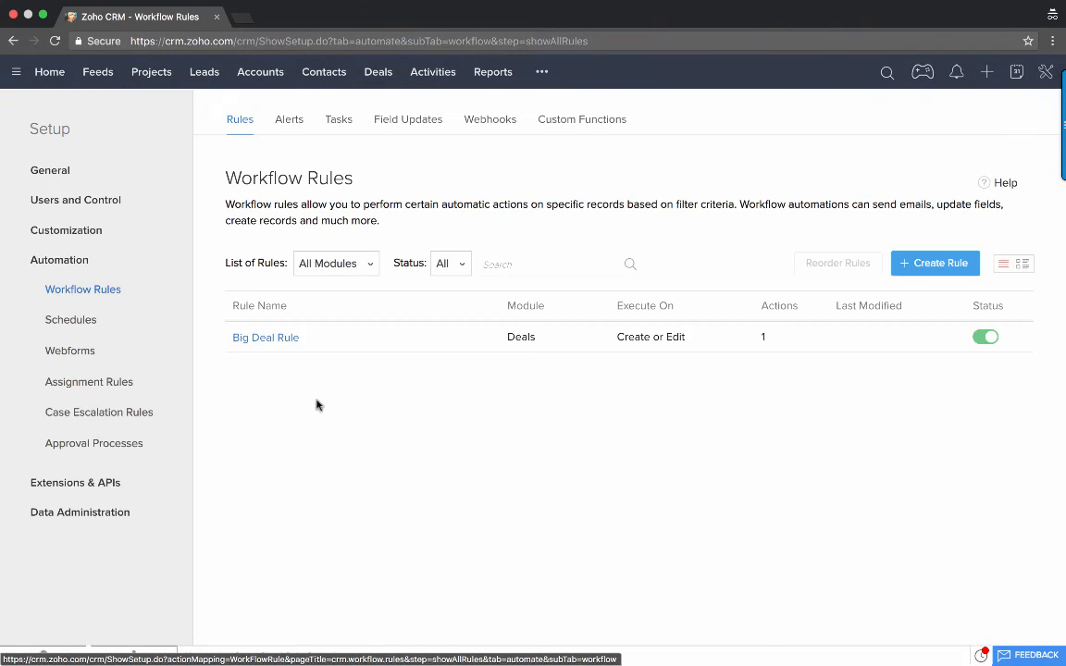
pyautogui.click(924, 266)
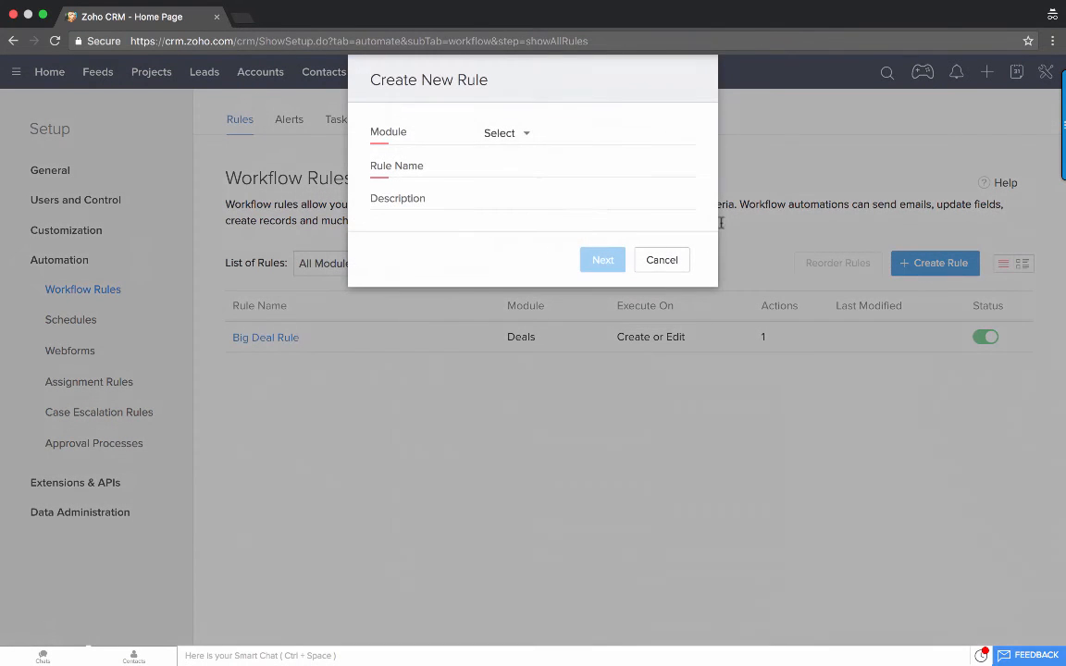
pyautogui.click(504, 133)
pyautogui.click(516, 195)
pyautogui.click(519, 164)
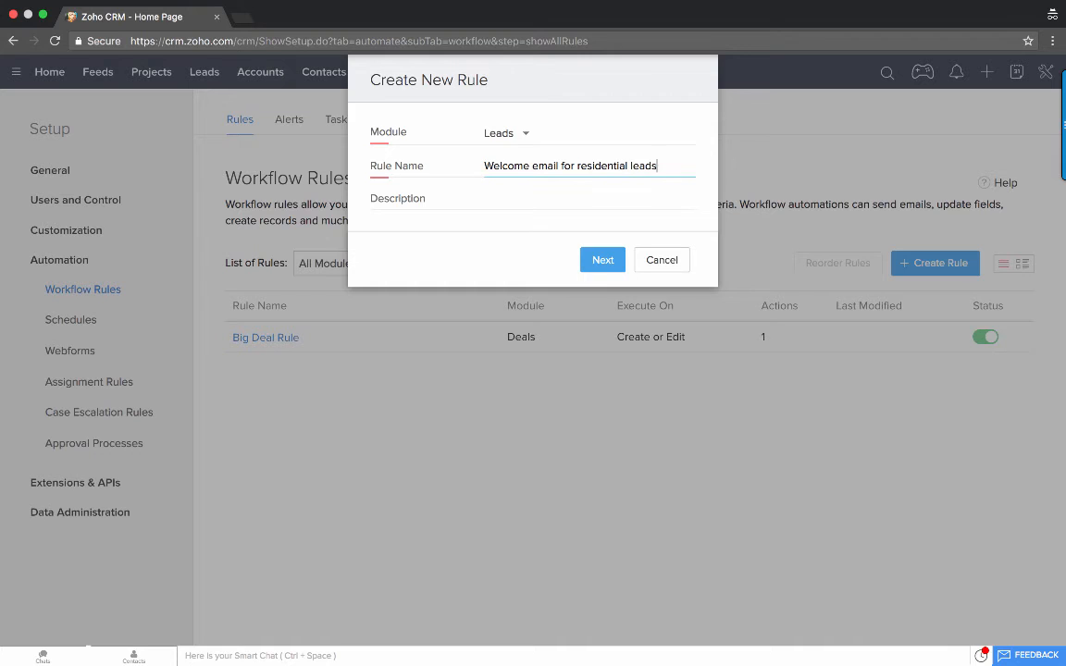
# Step: Reuse the rule name as its description and proceed to the rule's execution settings
pyautogui.press('super+a')
pyautogui.press('super+c')
pyautogui.click(501, 196)
pyautogui.press('super+v')
pyautogui.click(598, 260)
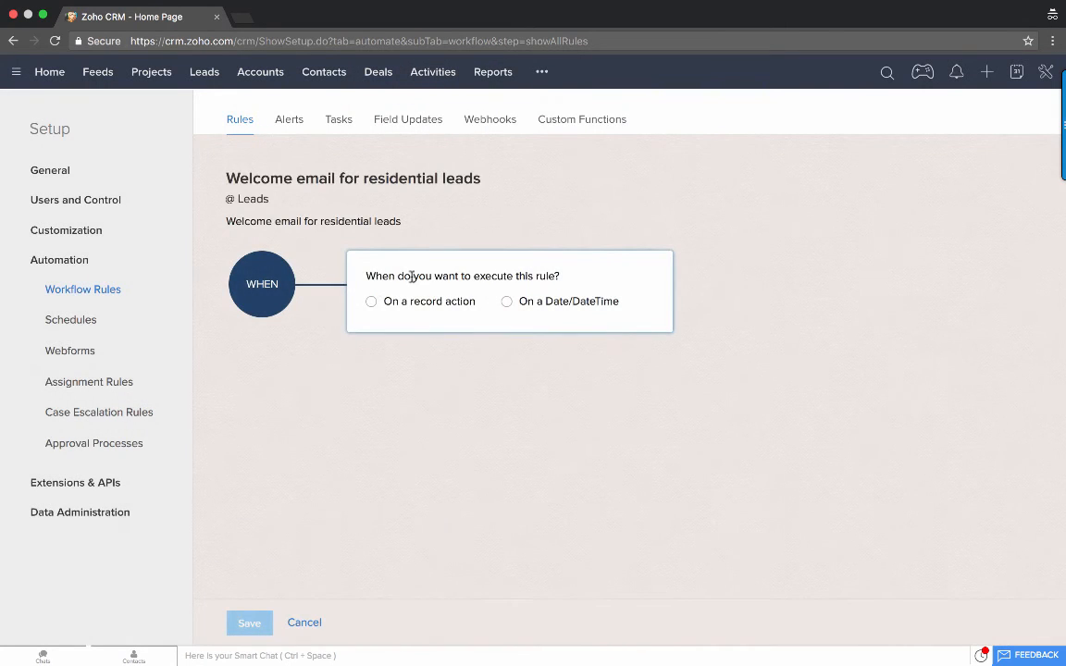
# Step: Set the rule to execute on the Create record action for leads whose Layout is Standard
pyautogui.click(372, 302)
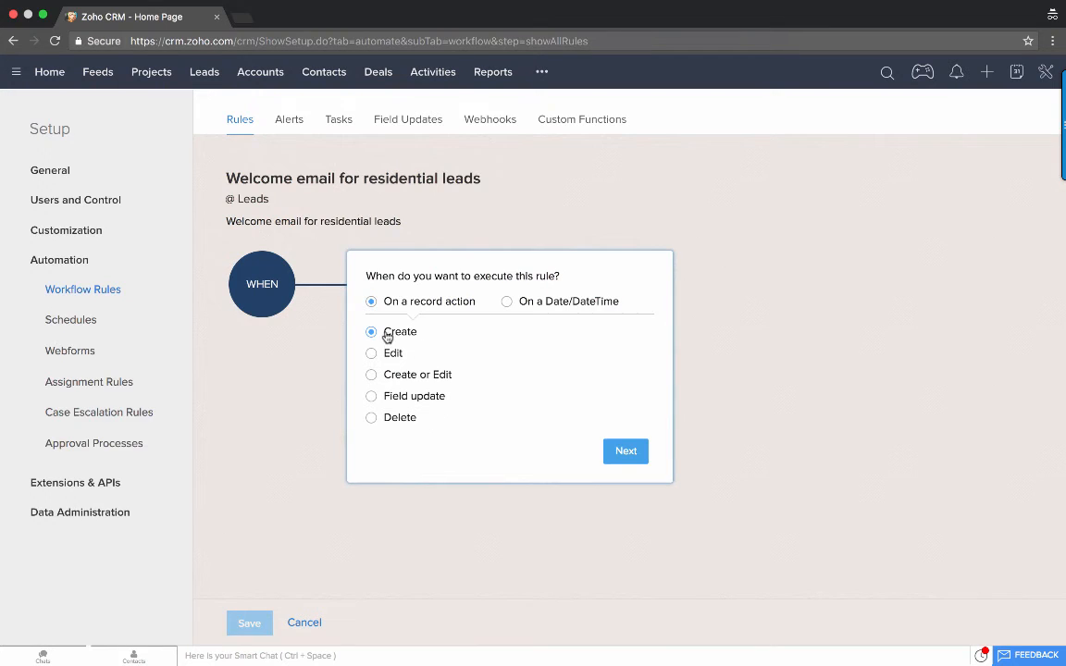
pyautogui.click(624, 451)
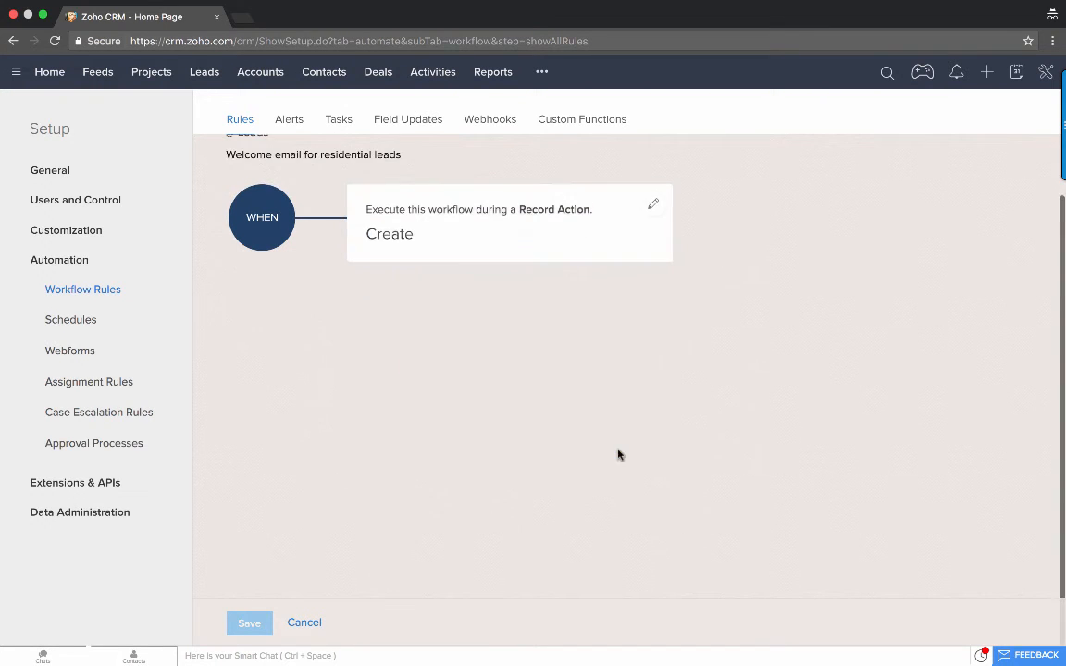
pyautogui.click(429, 408)
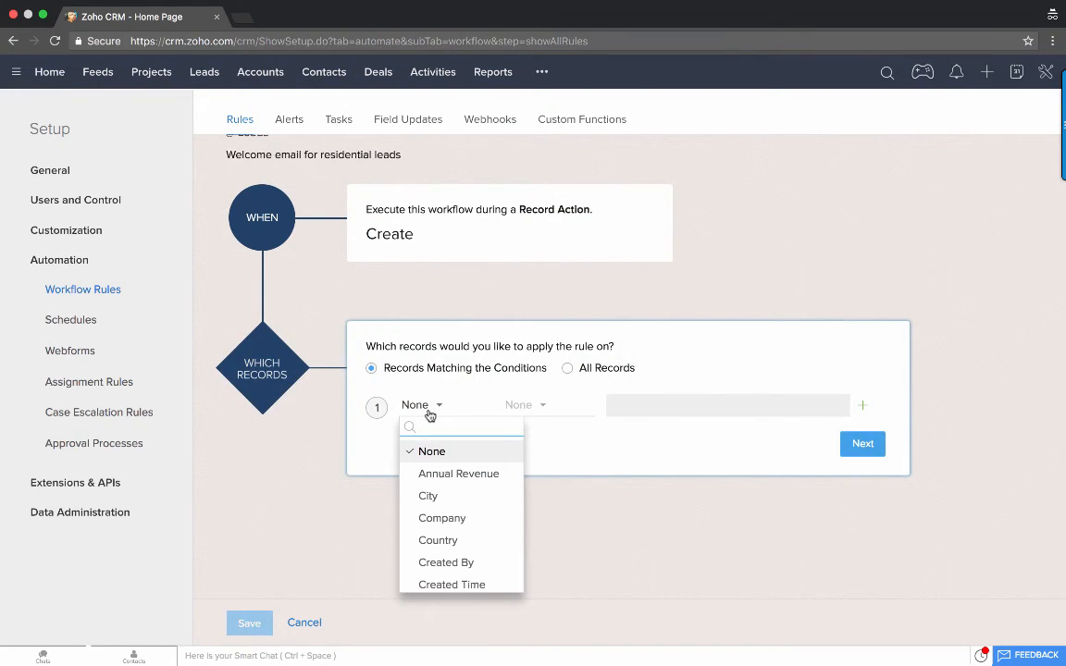
pyautogui.write('Lay')
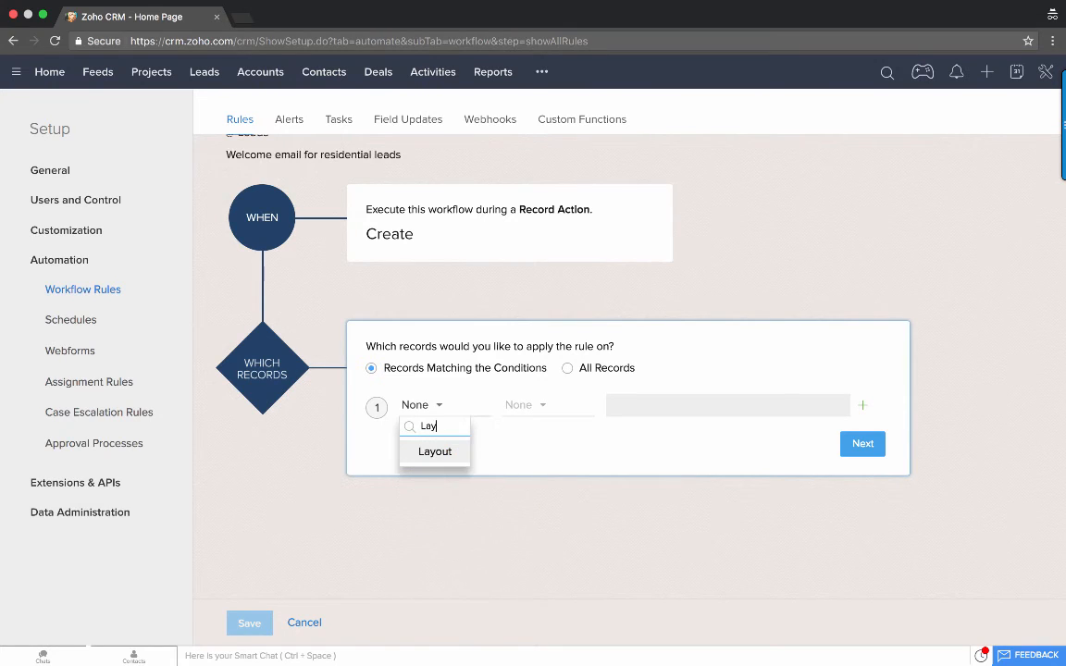
pyautogui.click(436, 453)
pyautogui.click(613, 407)
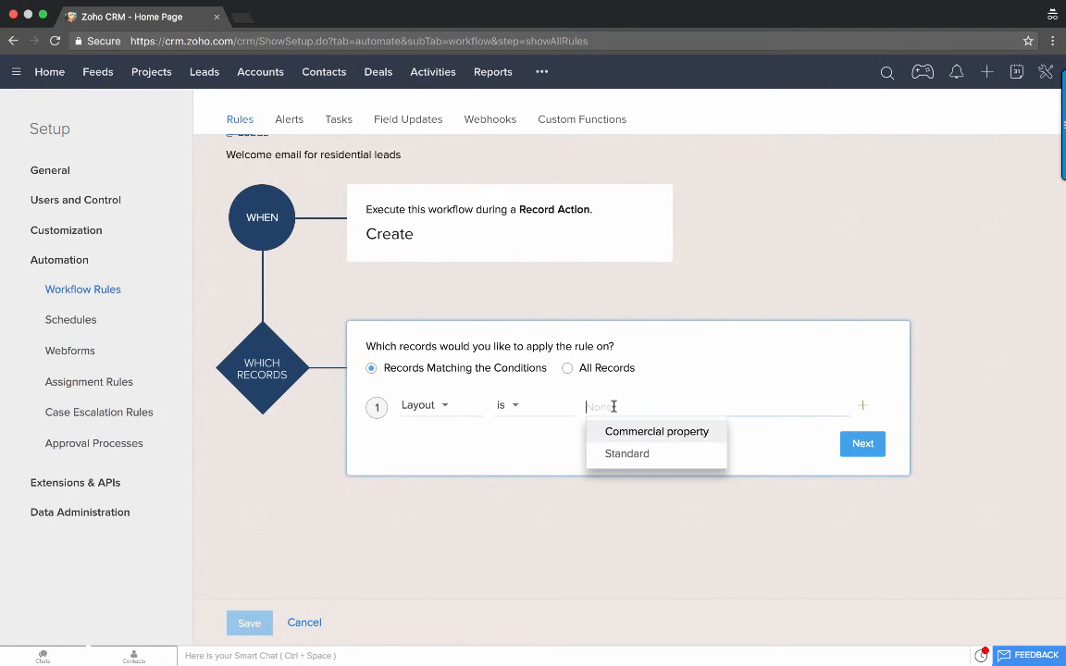
pyautogui.click(629, 453)
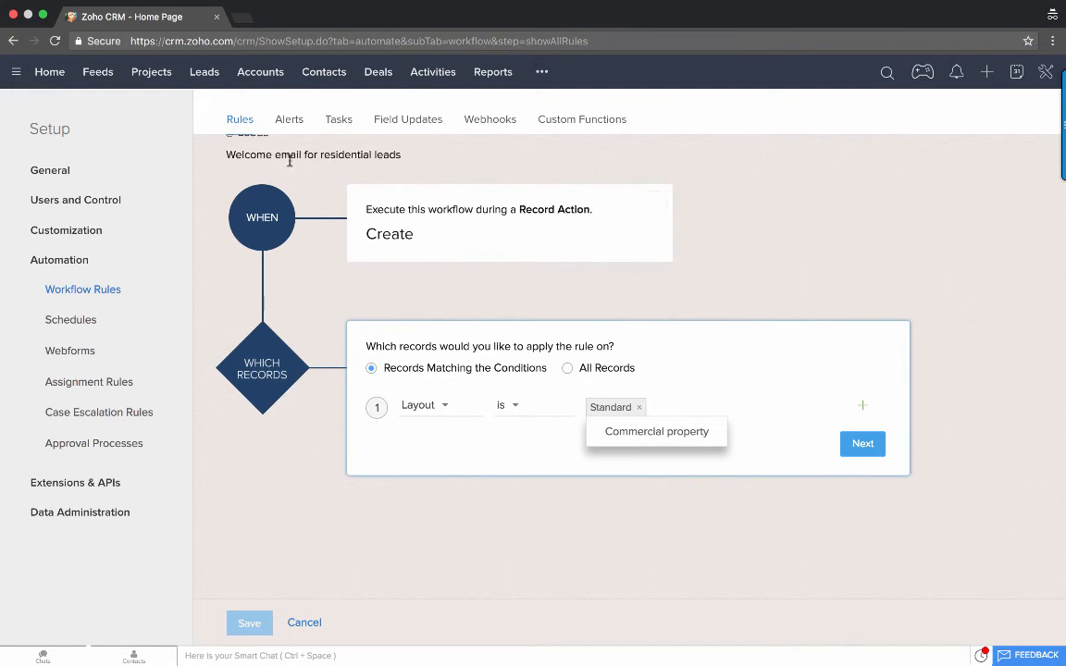
pyautogui.click(568, 448)
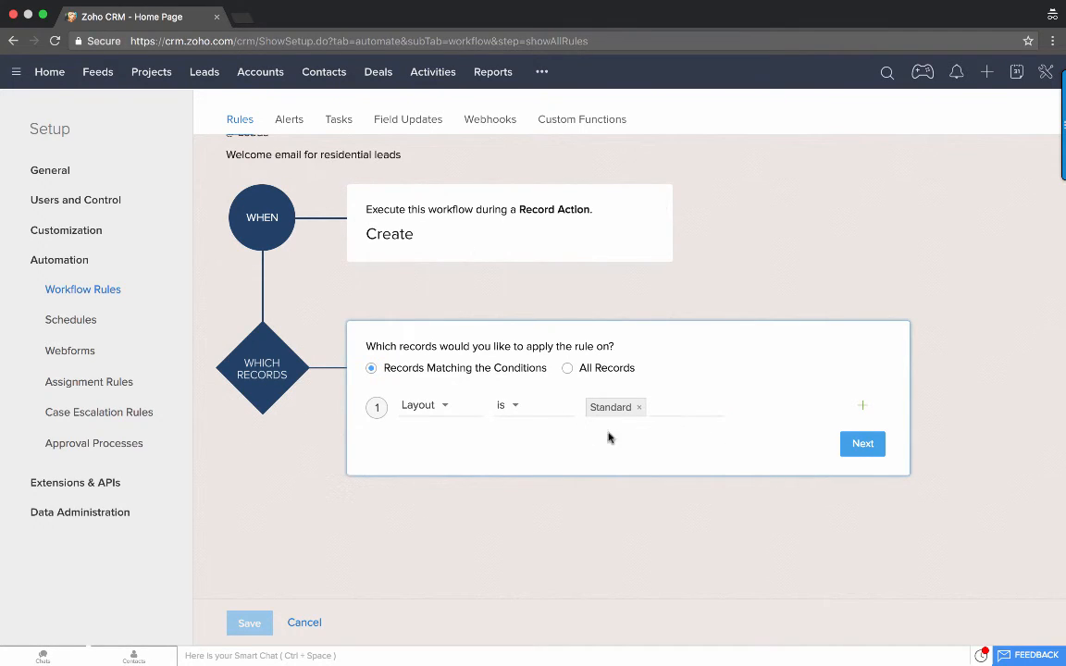
pyautogui.click(870, 446)
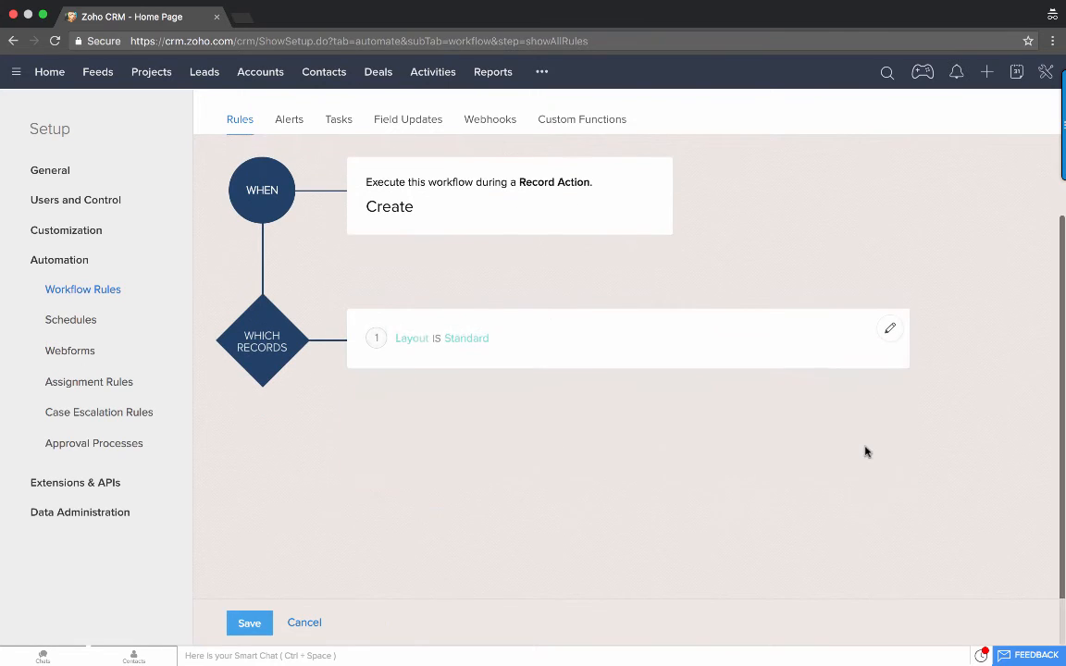
# Step: Add an instant email alert named "Welcome email for Residential Leads" with Lead: Email as the recipient
pyautogui.click(411, 488)
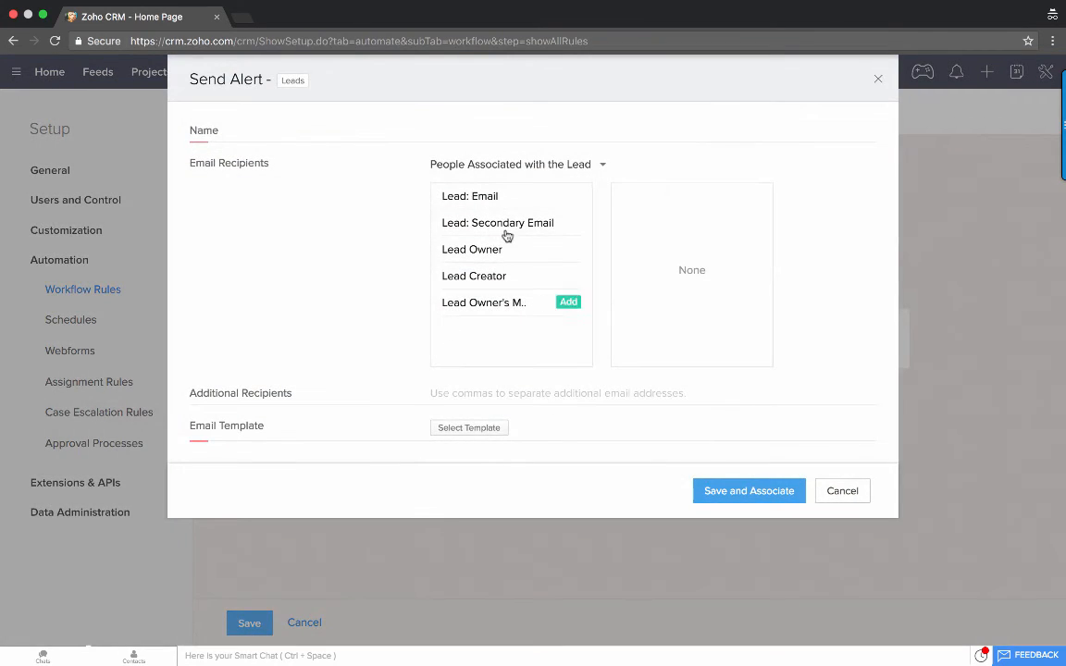
pyautogui.click(564, 195)
pyautogui.click(435, 129)
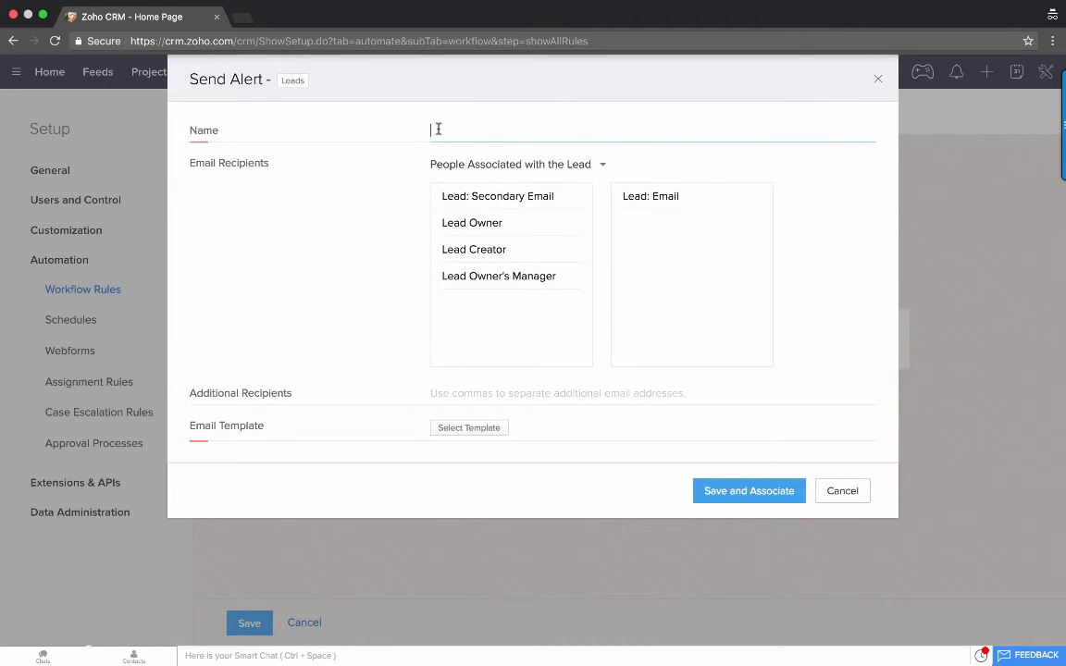
pyautogui.write('Welcome')
pyautogui.press('Down')
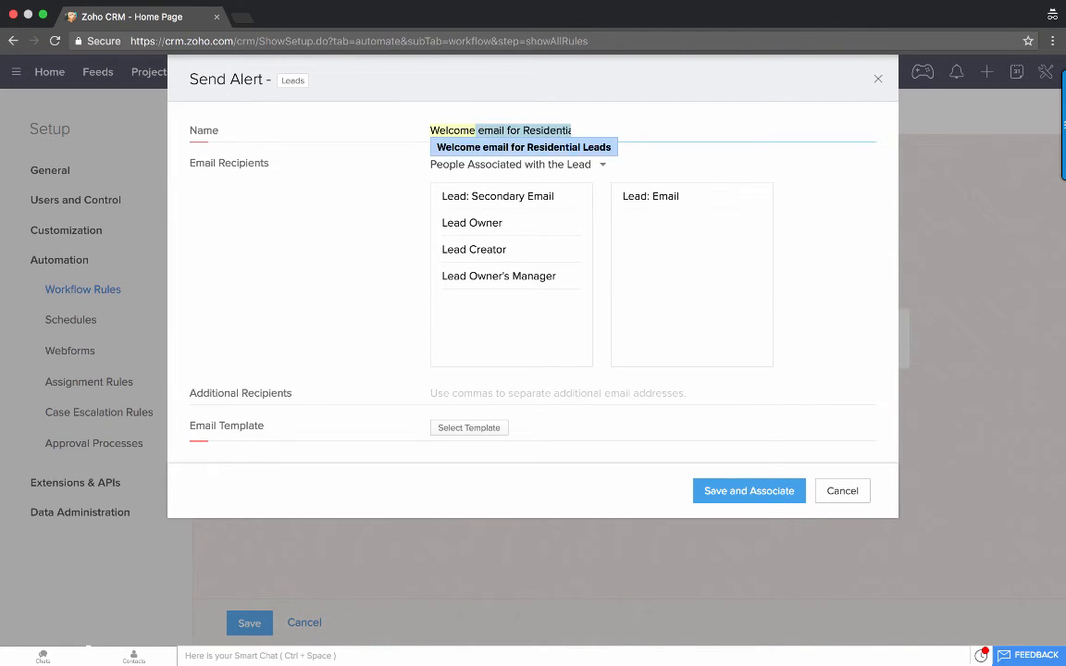
pyautogui.press('Return')
# Step: Associate the alert using the "Welcome email for residential leads" template and save the workflow rule
pyautogui.click(461, 429)
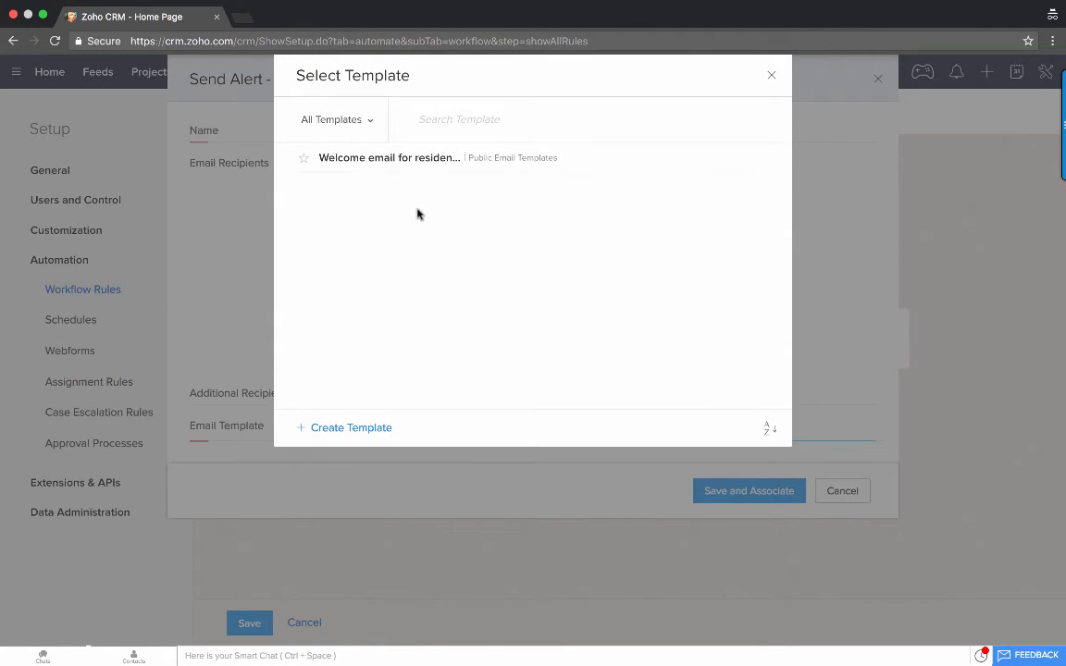
pyautogui.click(403, 159)
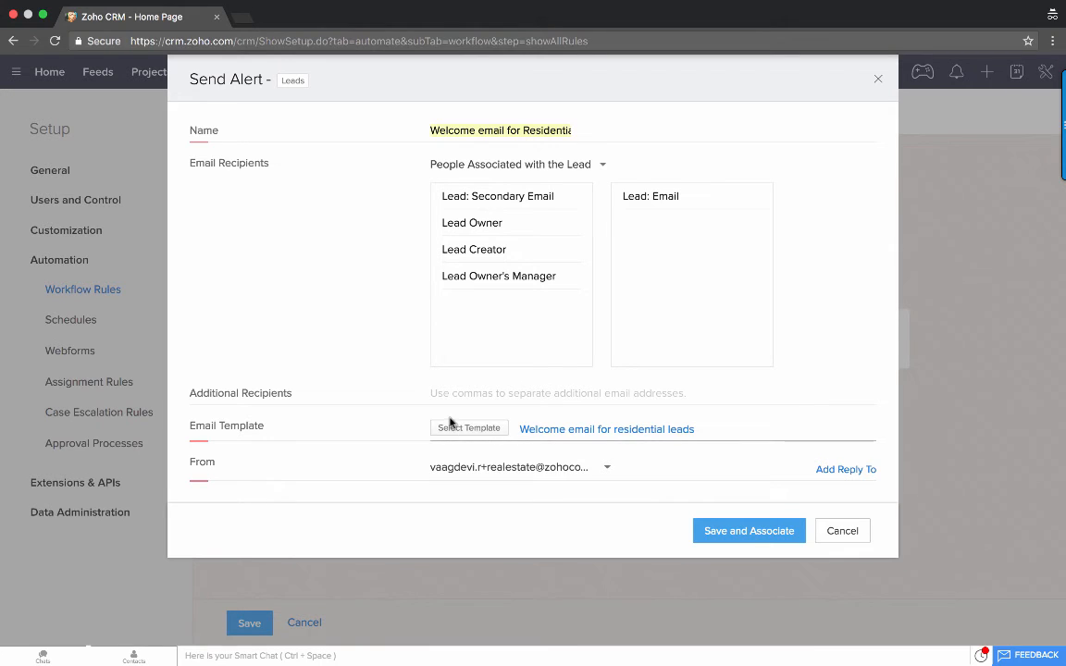
pyautogui.click(745, 533)
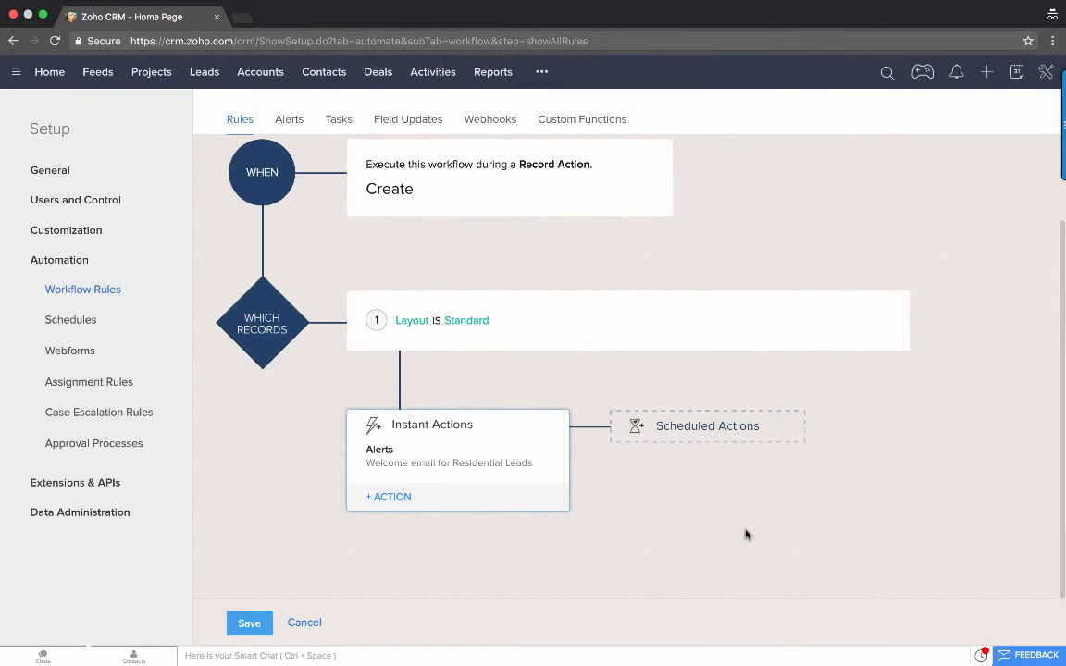
pyautogui.scroll(2, 526, 421)
pyautogui.scroll(-3, 526, 422)
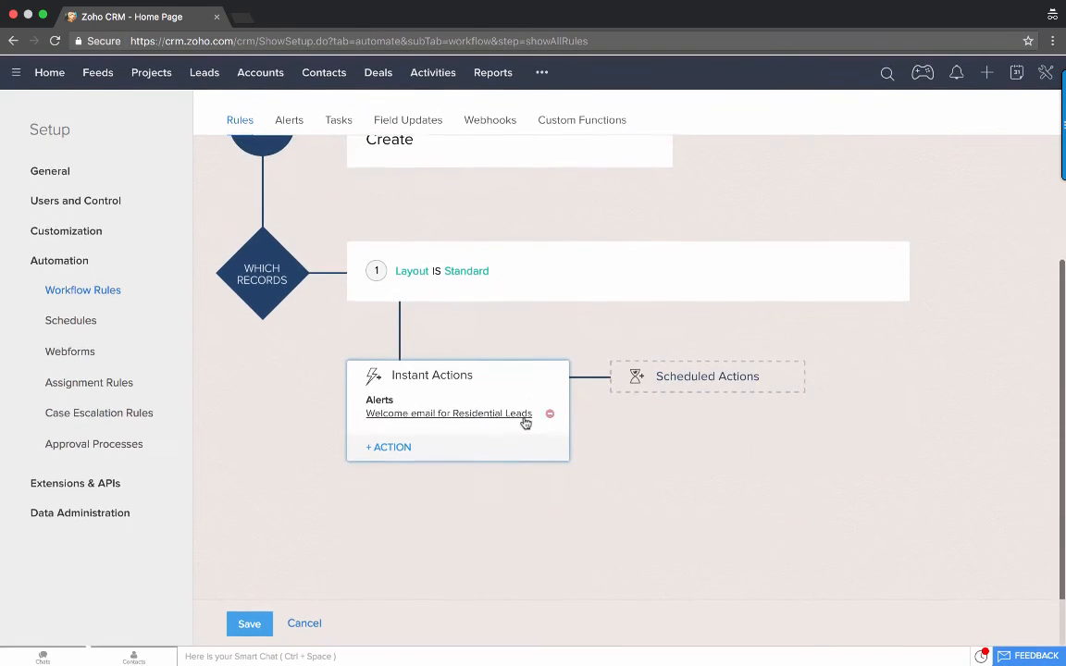
pyautogui.click(248, 623)
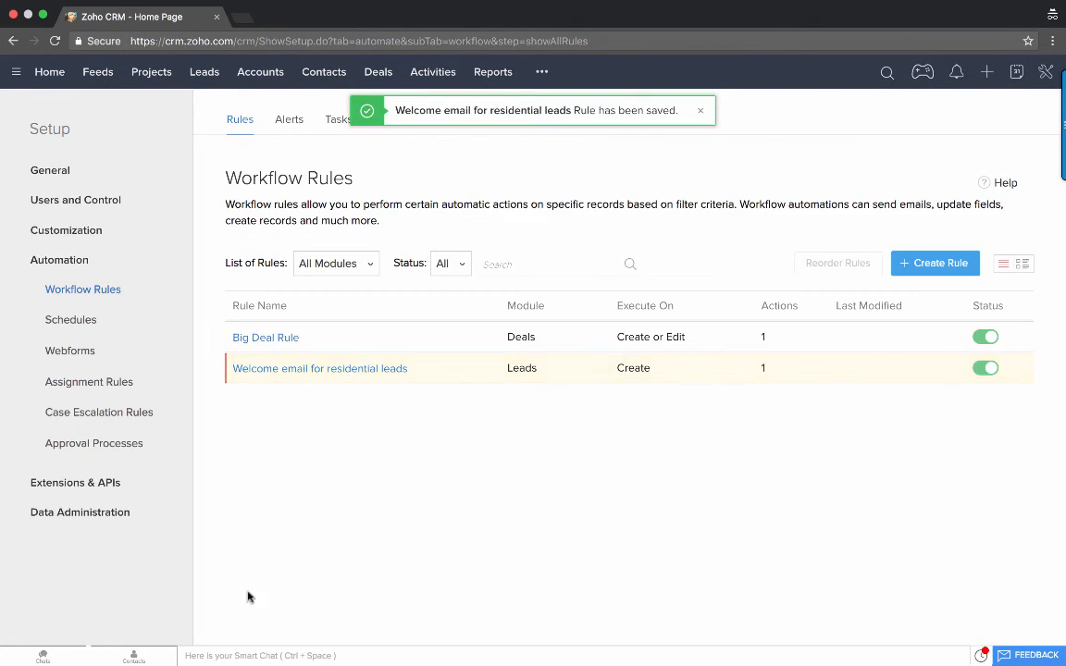
# Step: Start a new workflow rule for the Leads module named "First followup task for commercial layout leads"
pyautogui.click(916, 267)
pyautogui.click(502, 137)
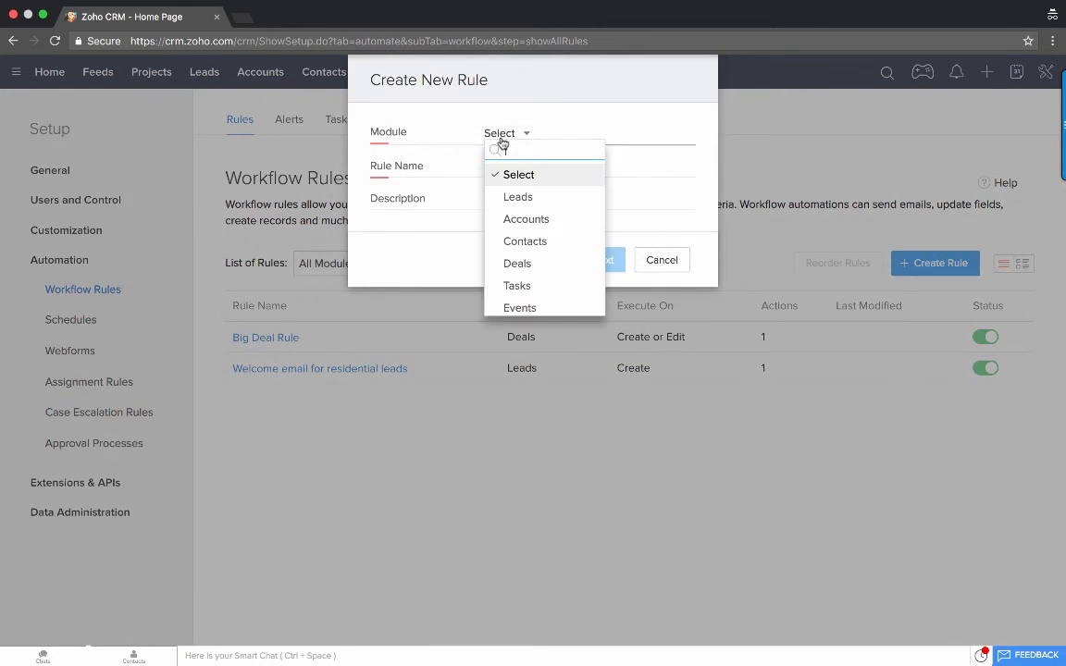
pyautogui.click(514, 197)
pyautogui.click(509, 170)
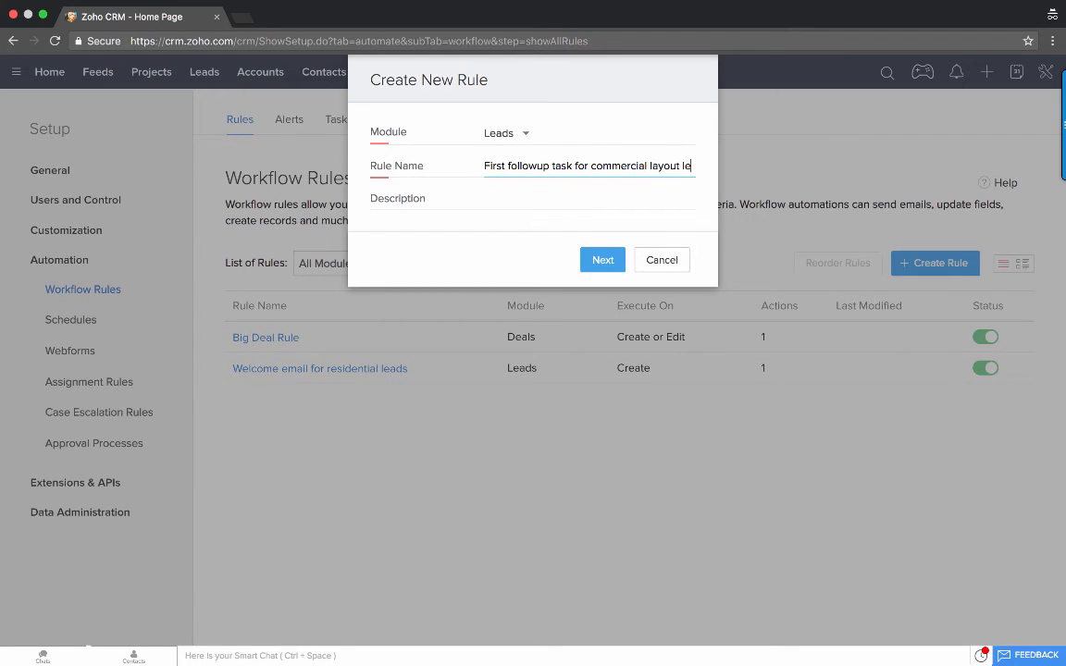
pyautogui.write('ads')
# Step: Copy the rule name "First followup task for commercial layout leads" into the description and continue to the execution settings
pyautogui.tripleClick(517, 167)
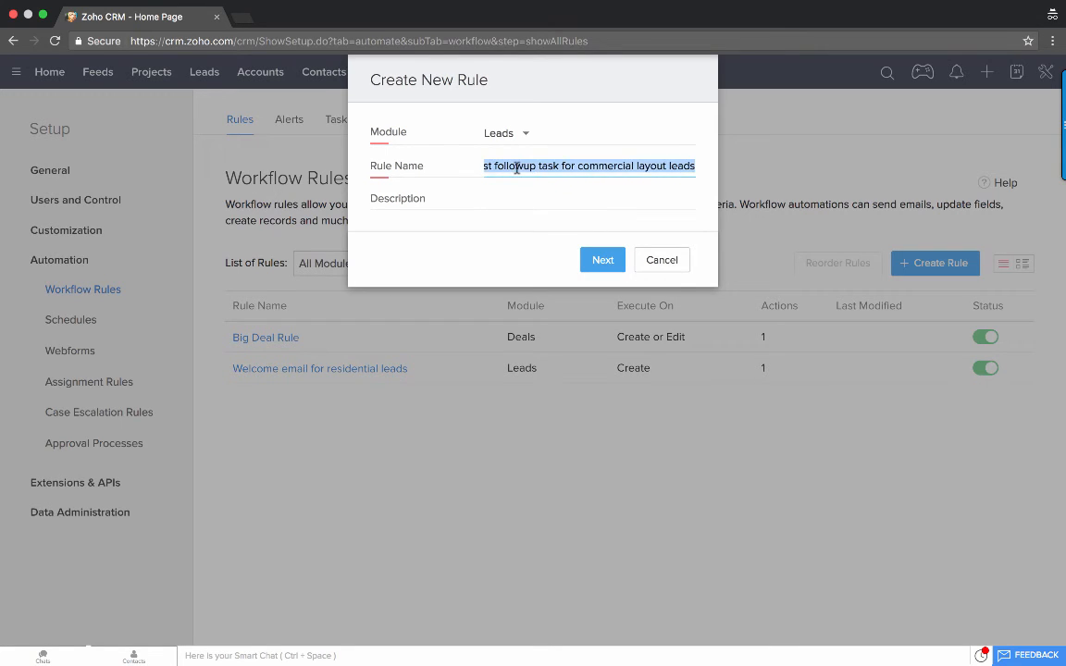
pyautogui.click(508, 201)
pyautogui.write('First followup task for commercial layout leads')
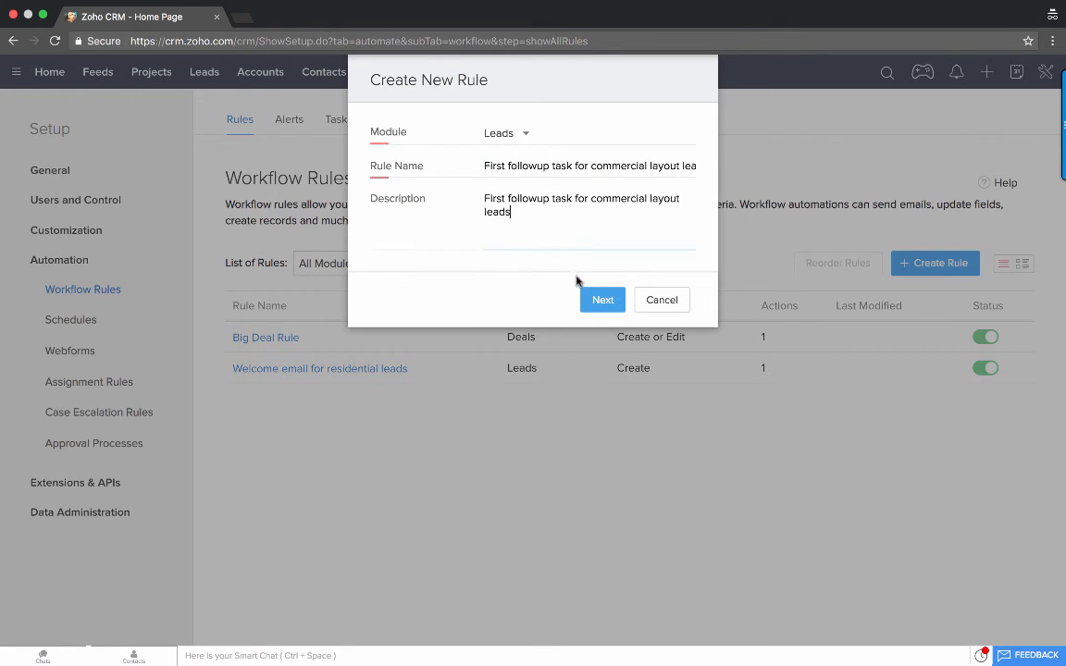
pyautogui.click(599, 274)
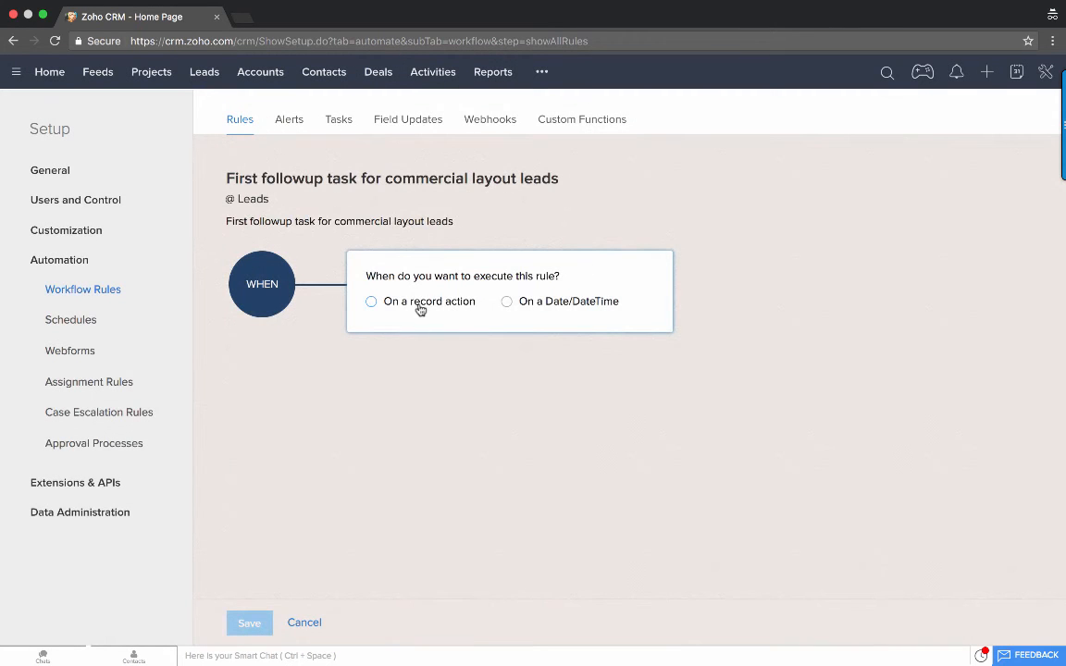
# Step: Set the follow-up rule to execute on record creation for leads whose Layout is Commercial property
pyautogui.click(374, 302)
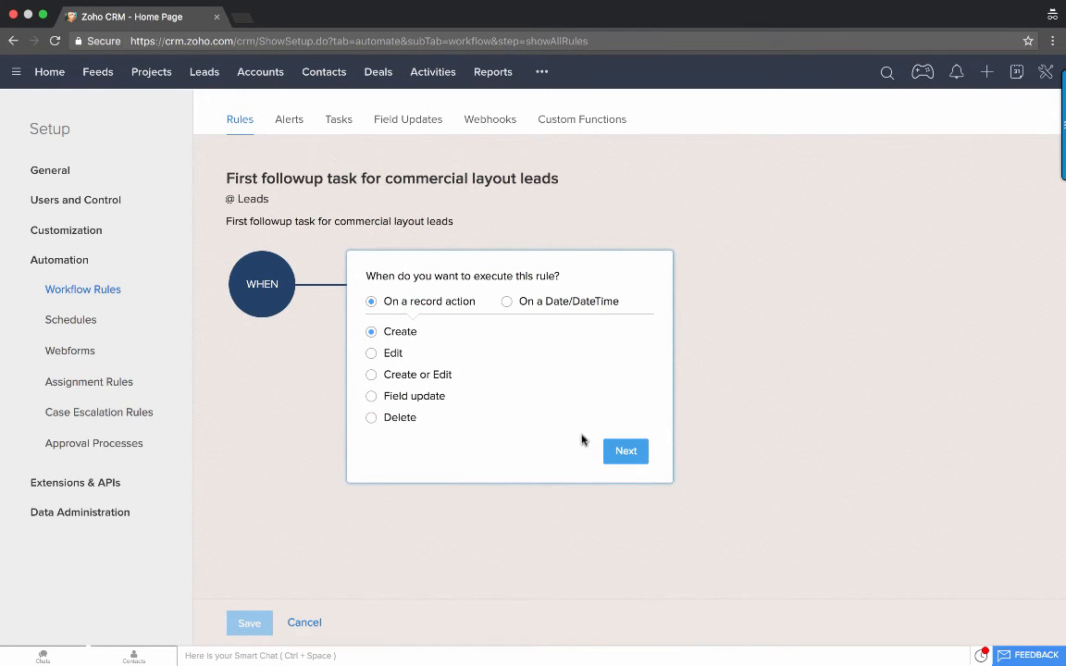
pyautogui.click(625, 452)
pyautogui.click(423, 405)
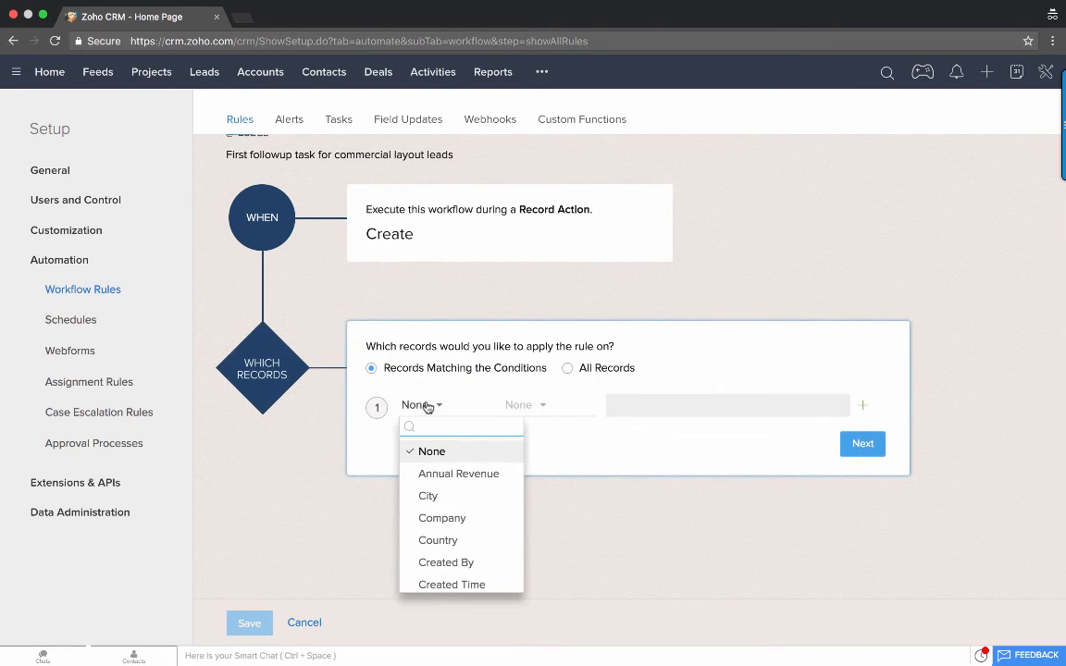
pyautogui.write('Lay')
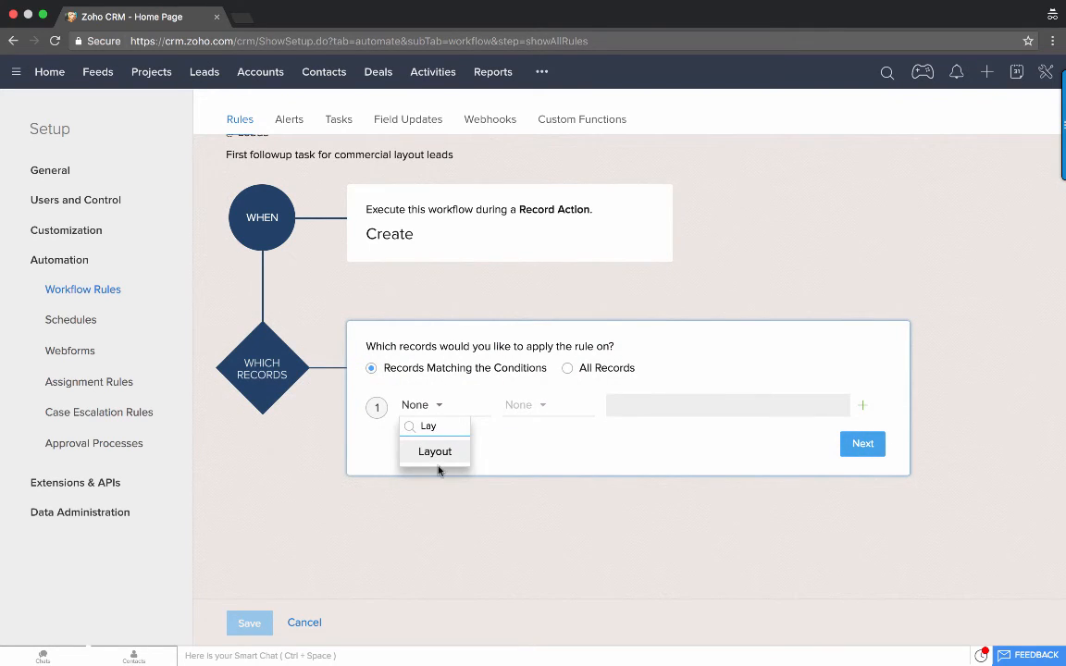
pyautogui.click(435, 453)
pyautogui.click(599, 413)
pyautogui.click(612, 430)
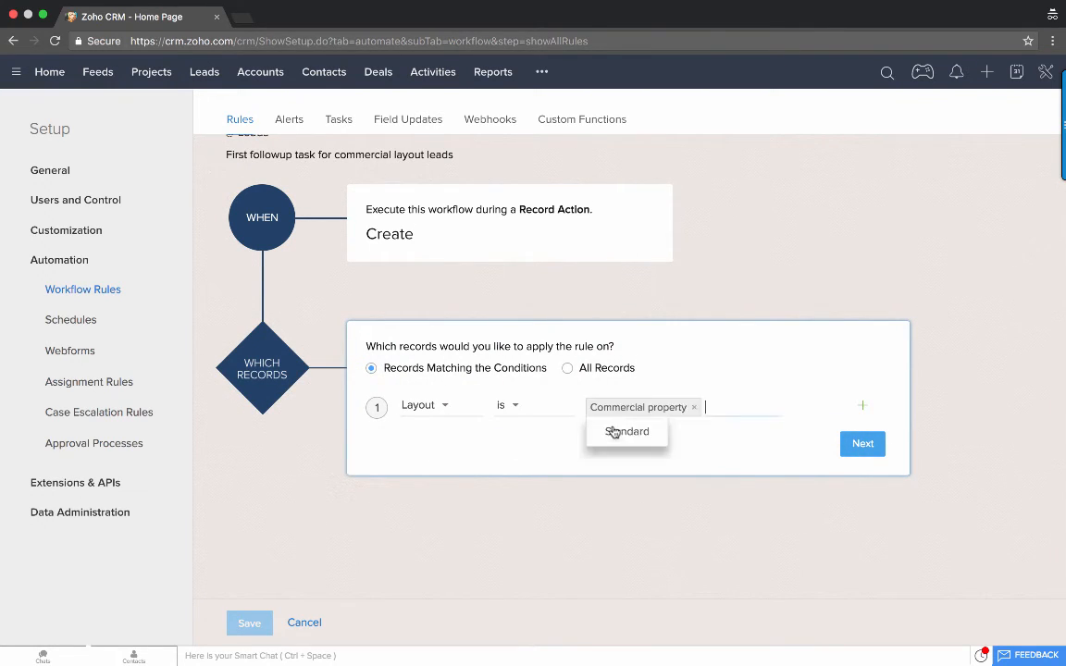
pyautogui.click(849, 444)
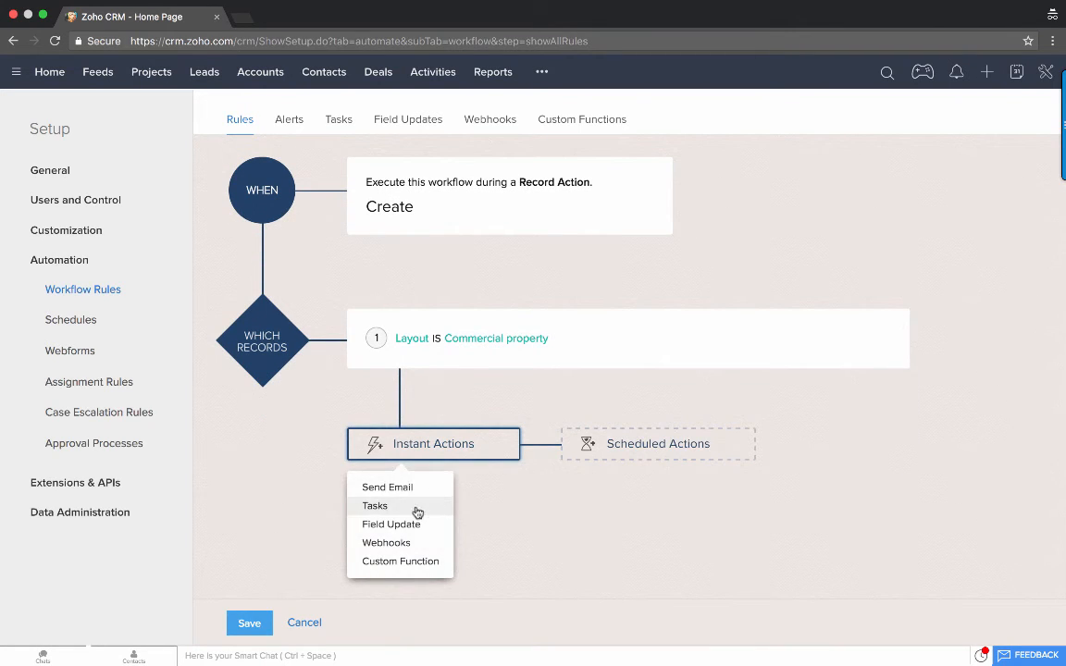
# Step: Associate the "Commercial Follow up - Phase 1" task as an instant action and save the rule
pyautogui.click(410, 513)
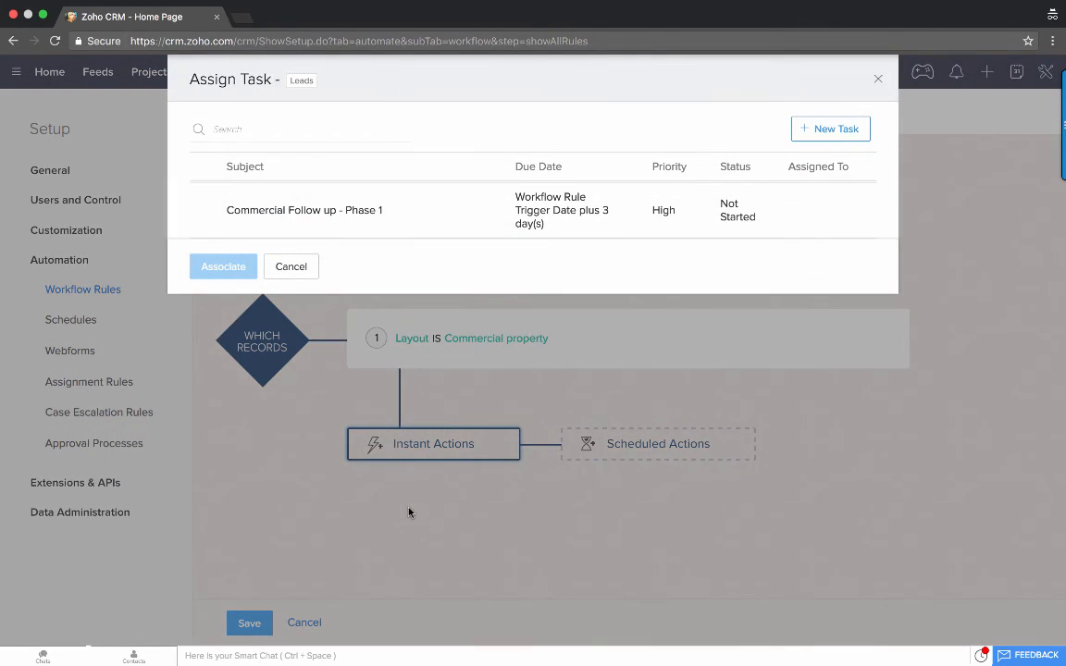
pyautogui.click(284, 218)
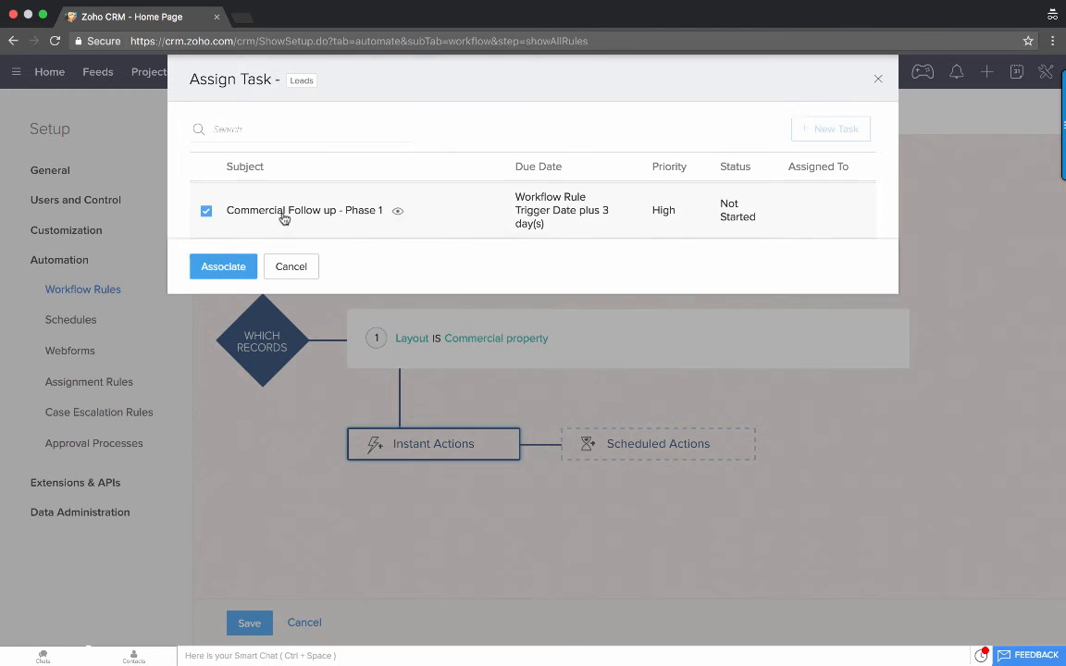
pyautogui.click(227, 267)
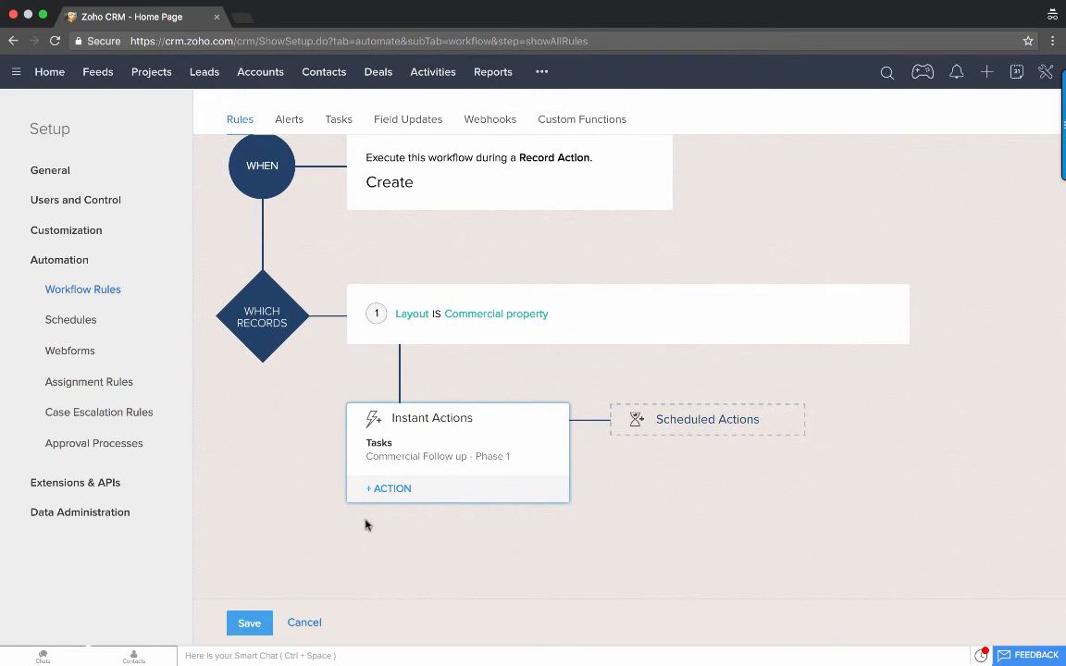
pyautogui.click(248, 625)
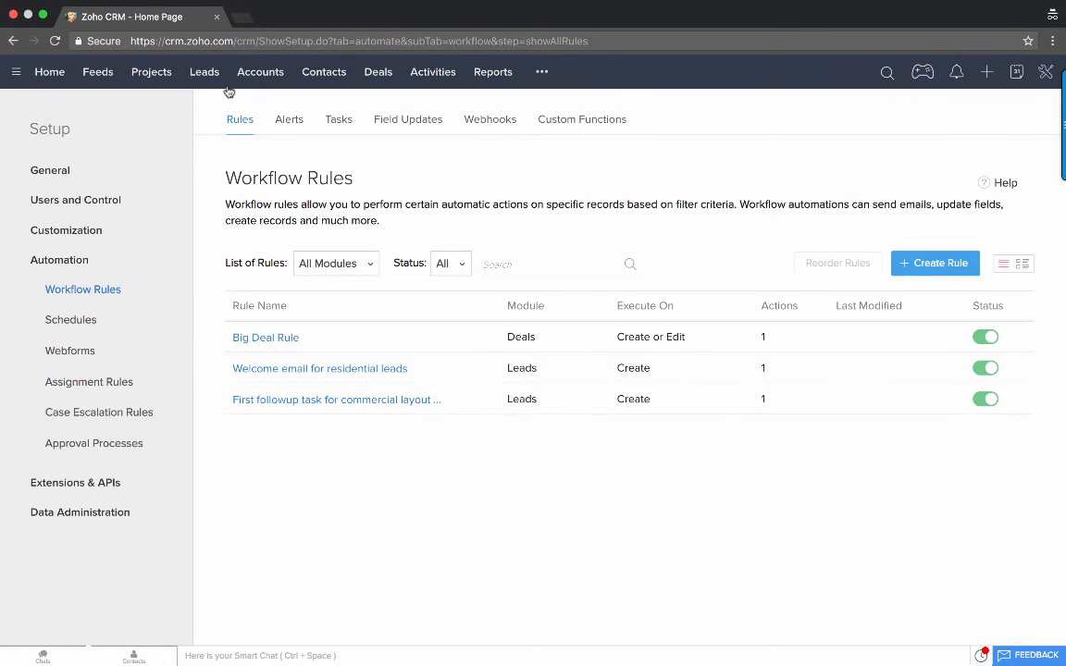
# Step: Start a new lead in the Standard layout and enter the lead's first name, last name and email address
pyautogui.click(197, 77)
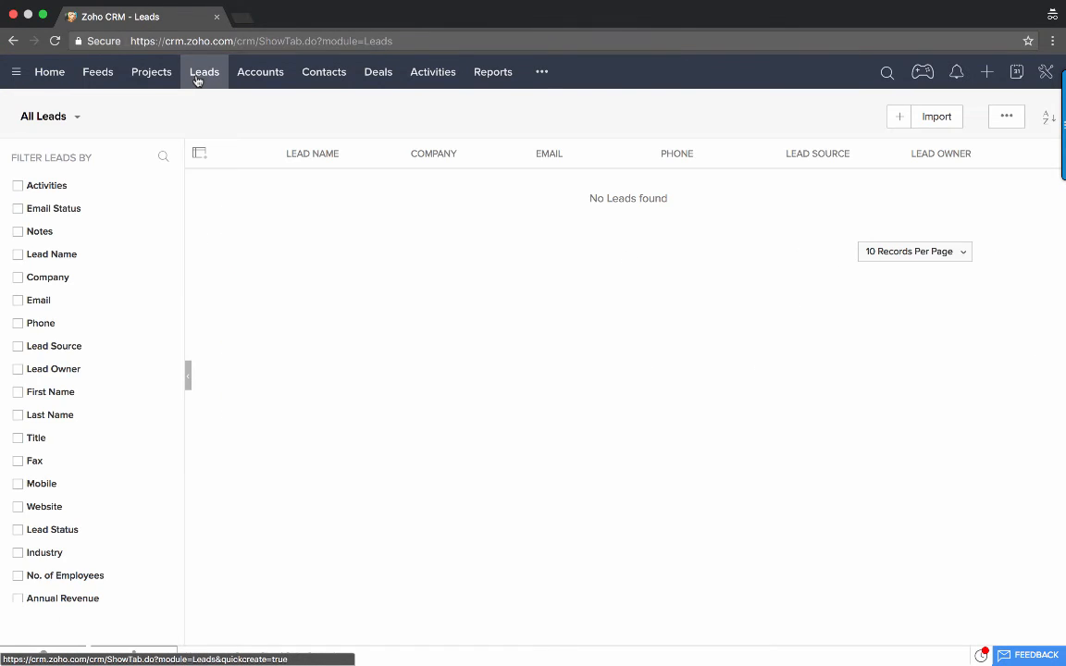
pyautogui.click(899, 117)
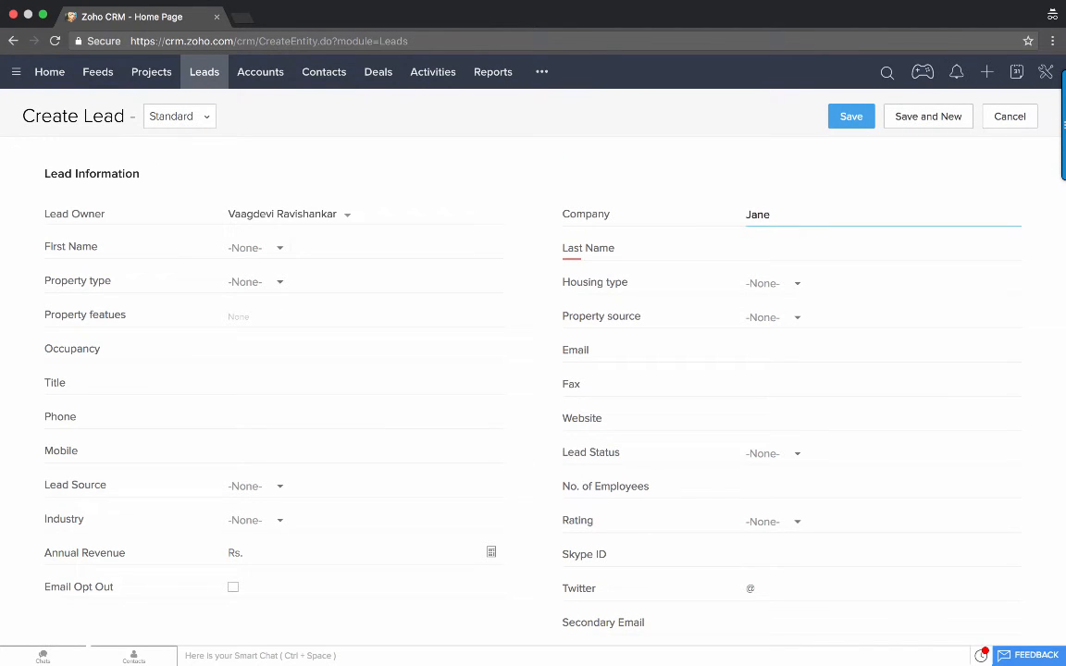
pyautogui.press('super+a')
pyautogui.press('super+x')
pyautogui.click(372, 253)
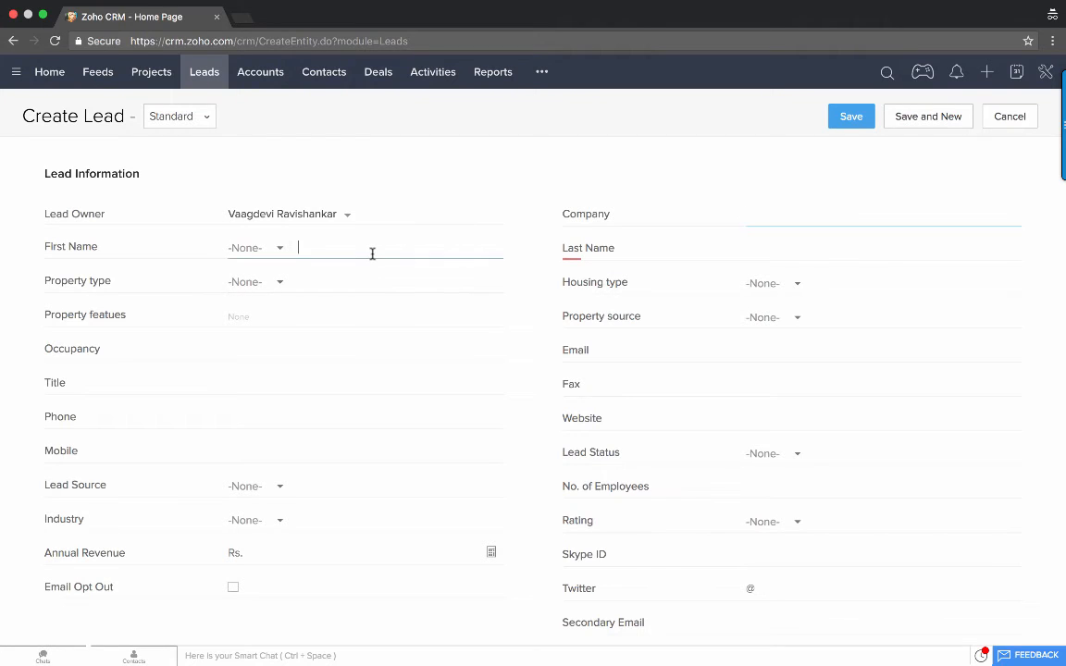
pyautogui.press('super+v')
pyautogui.click(767, 247)
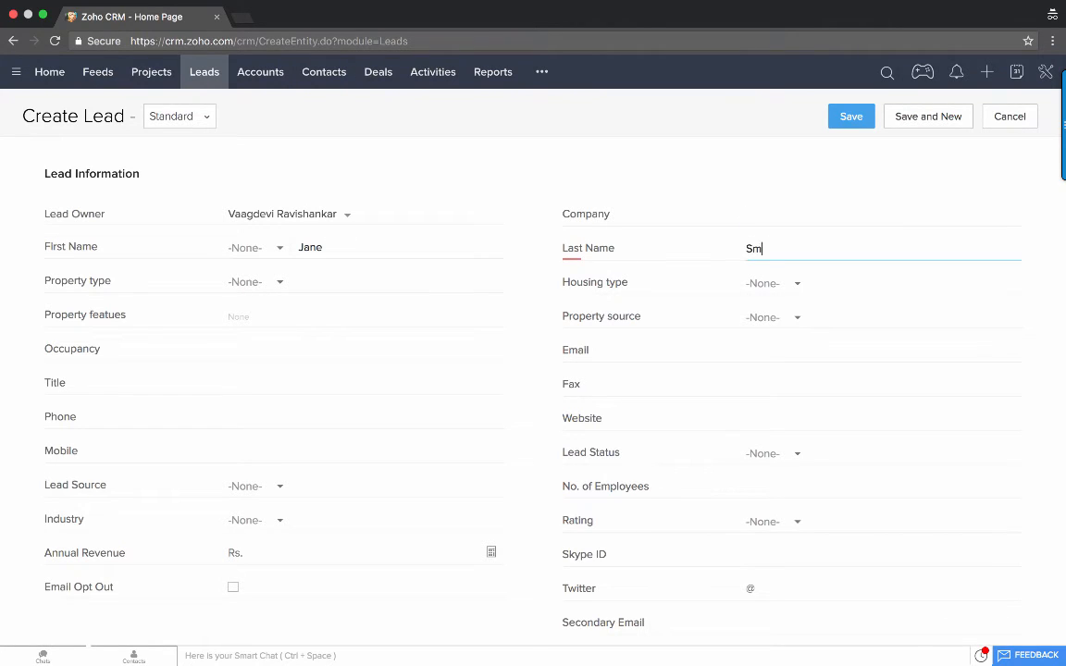
pyautogui.write('Smith')
pyautogui.click(773, 352)
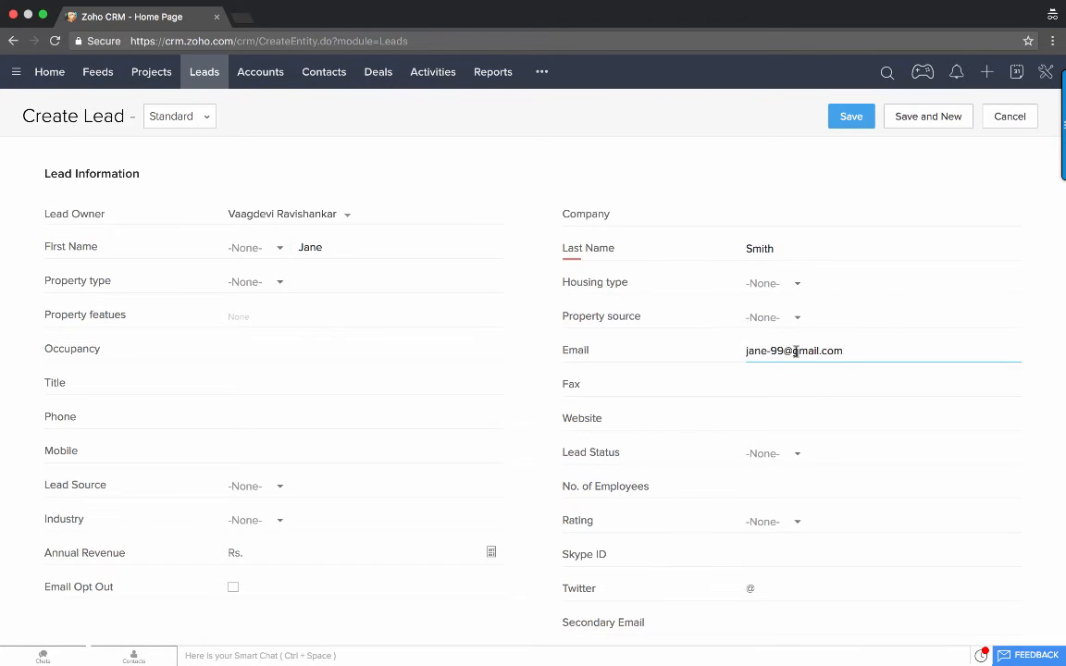
# Step: Set Property source to Craiglist, Housing type to 1 BHK and Property type to Apartments, and save the lead
pyautogui.click(793, 319)
pyautogui.click(783, 360)
pyautogui.click(767, 284)
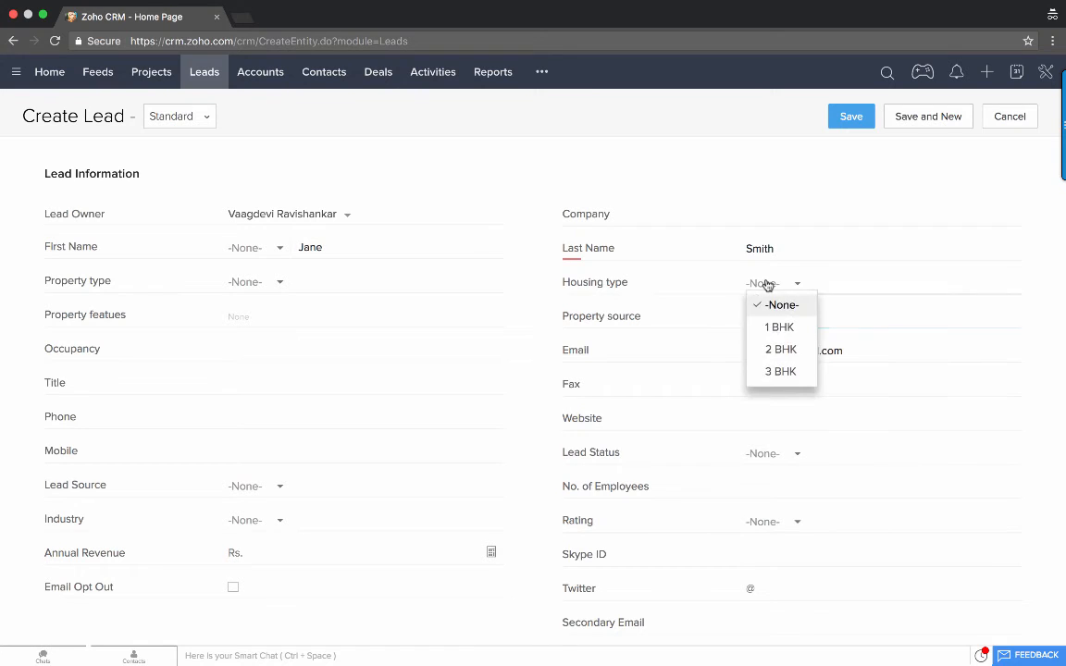
pyautogui.click(779, 328)
pyautogui.click(252, 281)
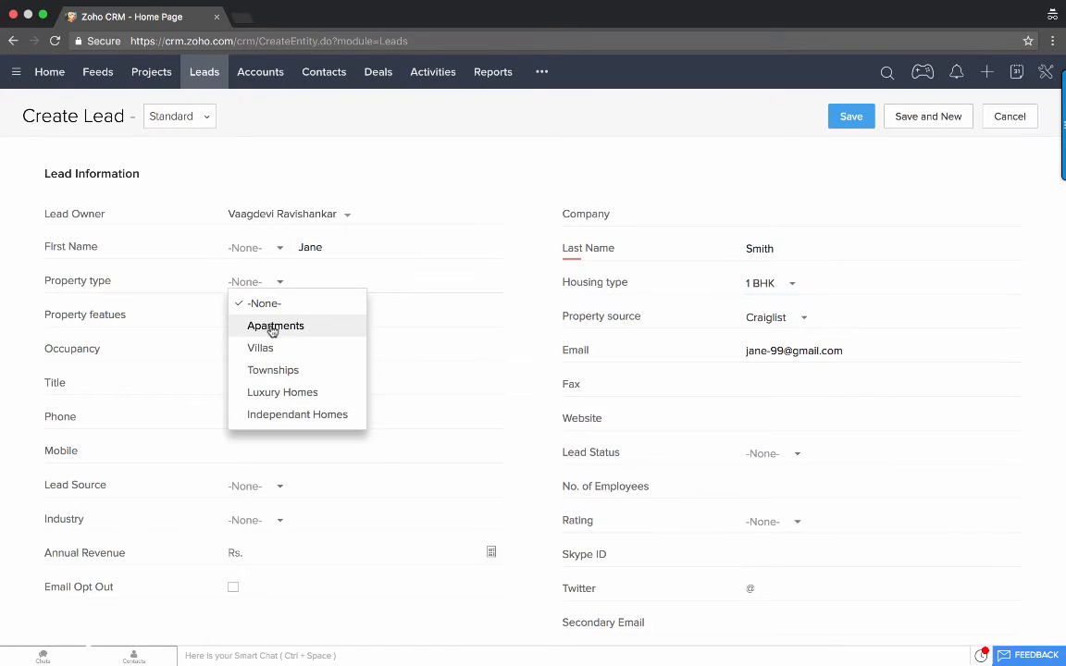
pyautogui.click(273, 328)
pyautogui.scroll(-1, 380, 402)
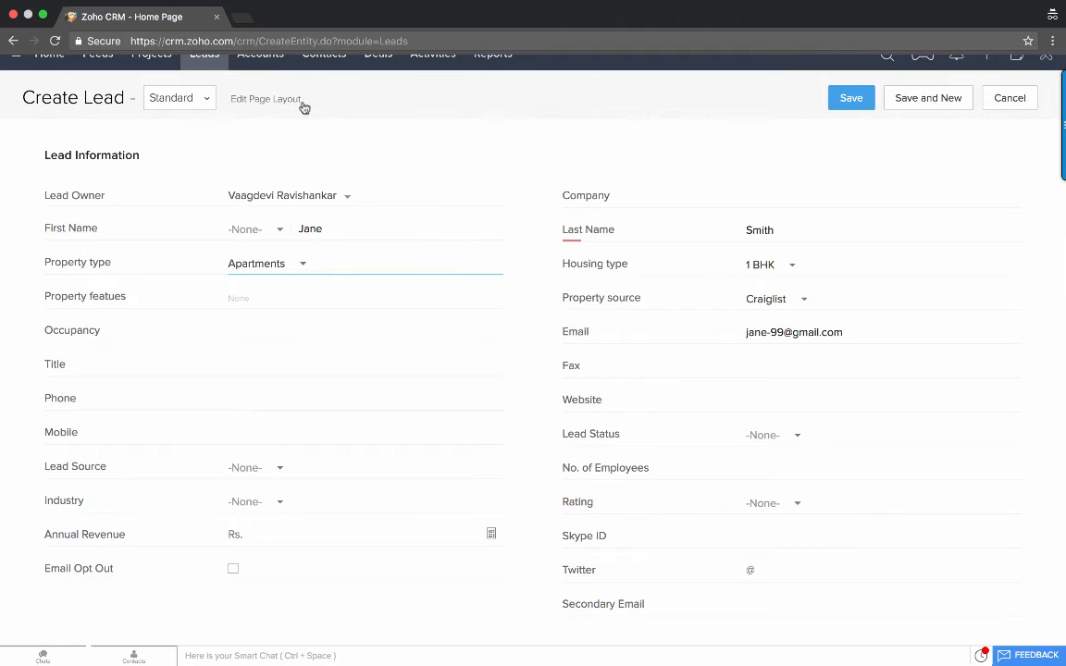
pyautogui.scroll(1, 277, 124)
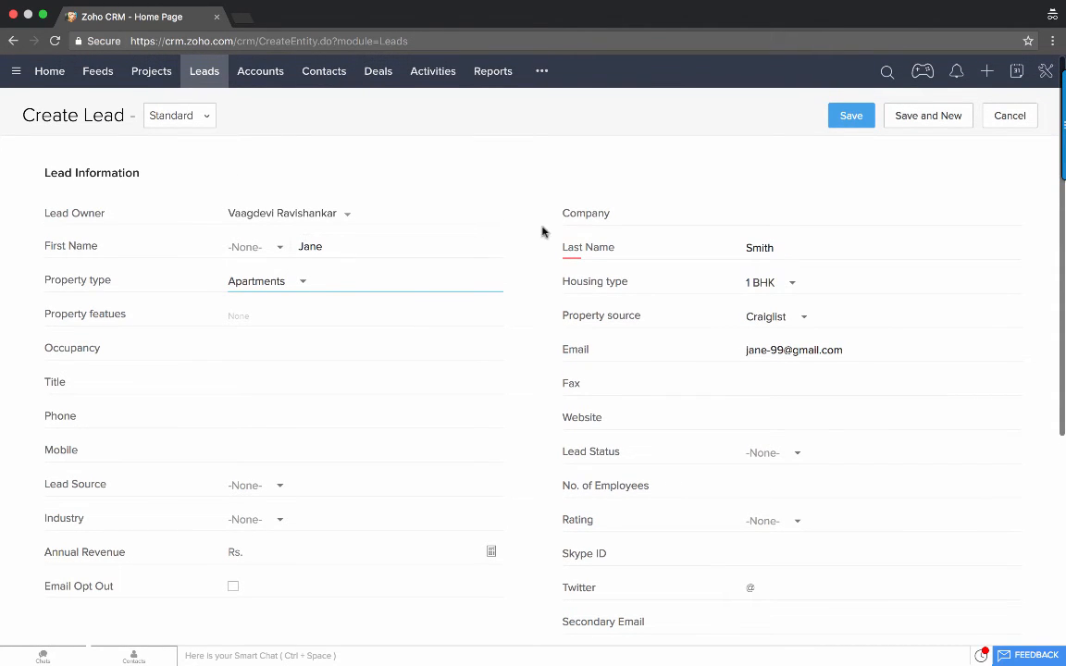
pyautogui.click(850, 123)
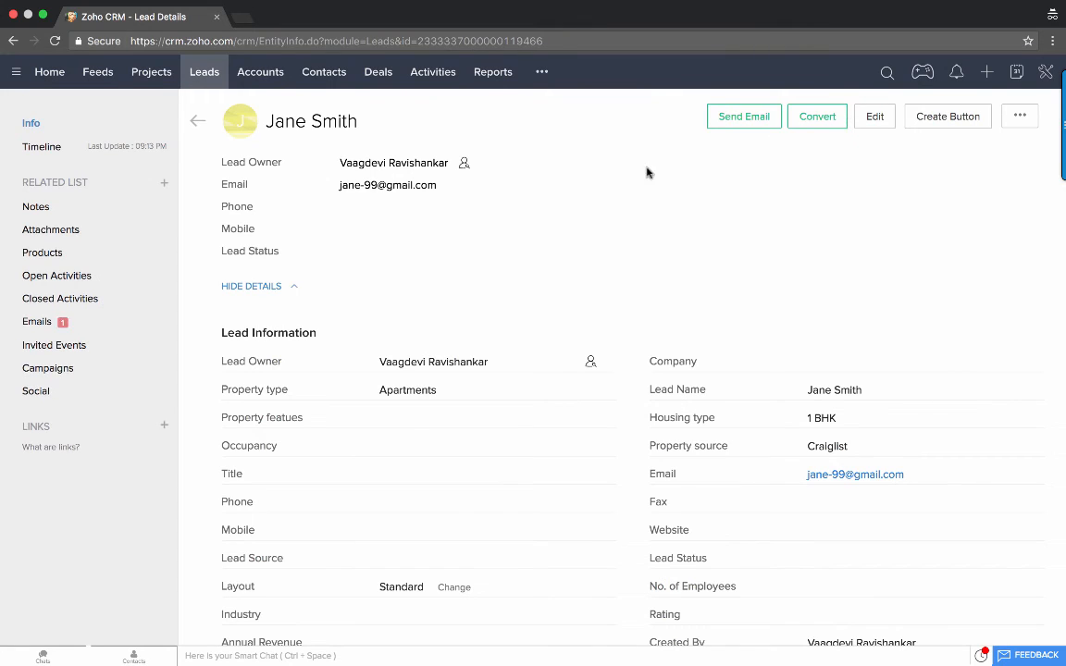
# Step: Check the new lead's Emails related list for the workflow alert and review its lead information
pyautogui.click(46, 325)
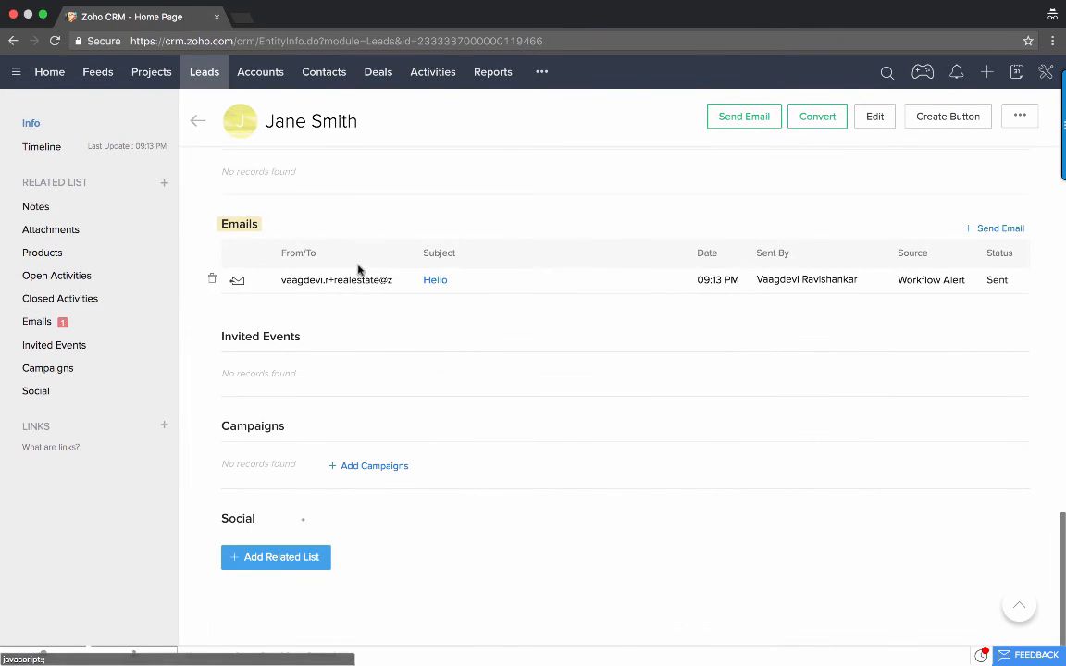
pyautogui.scroll(1, 438, 275)
pyautogui.scroll(15, 438, 275)
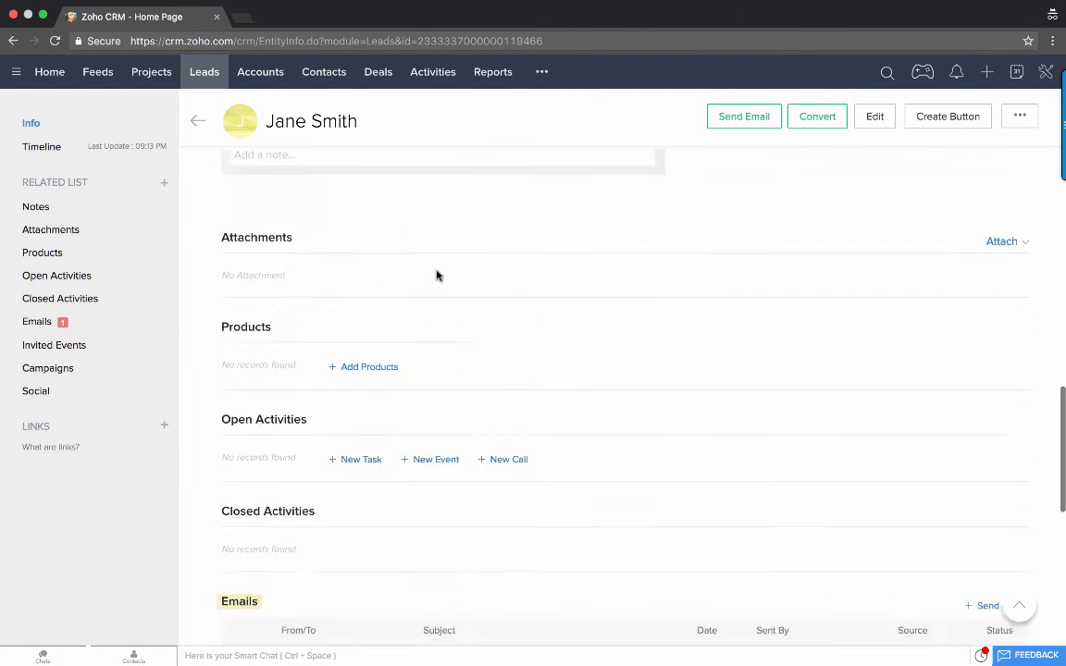
pyautogui.scroll(5, 437, 275)
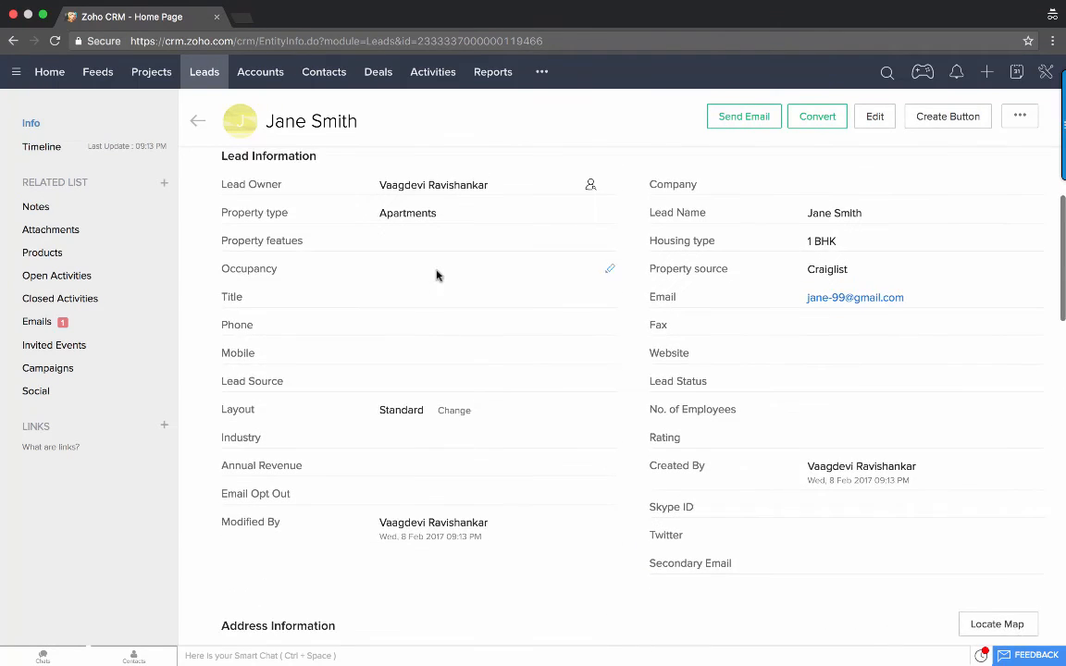
# Step: Start a new lead in the Commercial property layout with company Acme Inc, and enter the lead's first and last name
pyautogui.click(203, 79)
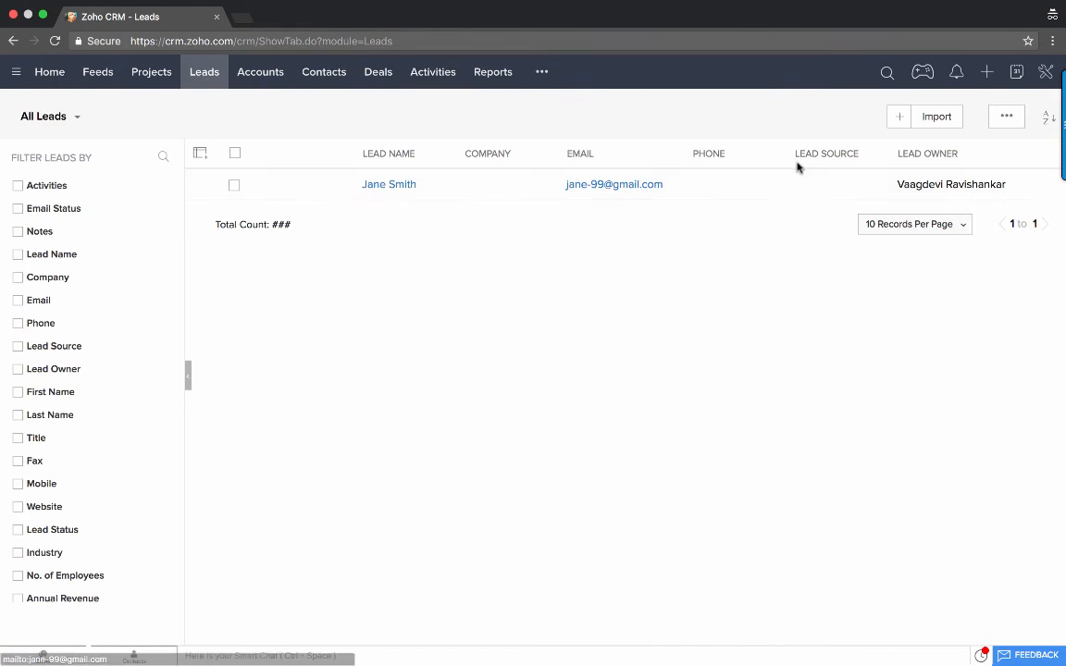
pyautogui.click(897, 117)
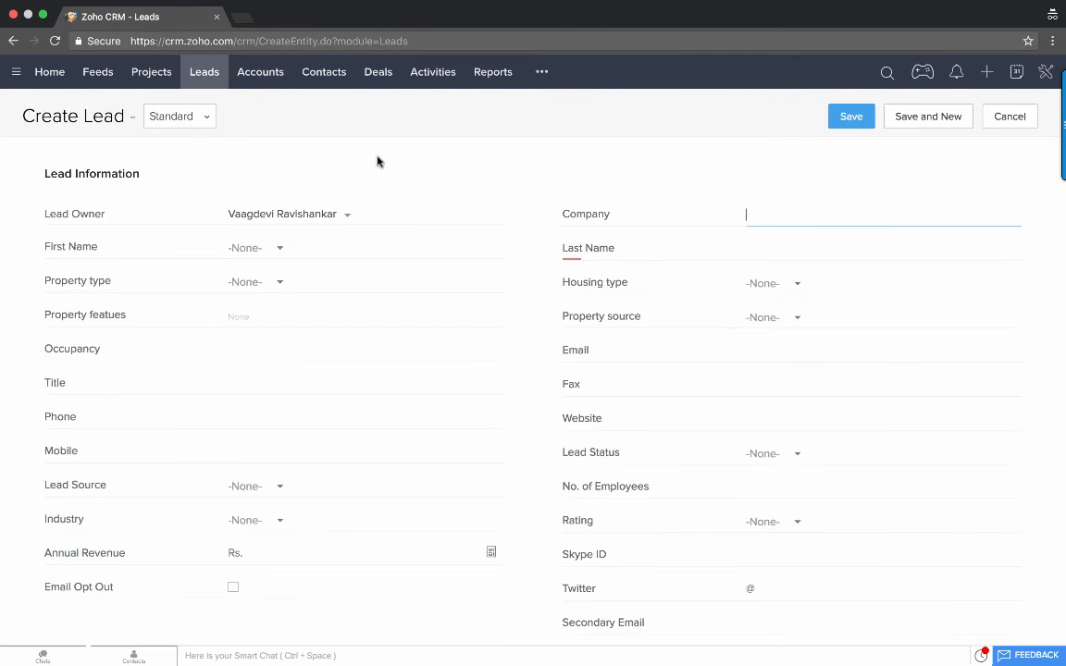
pyautogui.click(174, 119)
pyautogui.click(183, 150)
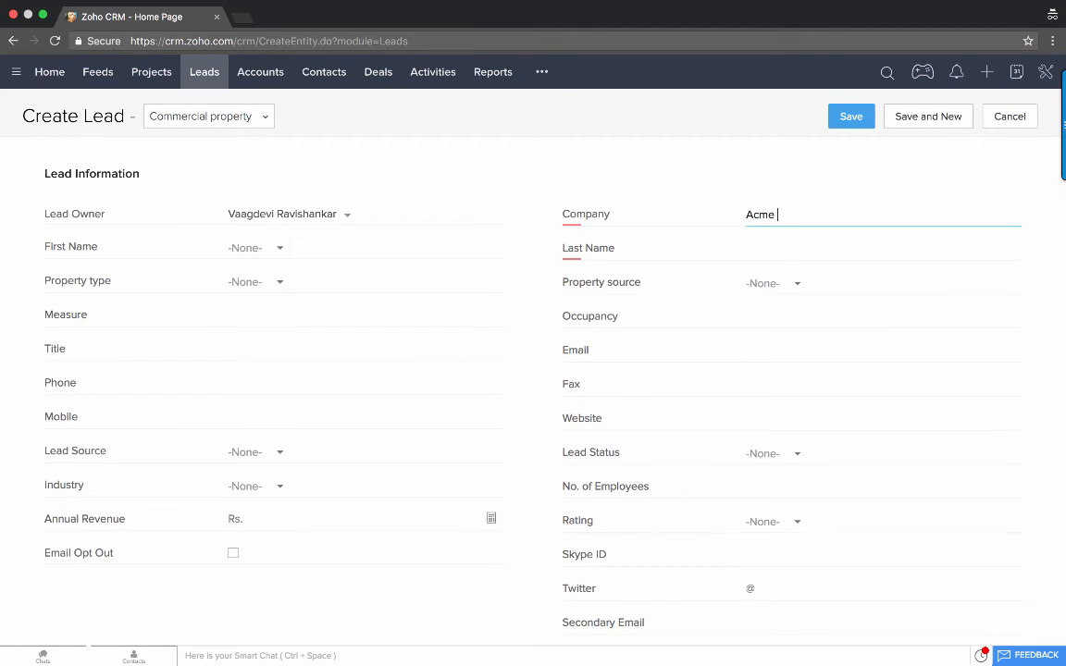
pyautogui.write('Inc')
pyautogui.click(372, 245)
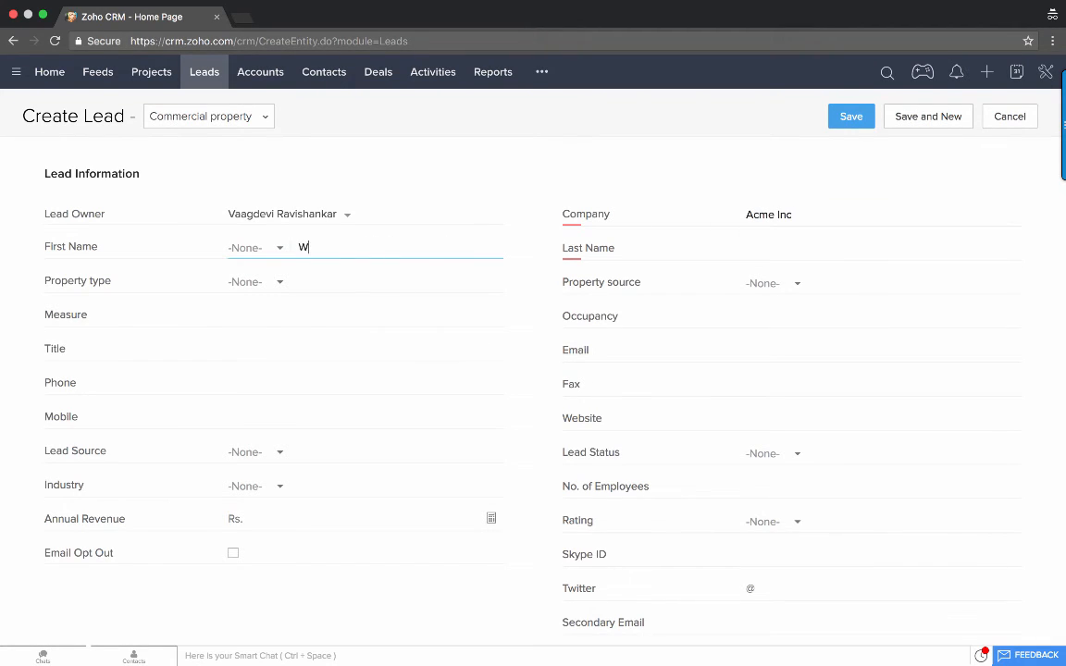
pyautogui.click(753, 252)
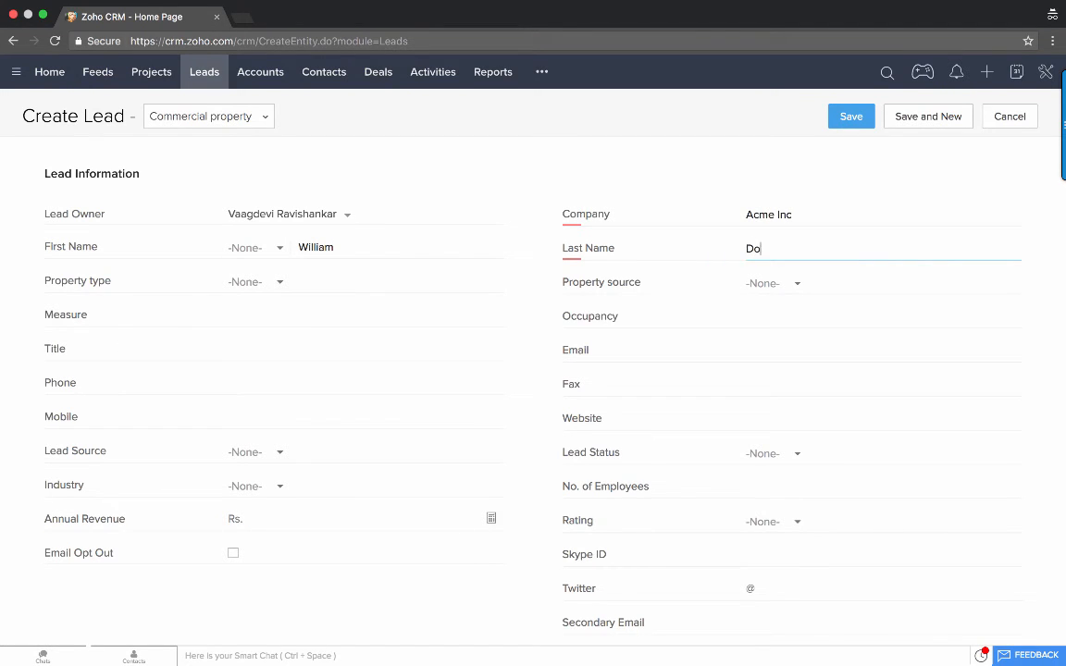
pyautogui.write('Donald')
# Step: Set Property source to Craiglist and Property type to Shopping malls, and save the lead
pyautogui.click(759, 283)
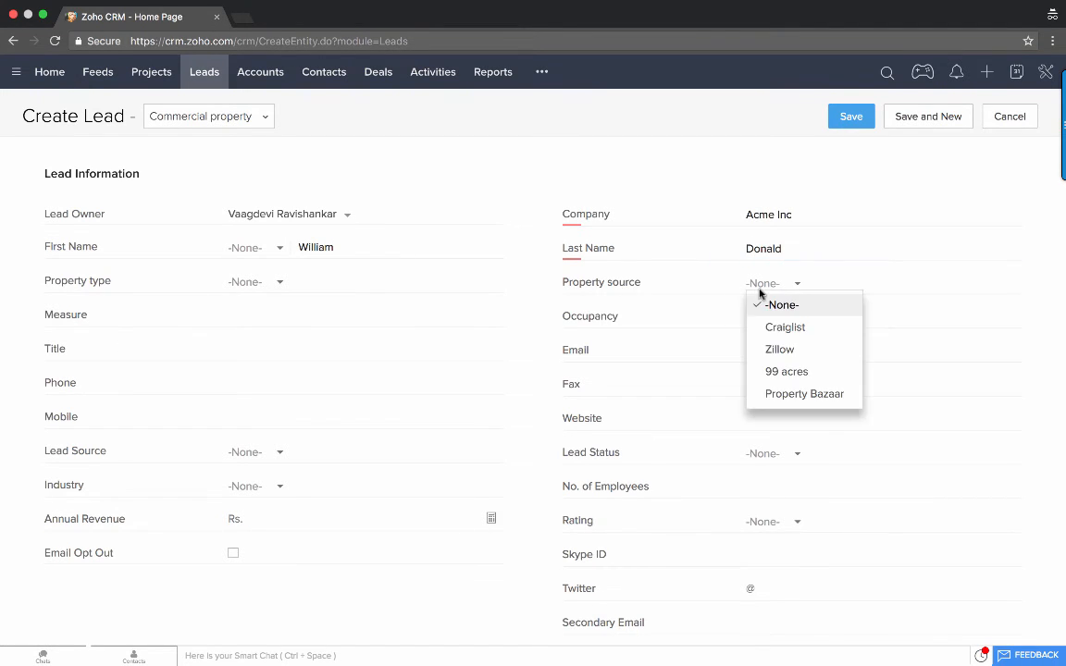
pyautogui.click(784, 326)
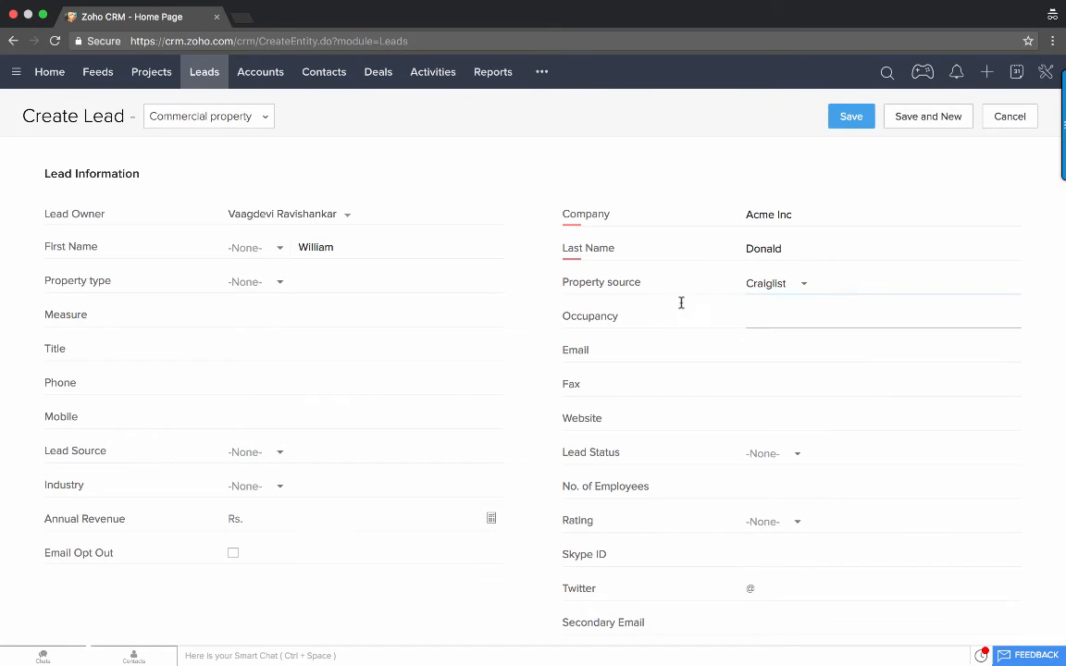
pyautogui.click(268, 285)
pyautogui.click(280, 327)
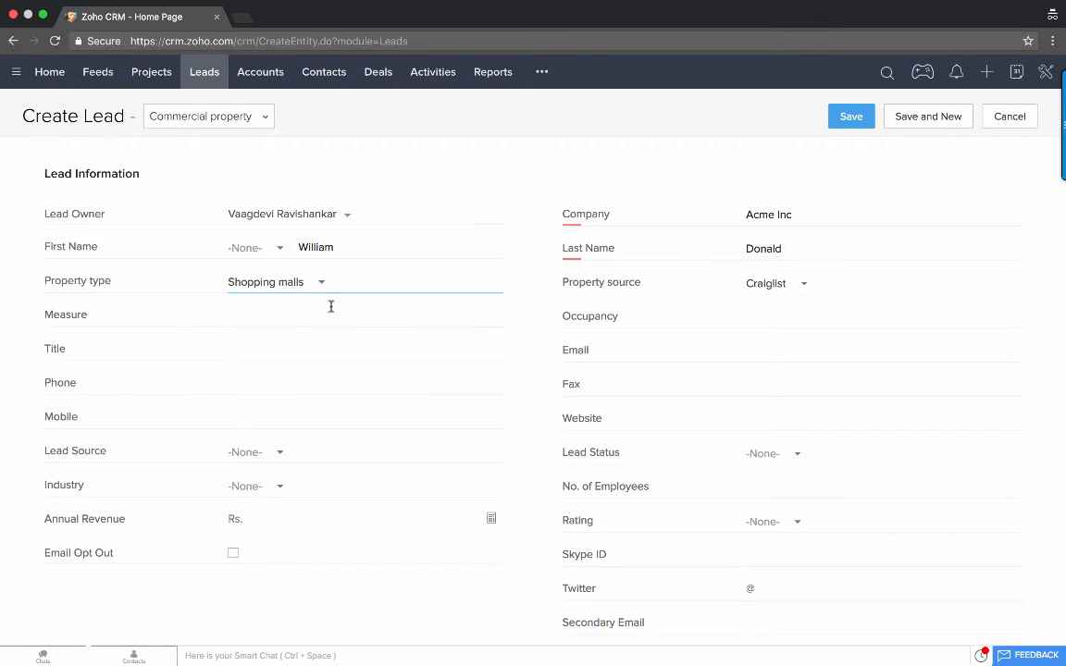
pyautogui.scroll(-1, 359, 366)
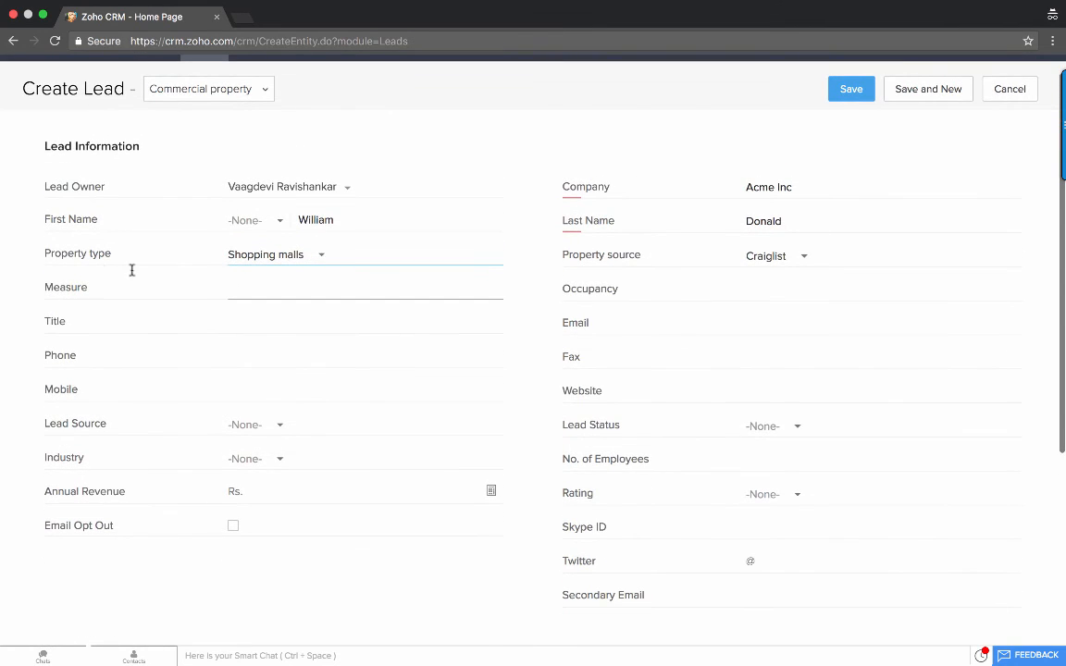
pyautogui.moveTo(44, 254); pyautogui.dragTo(113, 259)
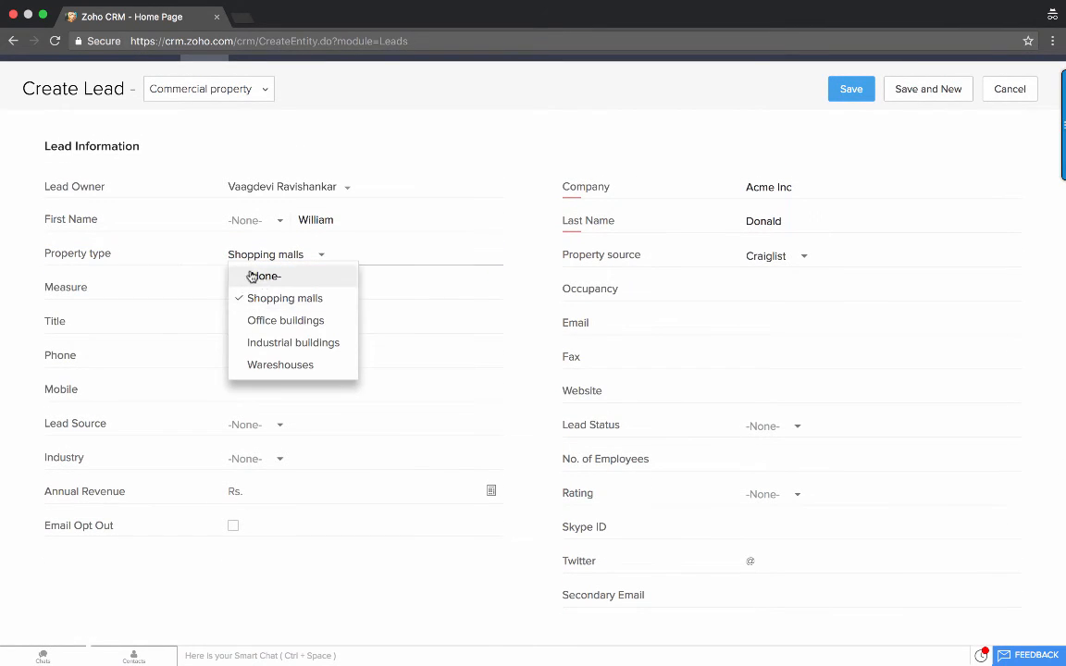
pyautogui.click(280, 297)
pyautogui.scroll(1, 388, 324)
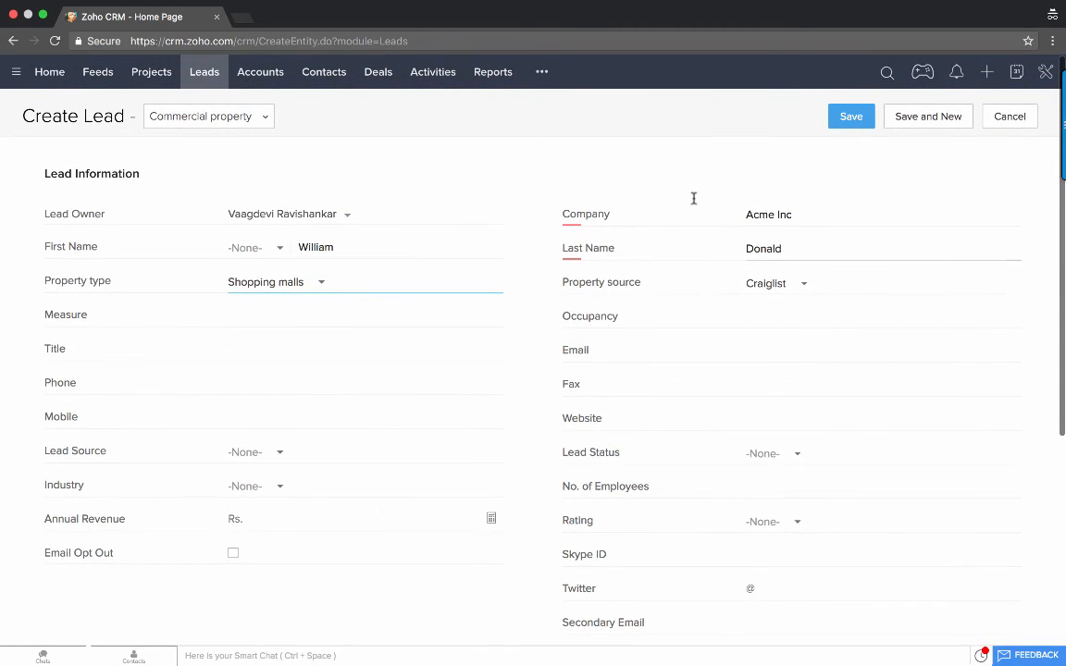
pyautogui.click(850, 120)
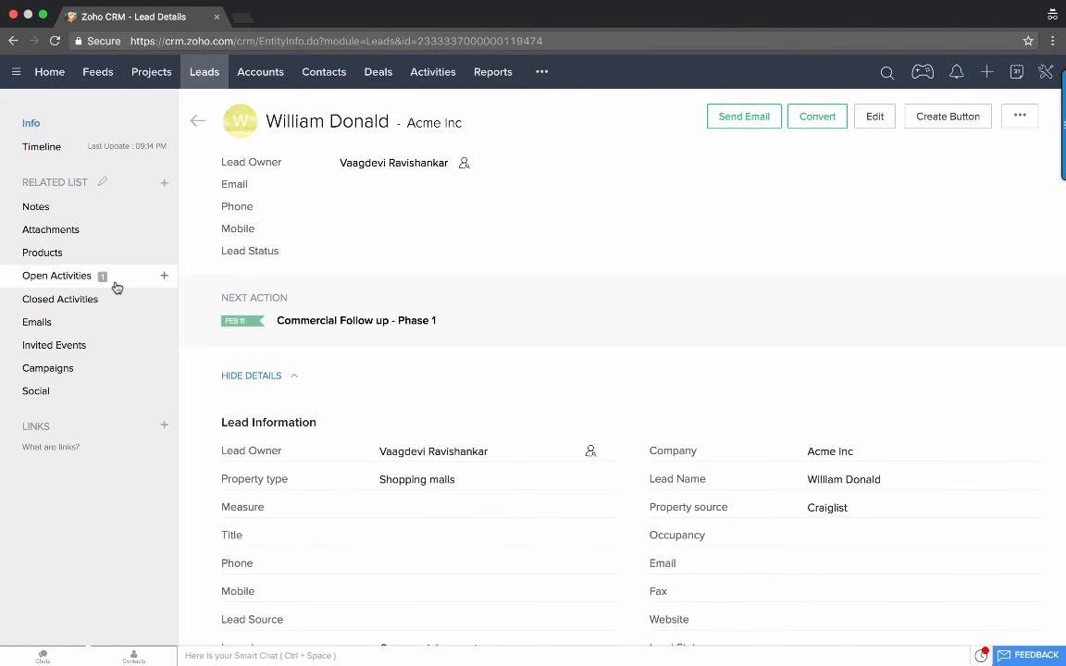
# Step: Check the new lead's Open Activities related list for the task assigned by the workflow
pyautogui.click(100, 278)
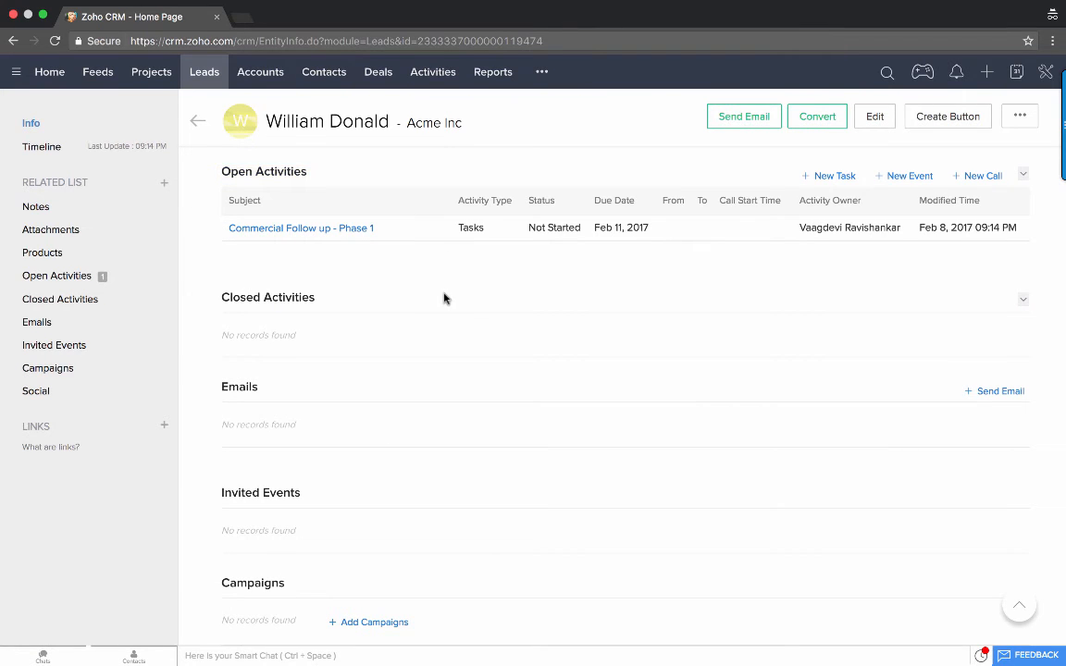
pyautogui.scroll(5, 444, 298)
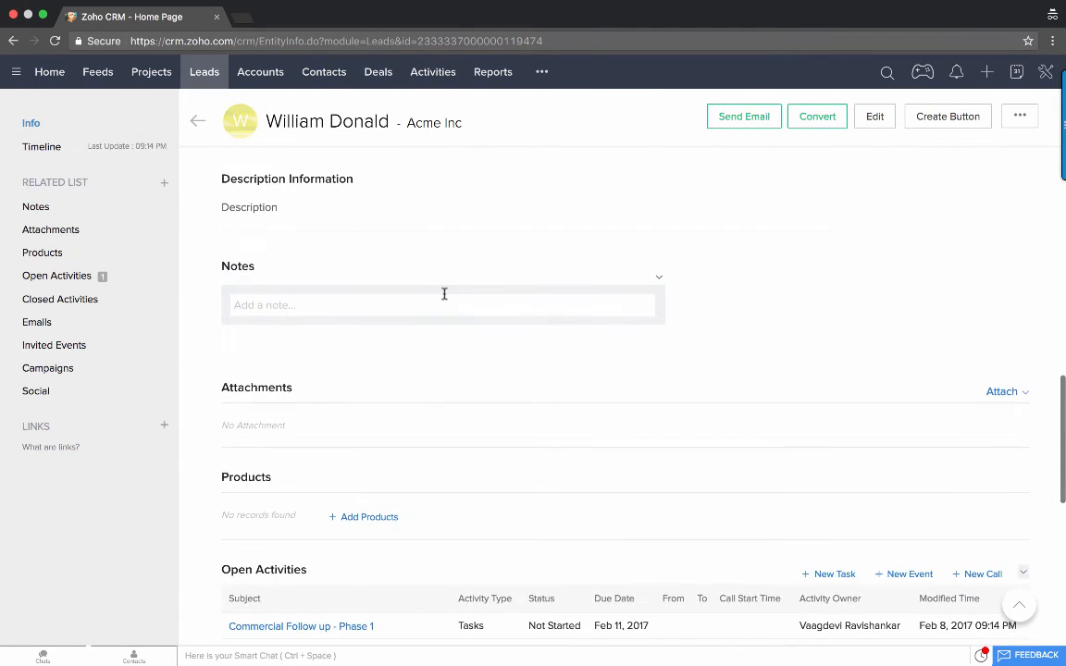
pyautogui.scroll(1, 445, 296)
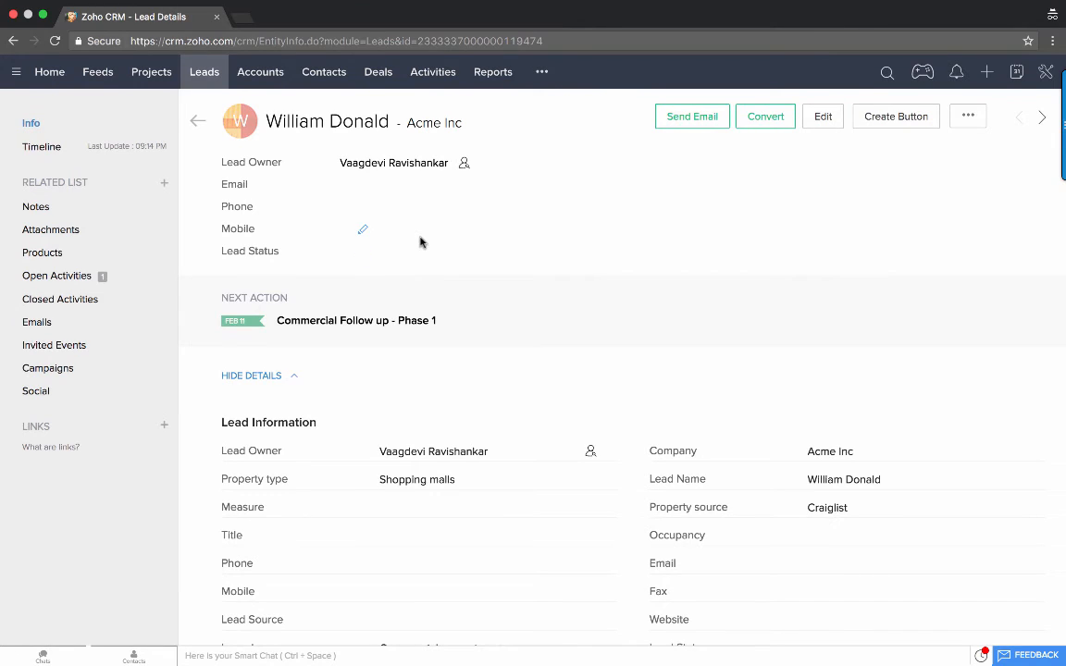
# Step: Edit the Todays Leads report and add an advanced filter where Layout is Commercial property
pyautogui.click(494, 74)
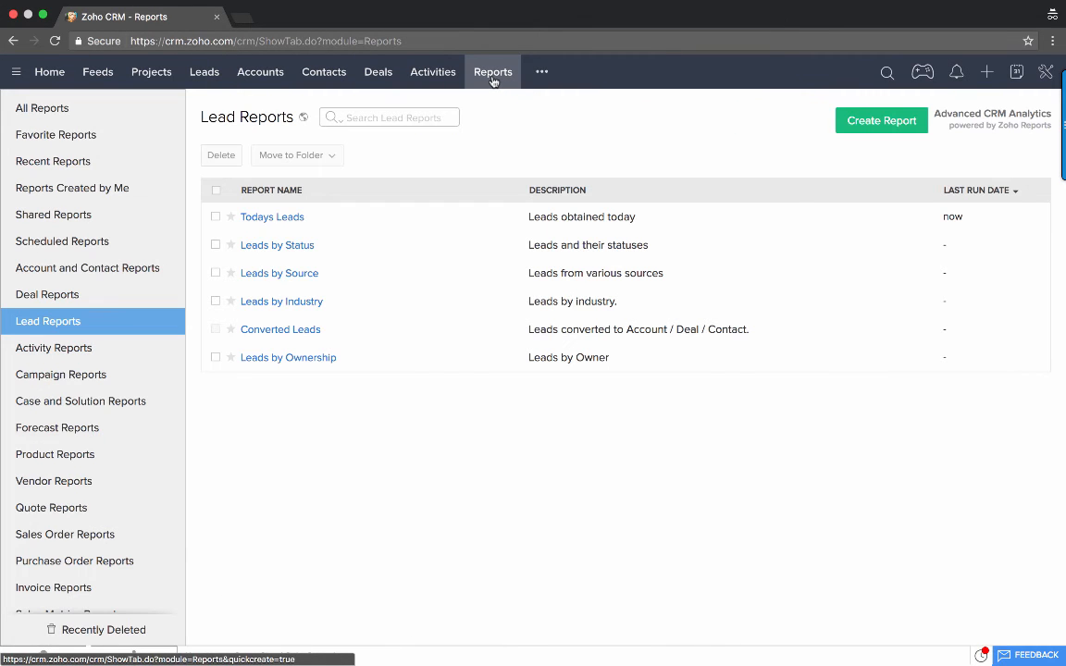
pyautogui.click(287, 222)
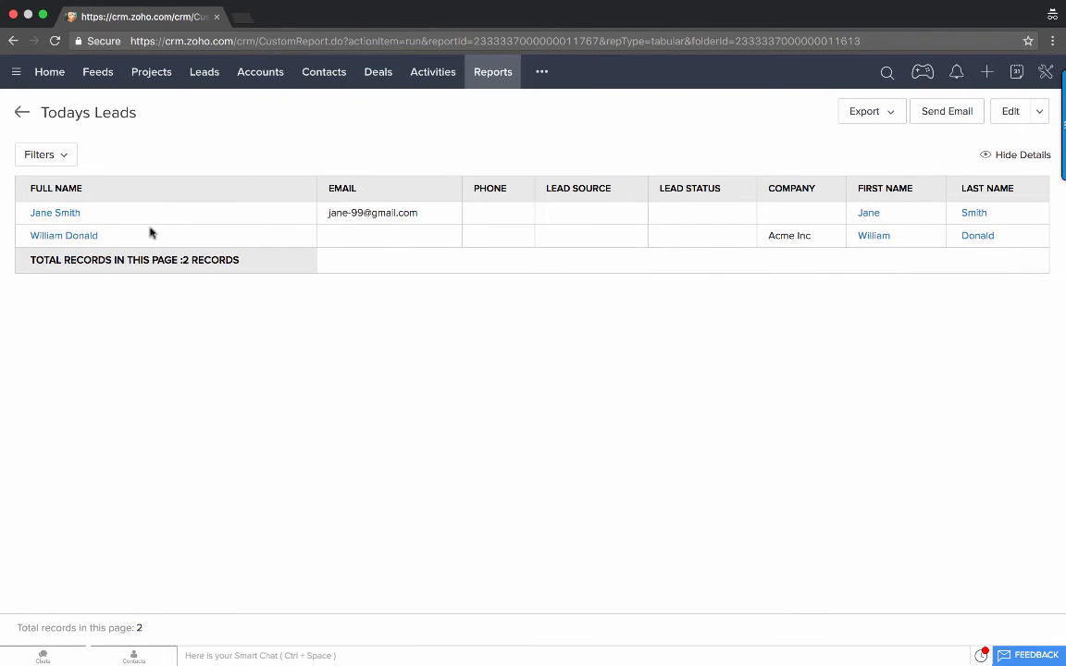
pyautogui.click(1013, 113)
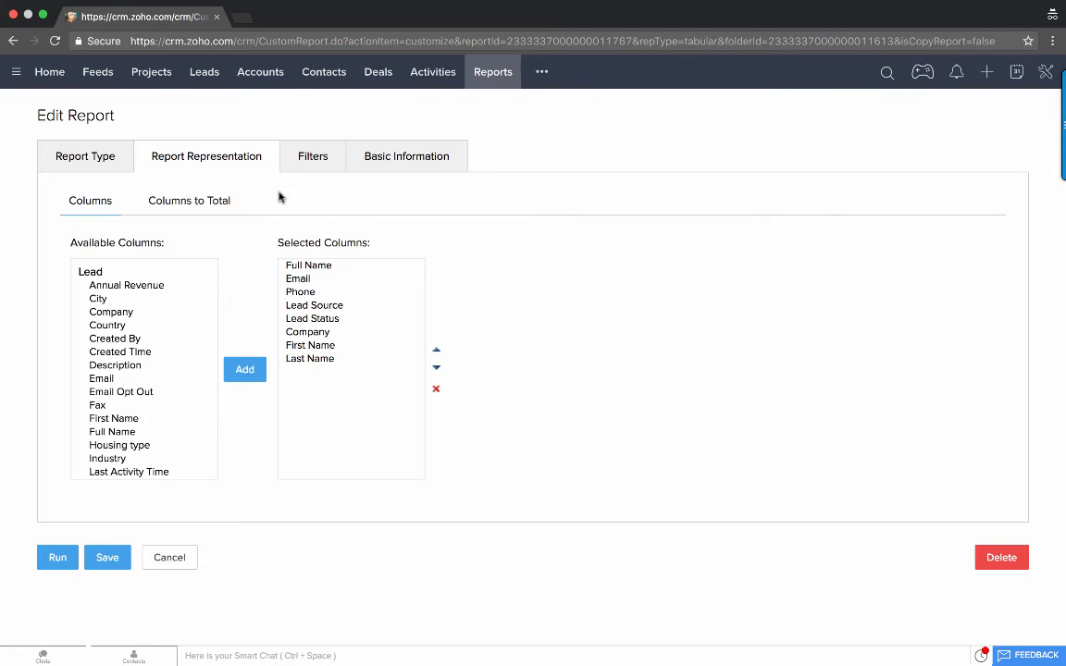
pyautogui.click(315, 158)
pyautogui.click(156, 308)
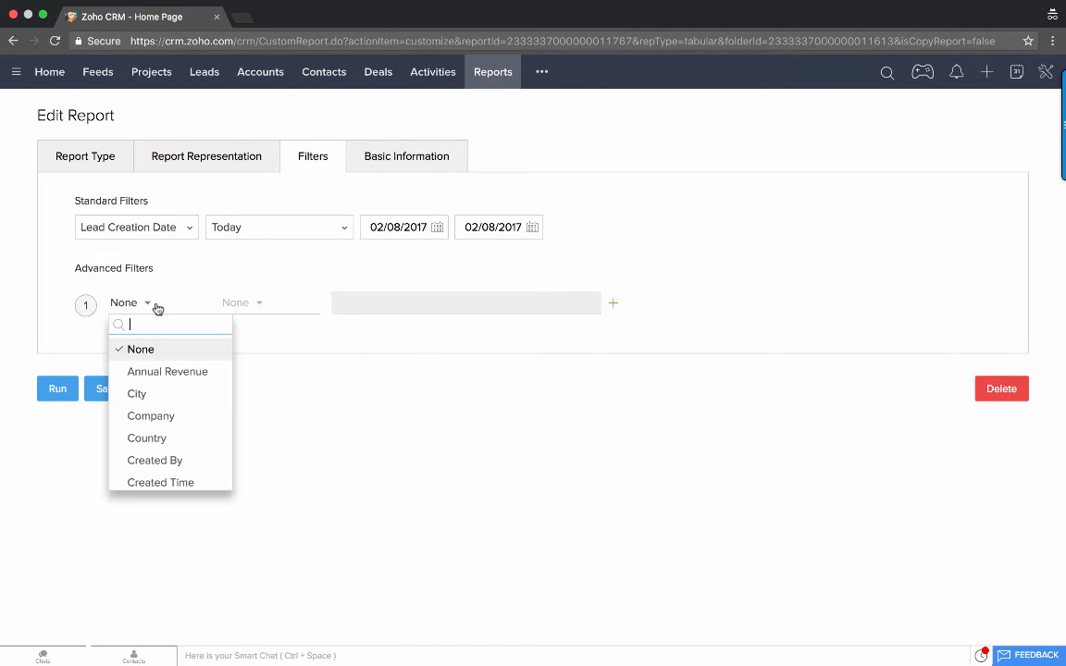
pyautogui.write('Lay')
pyautogui.click(153, 351)
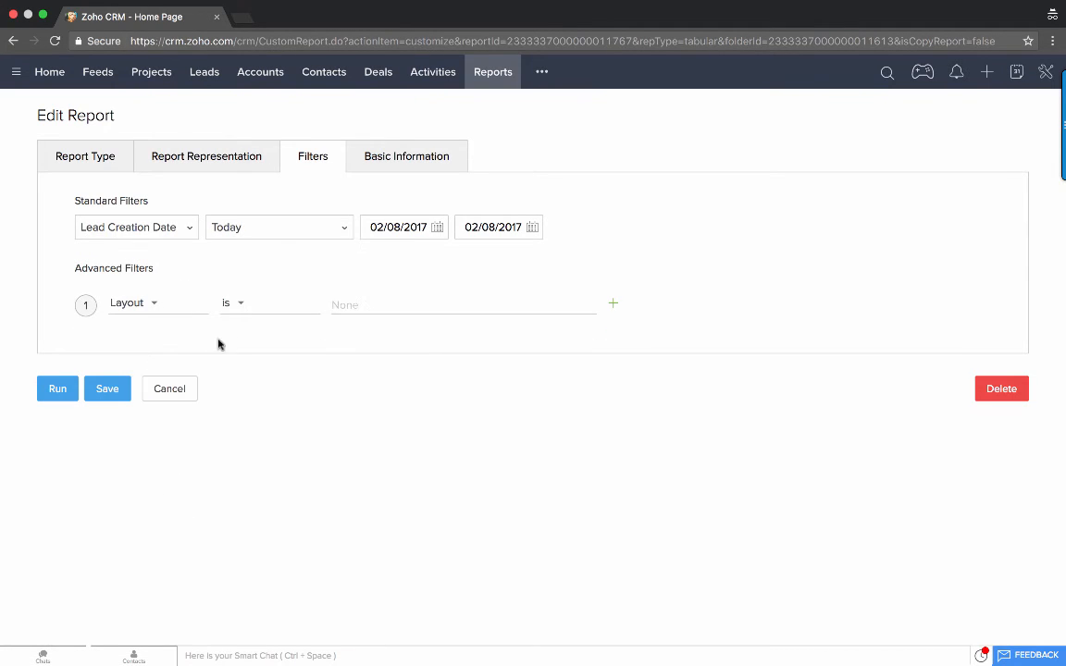
pyautogui.click(335, 305)
pyautogui.click(355, 331)
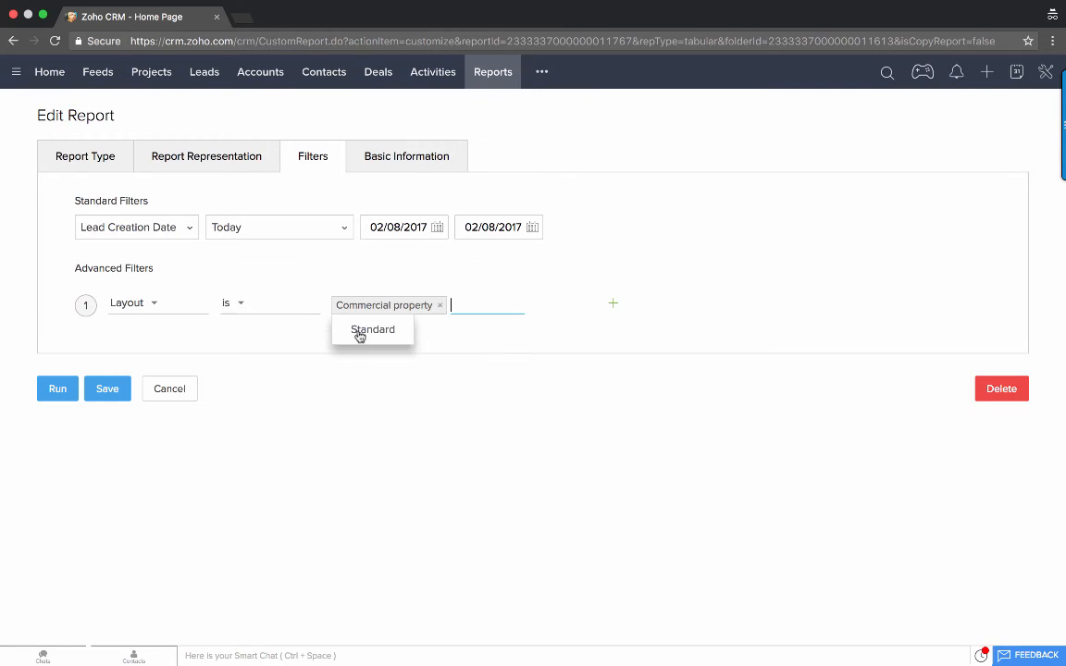
pyautogui.click(396, 401)
# Step: Rename the report "Today's Commercial Leads", change its description to "Commercial Leads obtained today." and run it
pyautogui.click(357, 156)
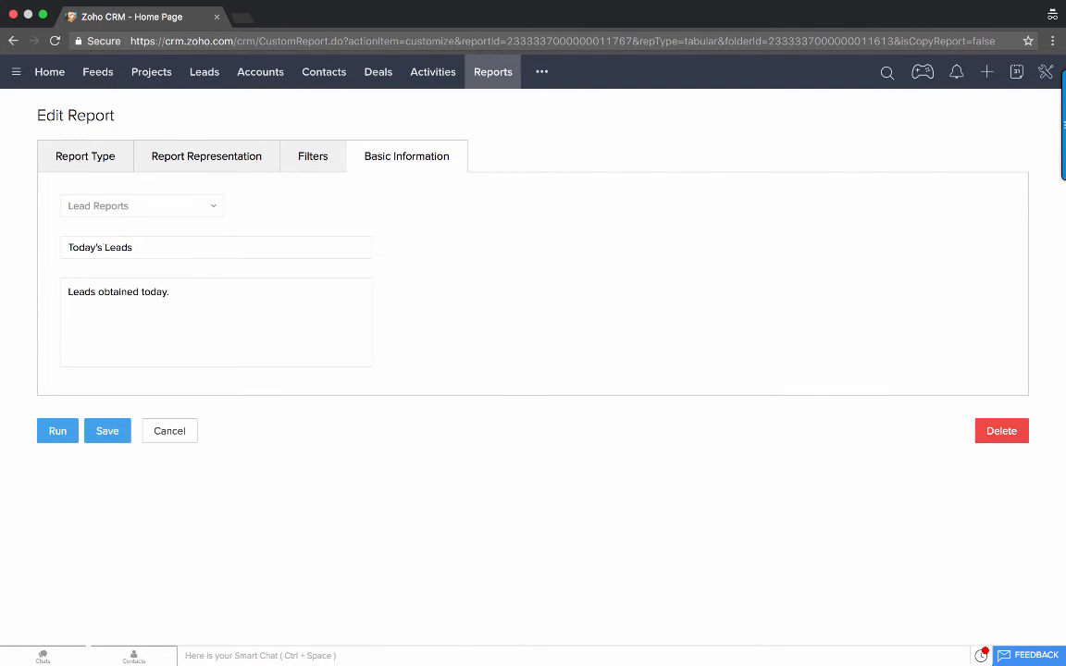
pyautogui.click(103, 247)
pyautogui.write('Commercial')
pyautogui.click(68, 292)
pyautogui.write('Commercial')
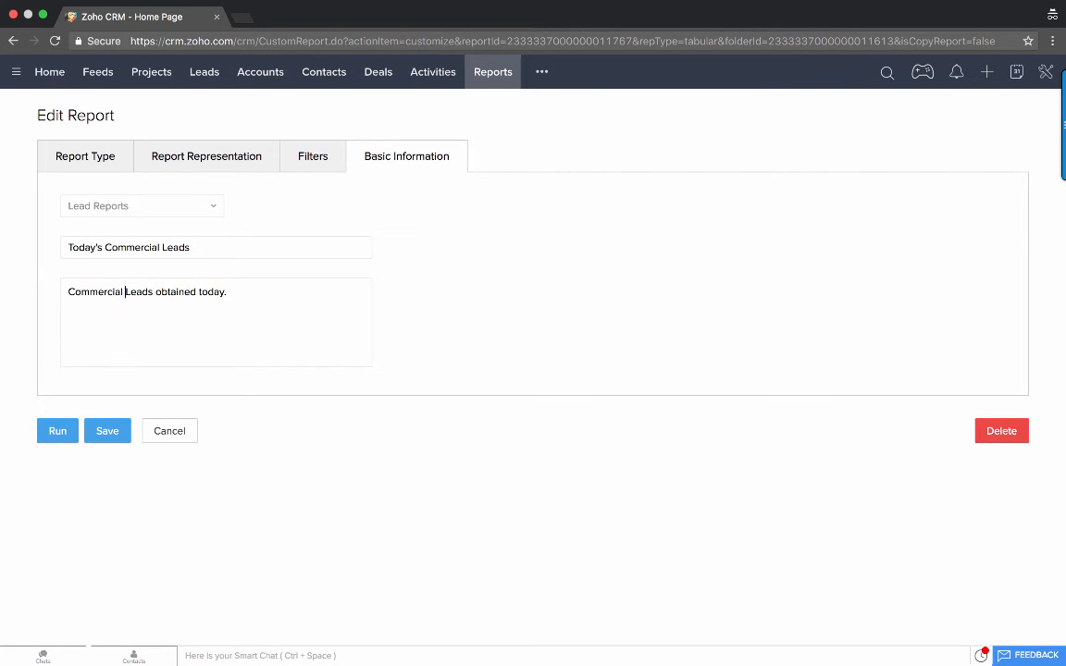
pyautogui.click(57, 433)
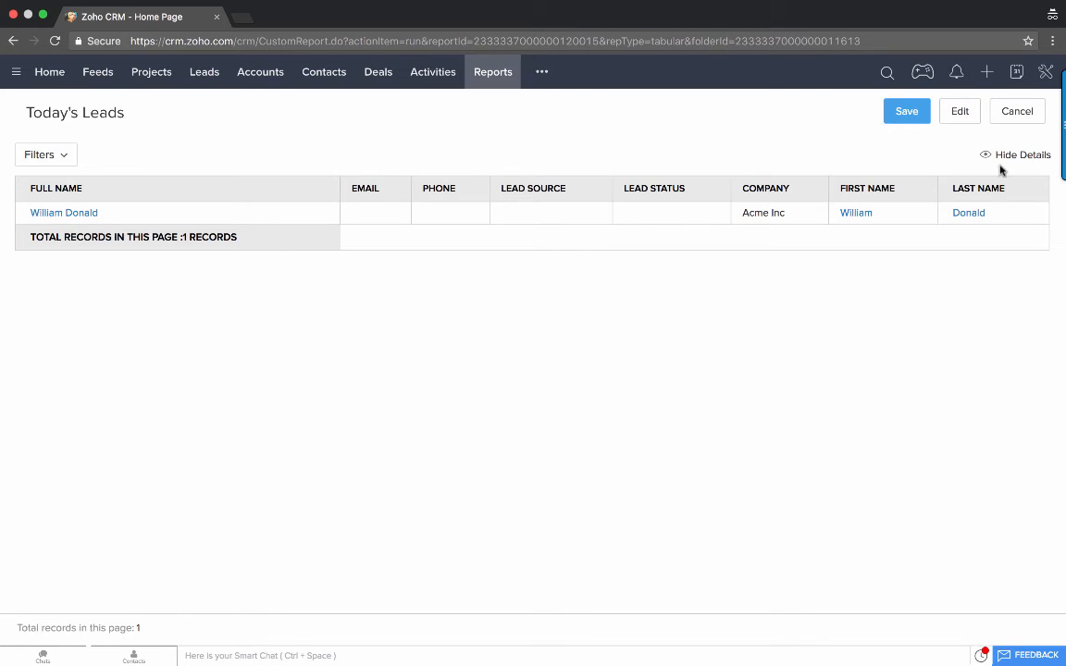
# Step: In the Leads module's layout settings, remove the Standard profile from the Commercial property layout's permission and save
pyautogui.click(1046, 71)
pyautogui.click(943, 109)
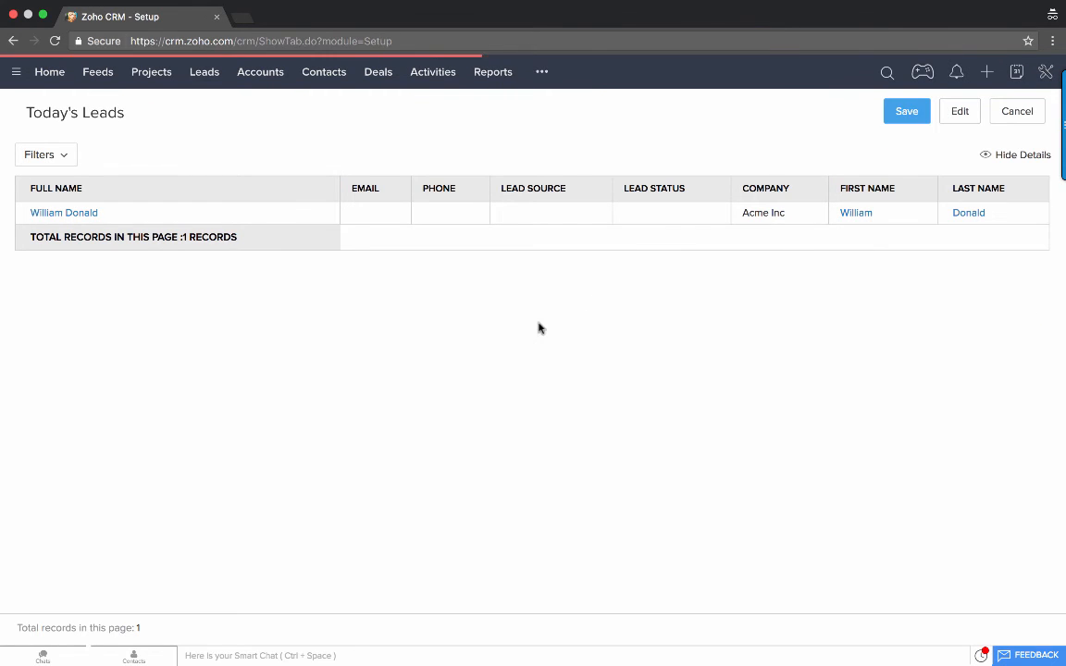
pyautogui.click(678, 241)
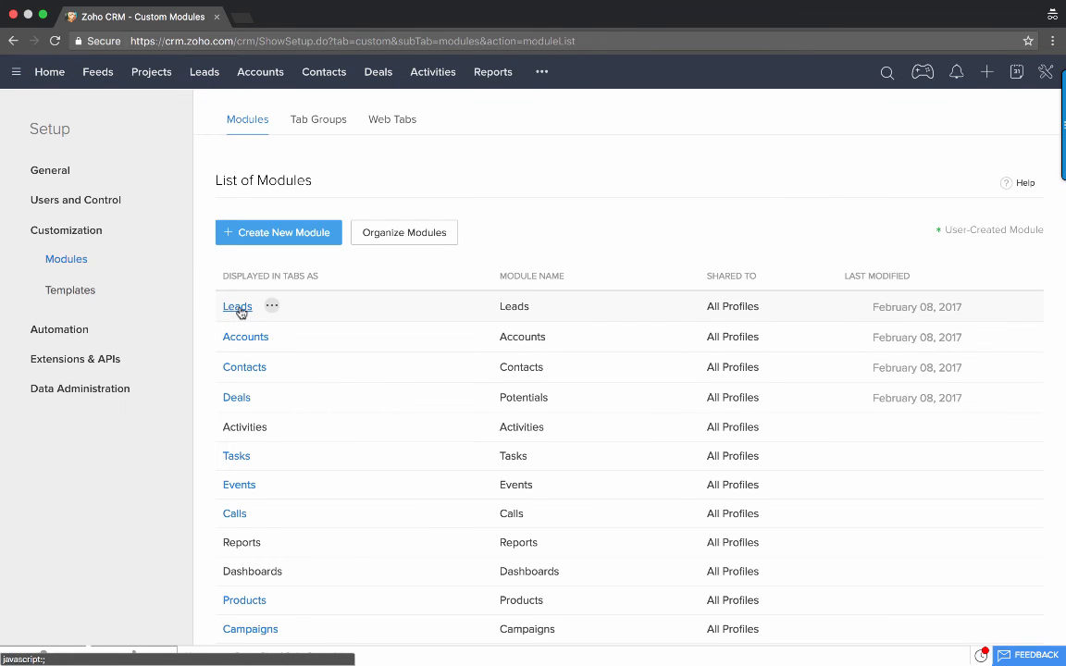
pyautogui.click(237, 309)
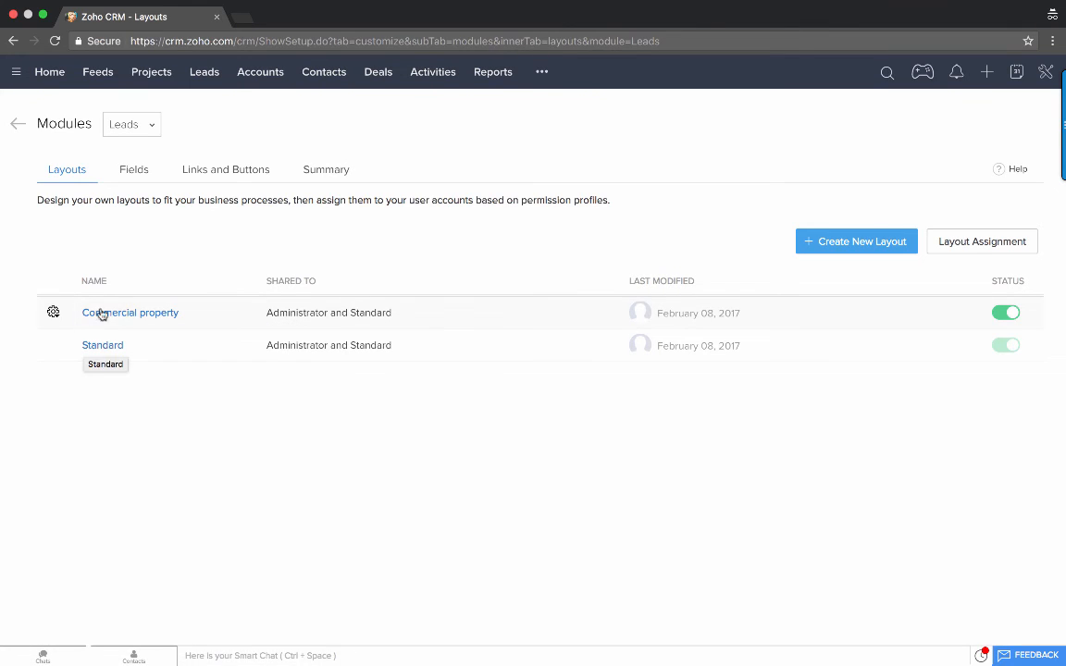
pyautogui.click(54, 314)
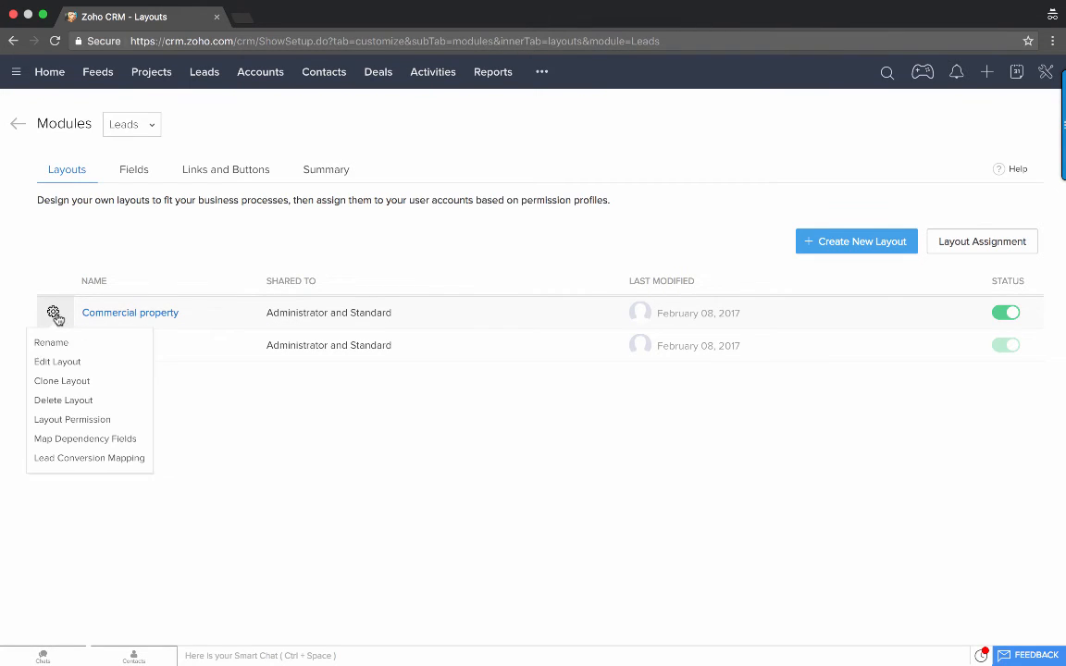
pyautogui.click(70, 420)
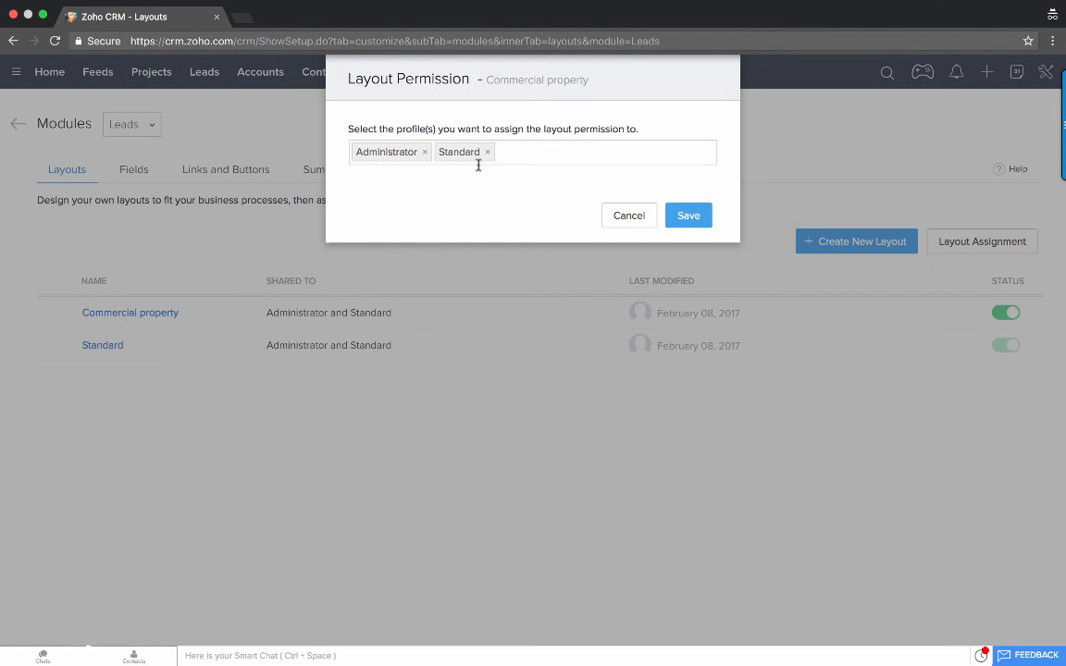
pyautogui.click(487, 153)
pyautogui.click(500, 200)
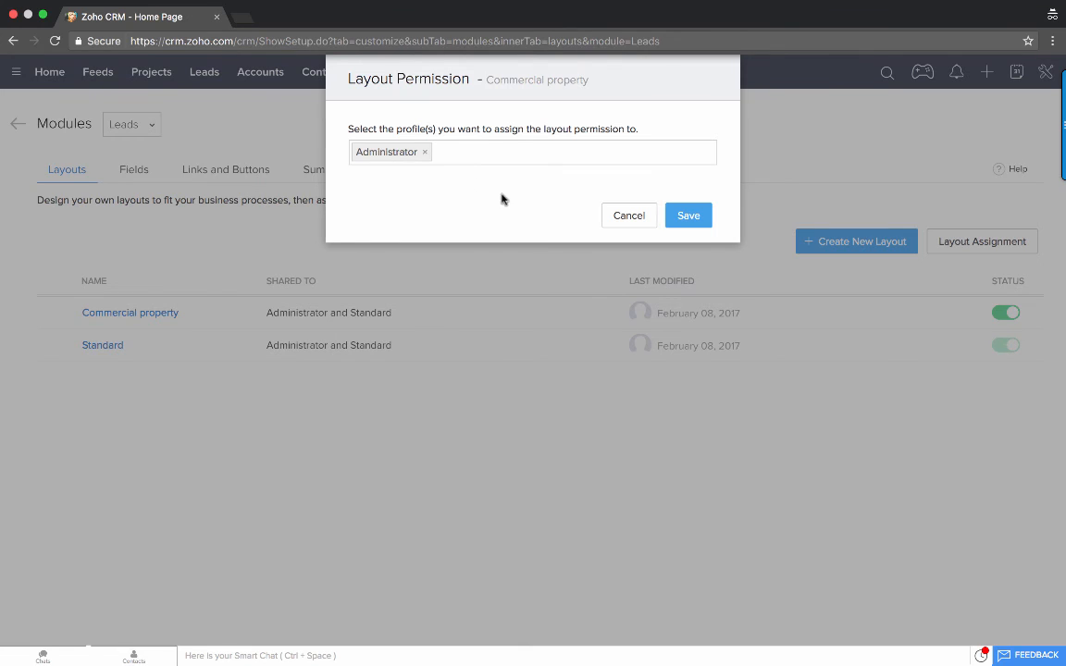
pyautogui.click(689, 216)
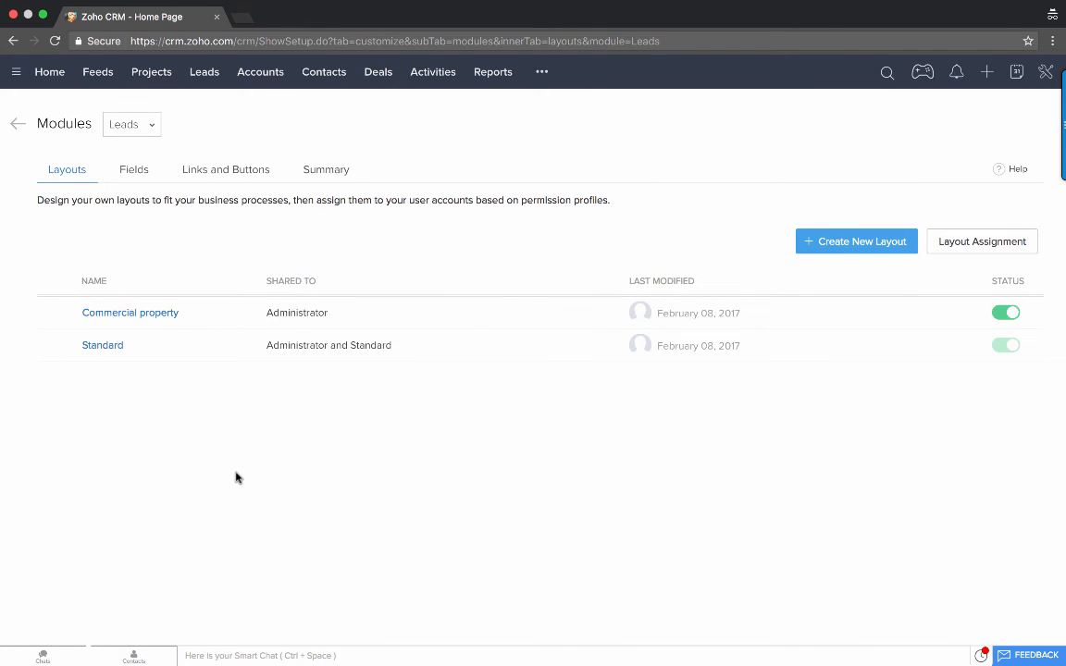
# Step: Review the Leads module's layout assignment for each profile and close it without saving
pyautogui.click(960, 243)
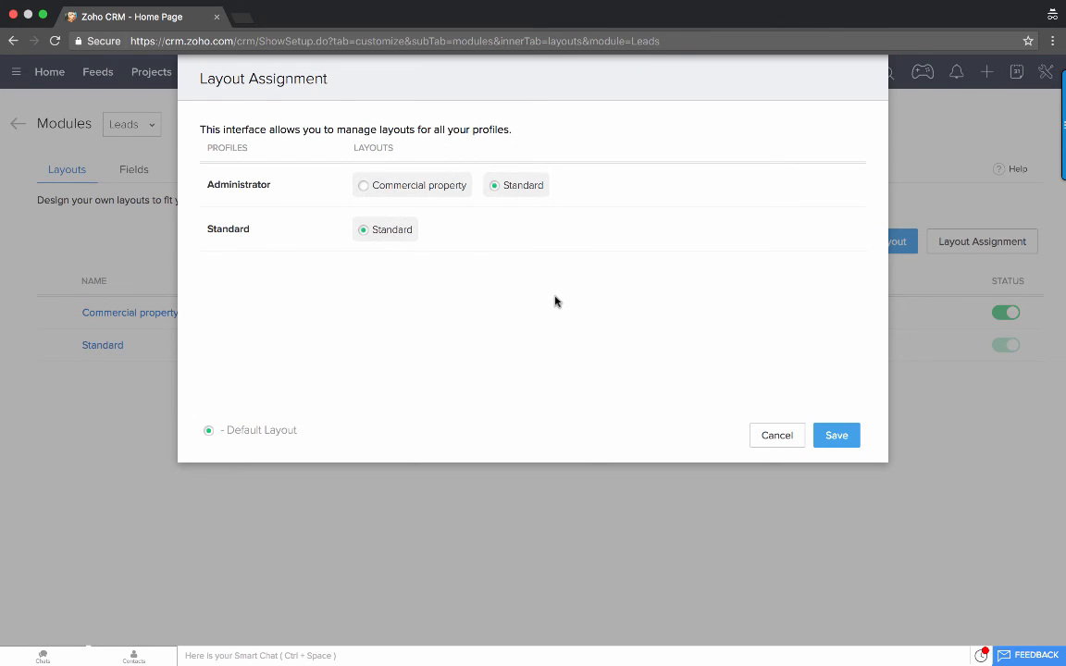
pyautogui.click(775, 435)
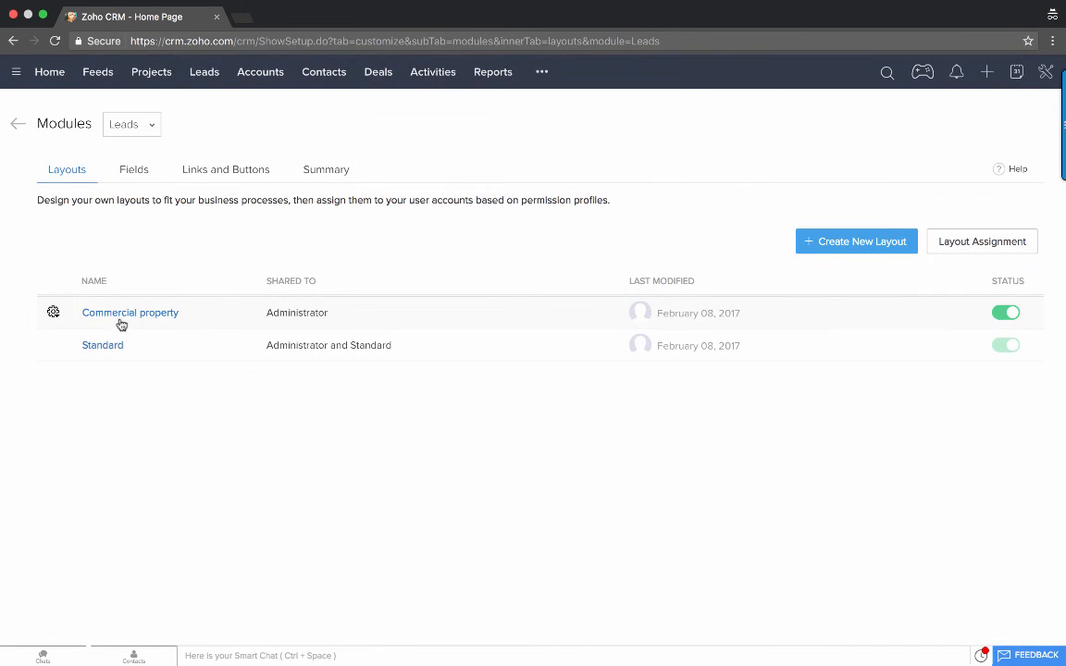
# Step: Add the Standard profile to the Commercial property layout's permission and save
pyautogui.click(53, 312)
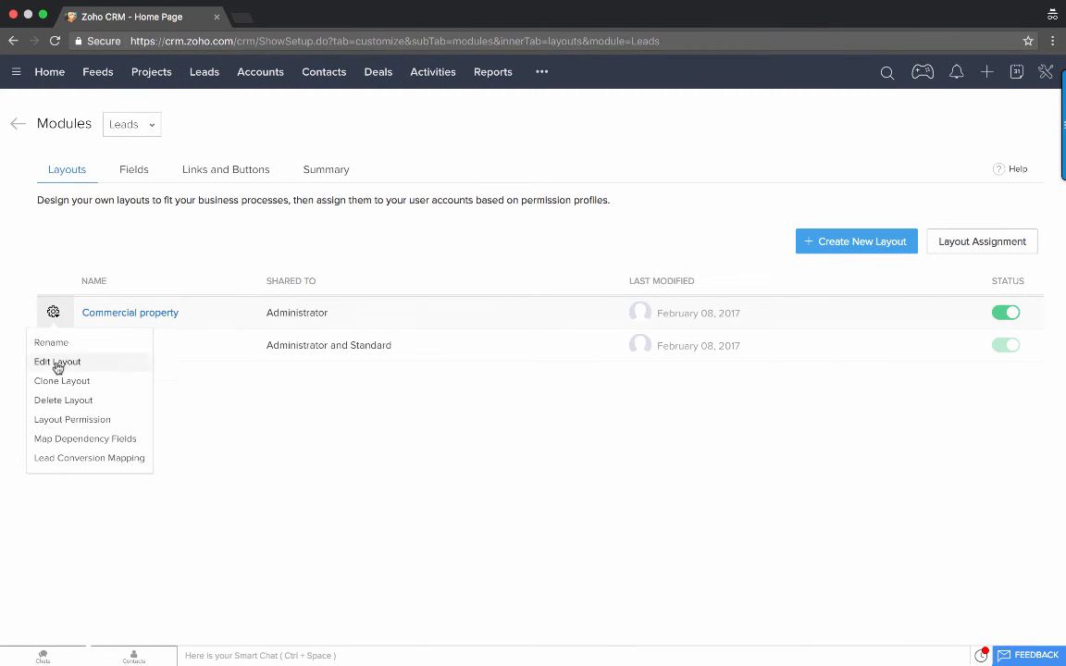
pyautogui.click(64, 421)
pyautogui.click(464, 151)
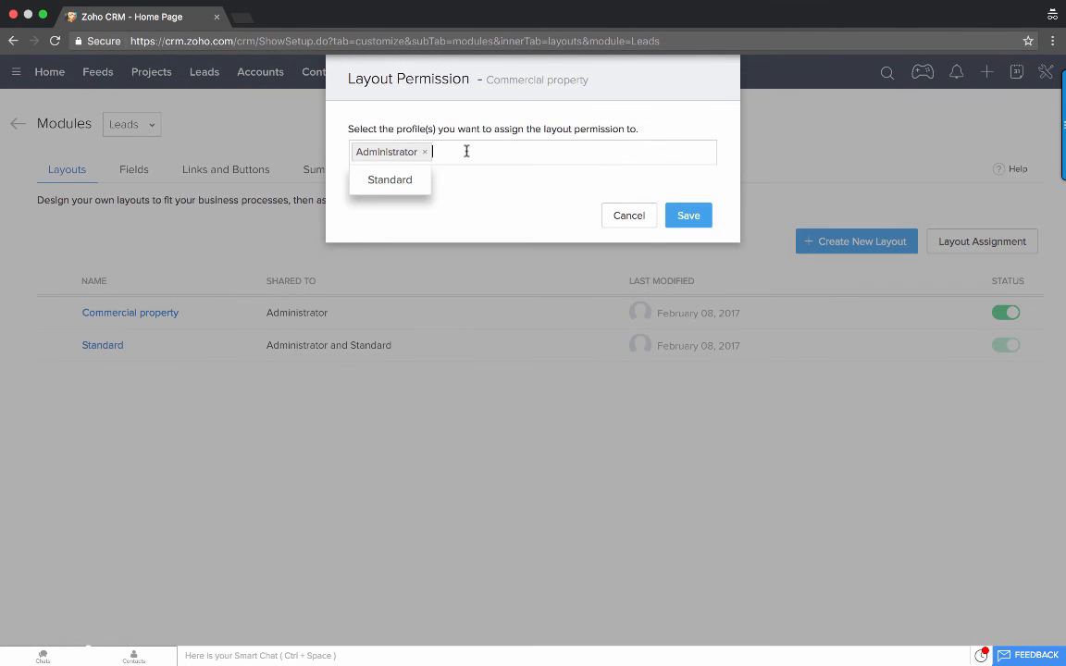
pyautogui.click(406, 182)
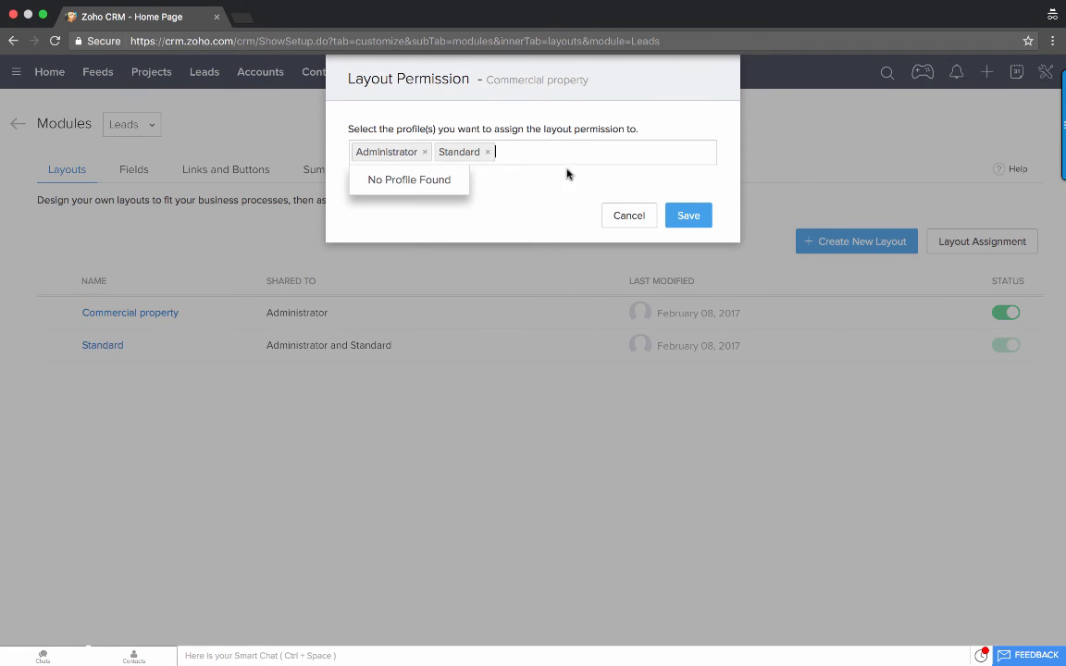
pyautogui.click(568, 174)
pyautogui.click(689, 216)
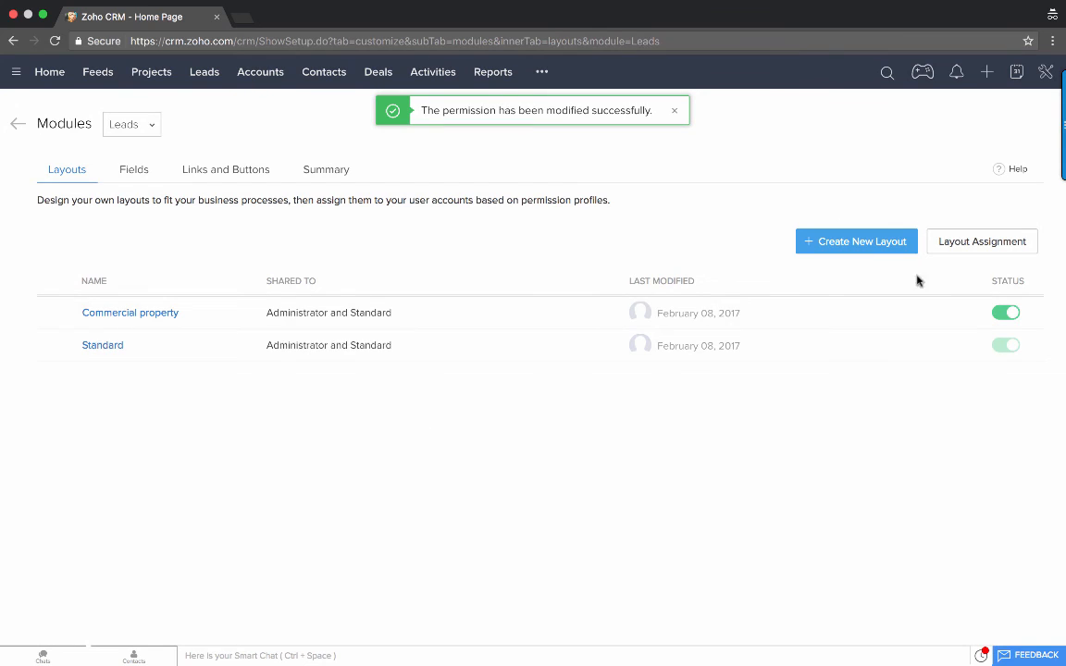
# Step: In the Leads layout assignment, make Commercial property the Administrator profile's default layout and save
pyautogui.click(956, 245)
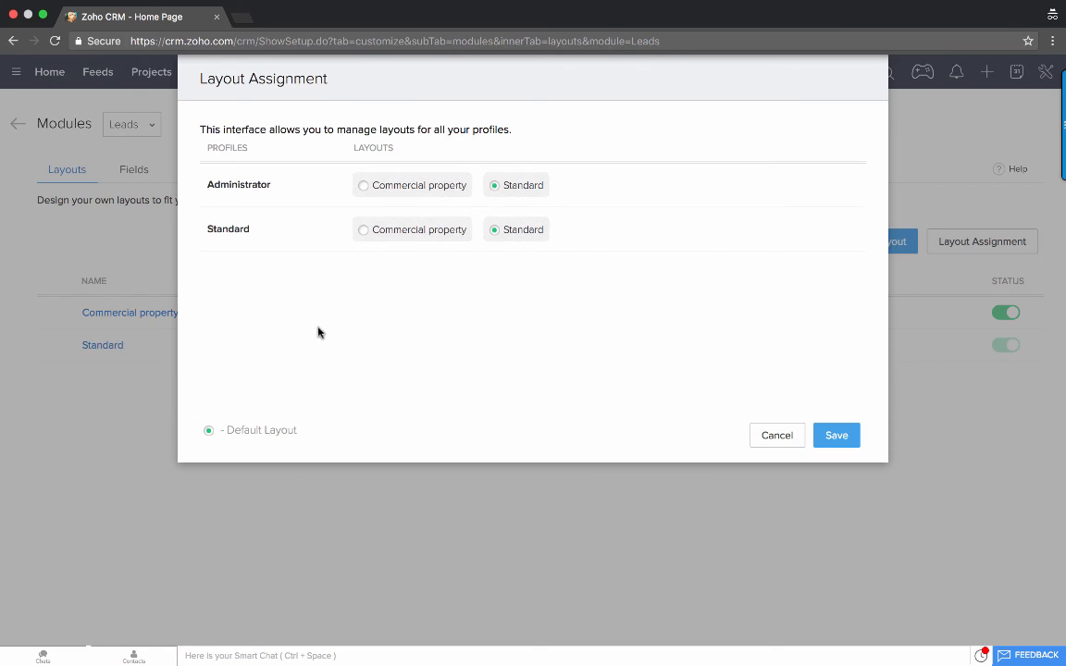
pyautogui.click(363, 185)
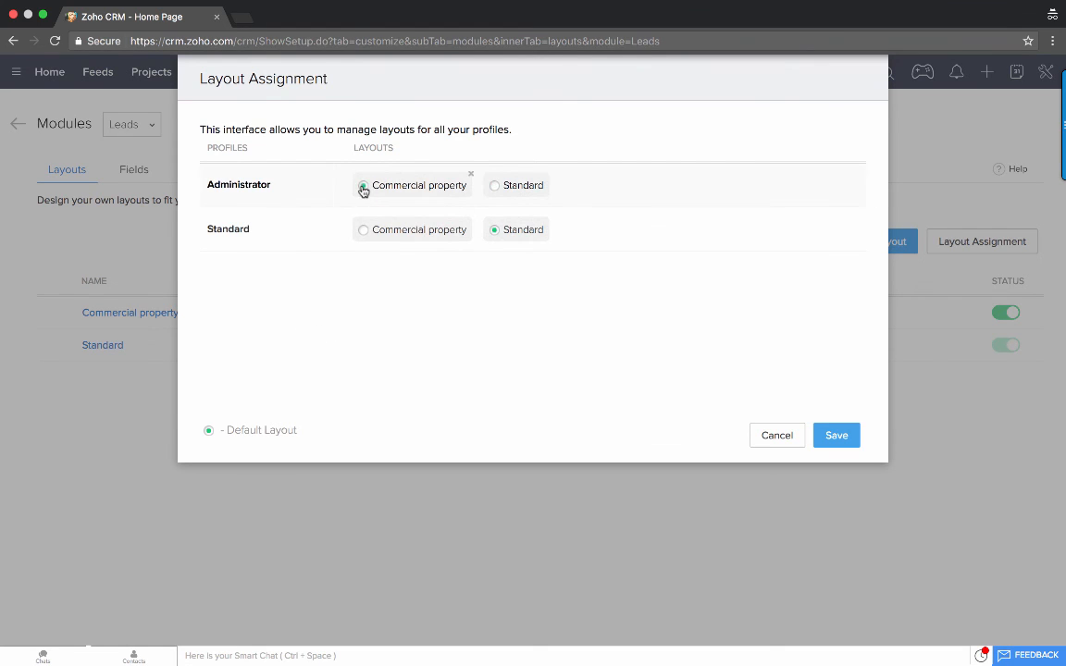
pyautogui.click(836, 436)
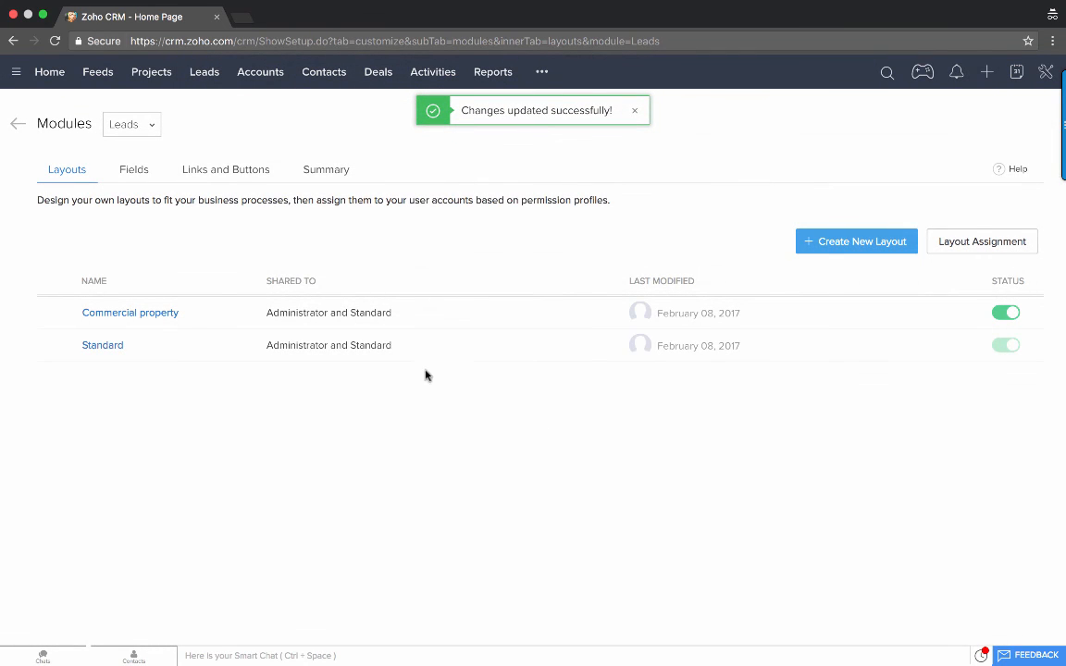
# Step: Start a new lead in the Leads module and examine the default layout and fields of its creation form
pyautogui.click(205, 74)
pyautogui.click(205, 73)
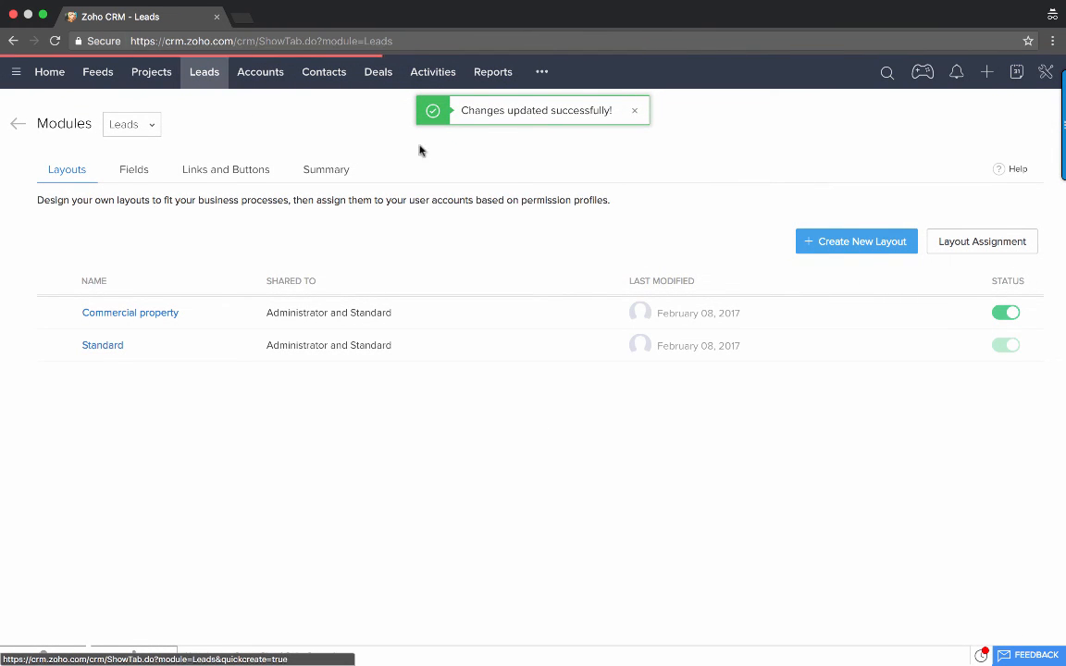
pyautogui.click(896, 123)
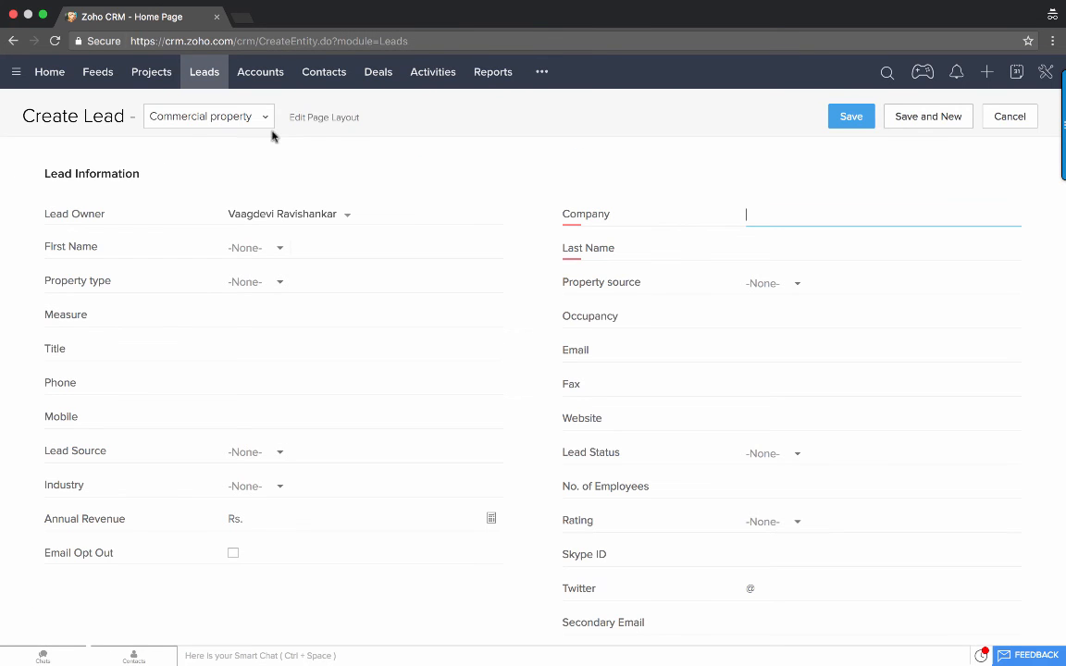
pyautogui.scroll(-3, 419, 376)
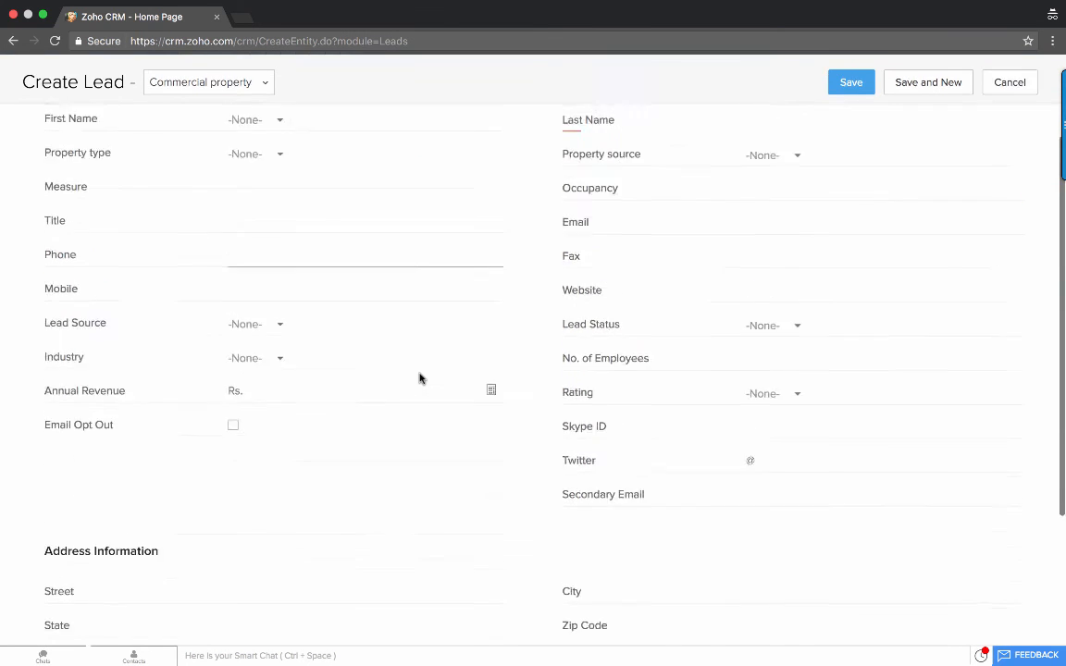
pyautogui.scroll(3, 419, 377)
pyautogui.click(257, 385)
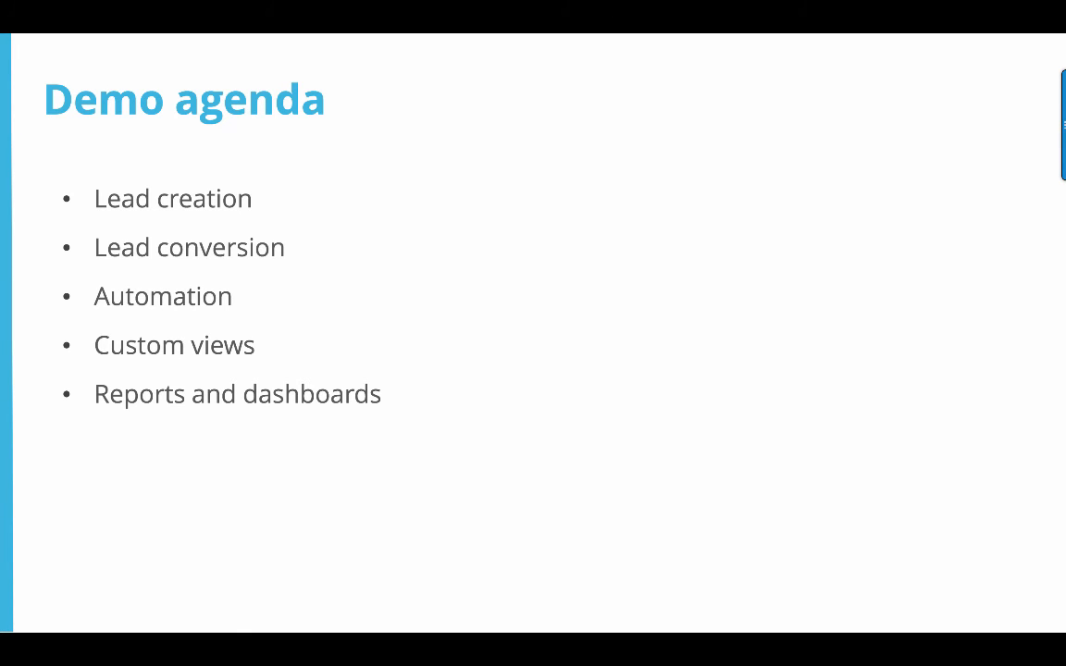
pyautogui.press('Right')
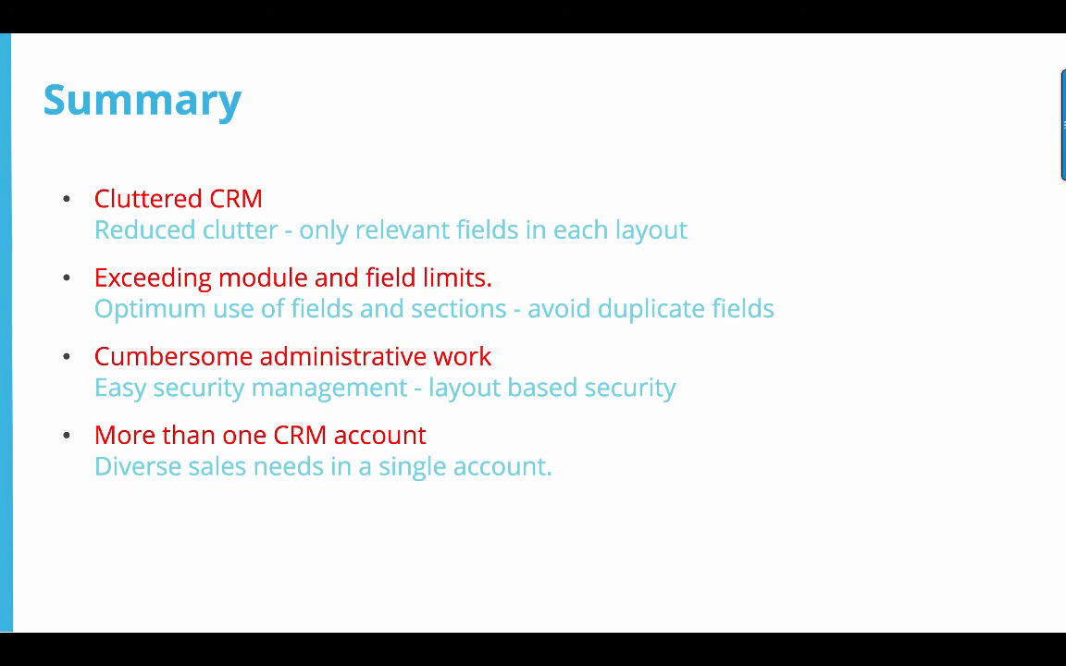